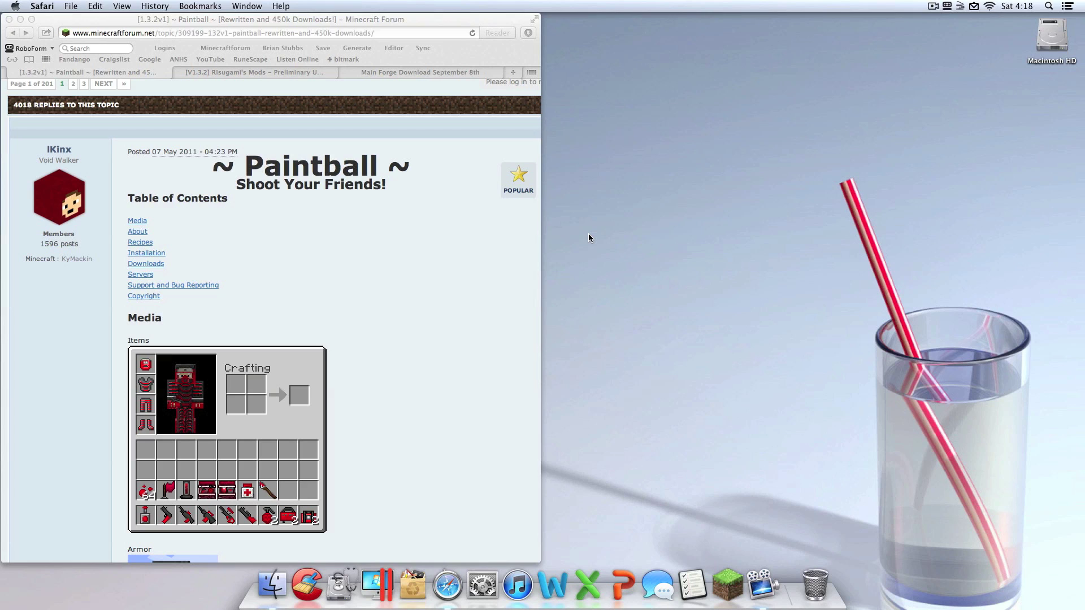
Launch Minecraft, force a game update in the launcher options, and log in with the saved account.
left_click(721, 591)
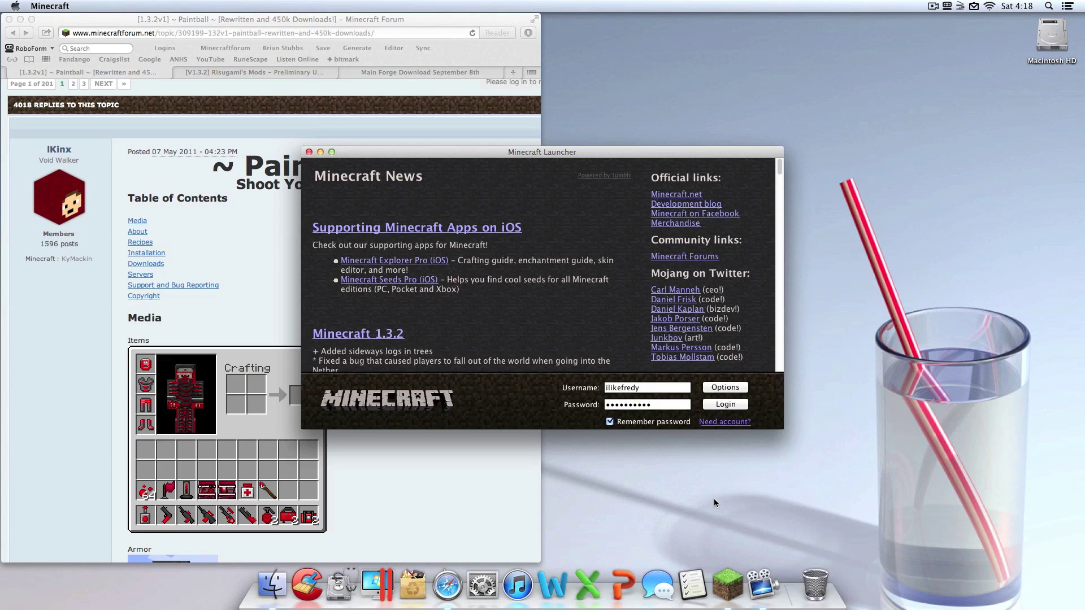
left_click(721, 389)
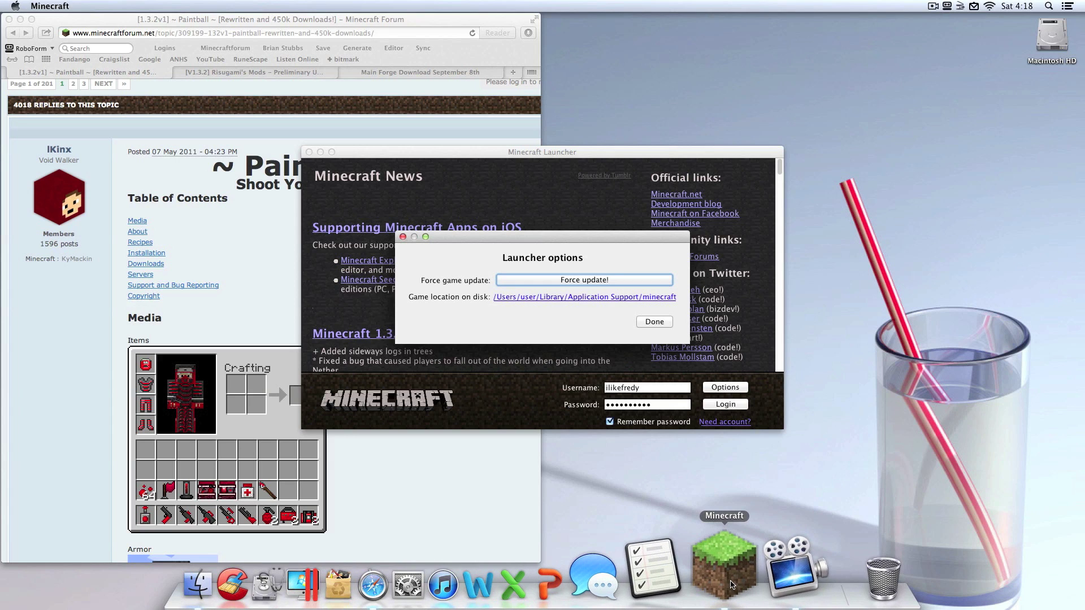
left_click(611, 279)
left_click(655, 322)
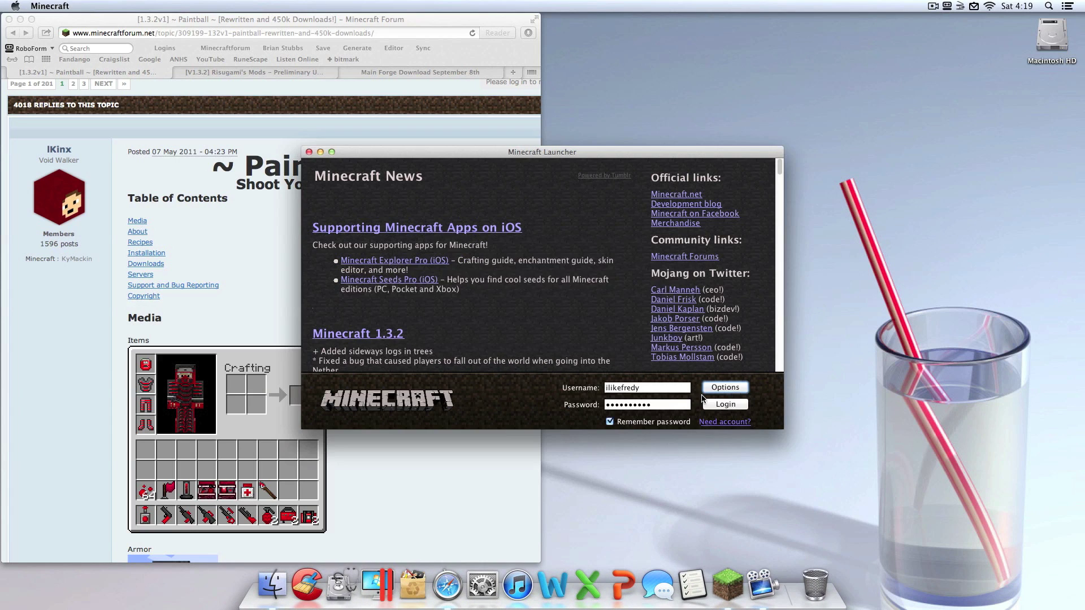
left_click(726, 404)
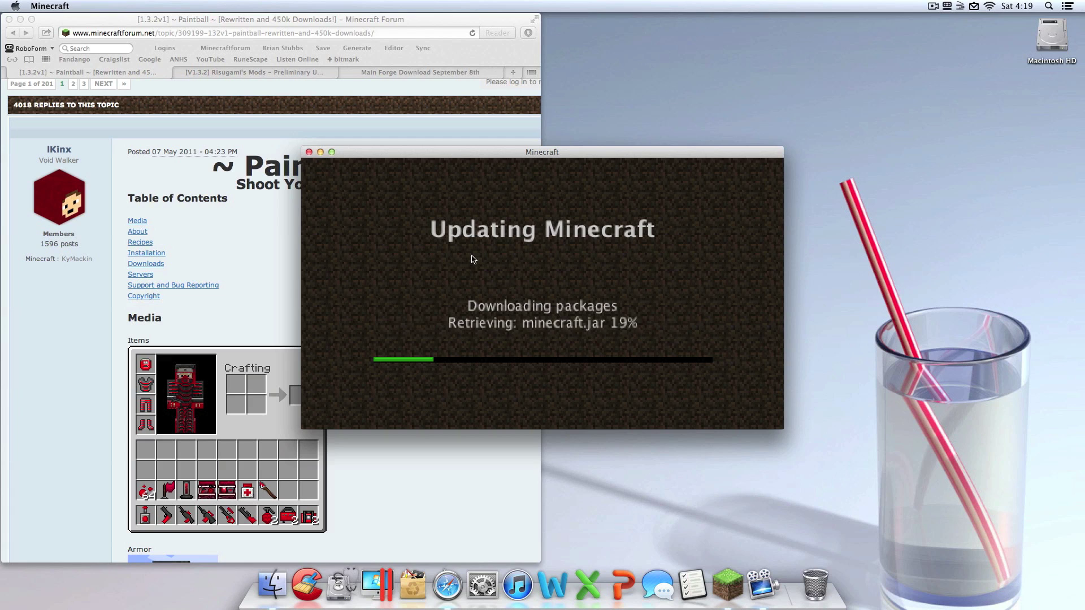
Switch to Safari, search Google for "toomanyitems" in a new tab, and open the Minecraft Forum thread.
left_click(141, 20)
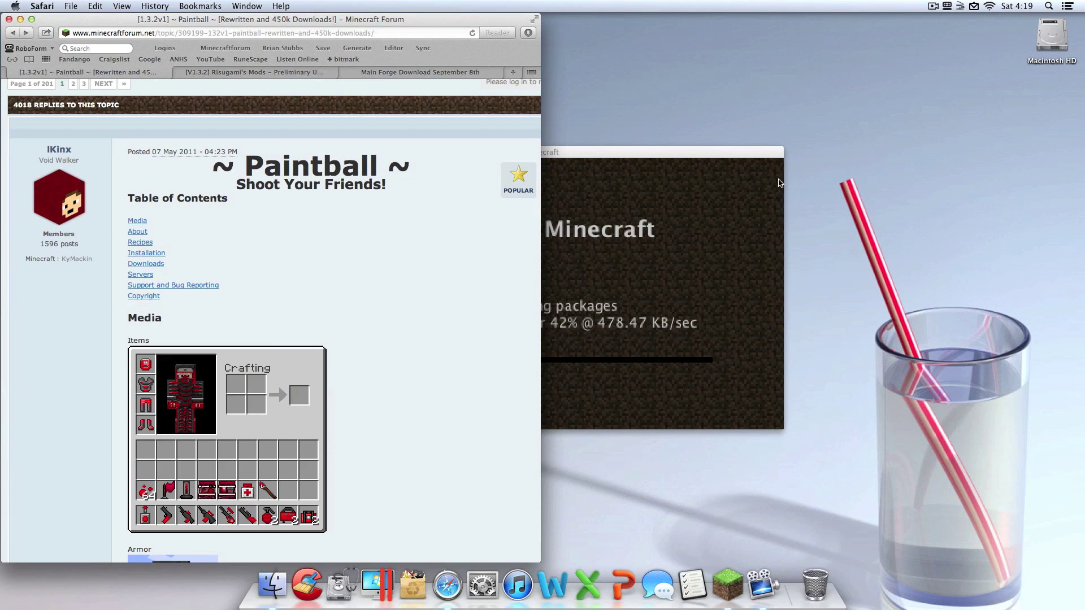
left_click(717, 164)
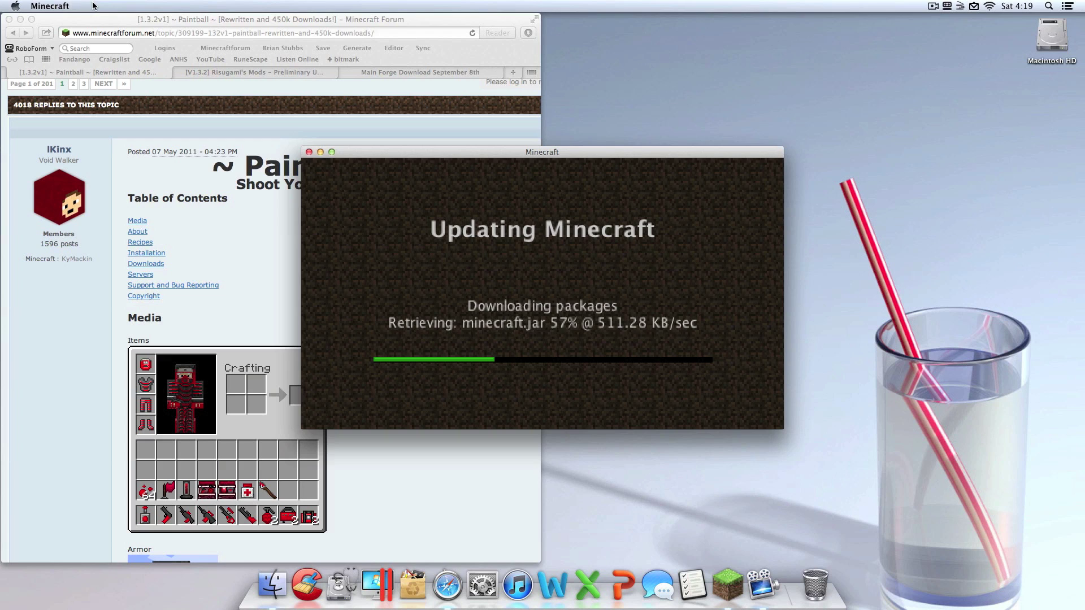
left_click(103, 24)
left_click(78, 5)
left_click(90, 30)
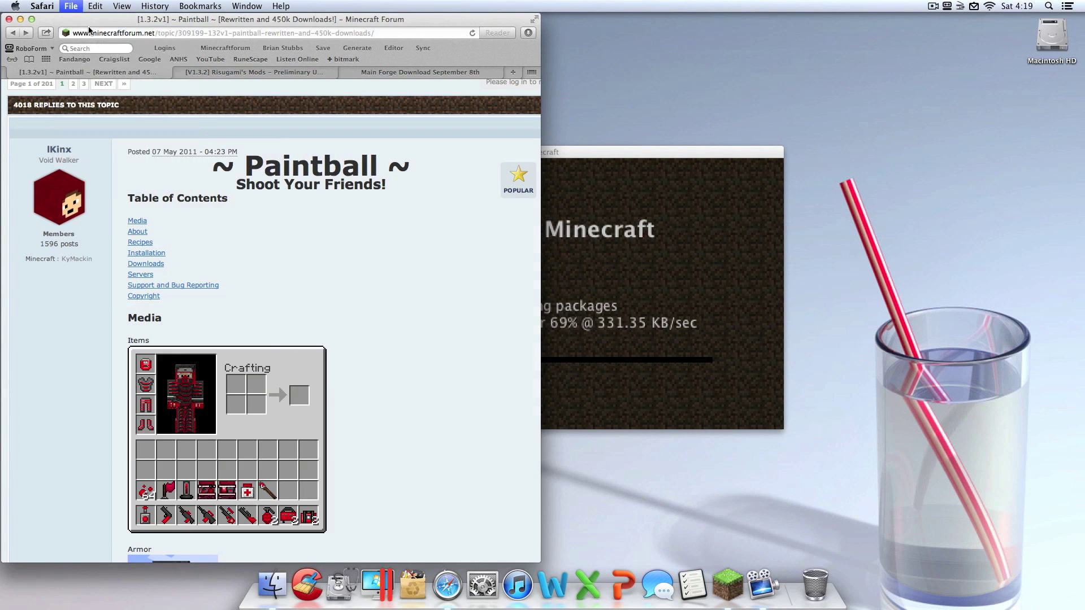
type("toomanyitems")
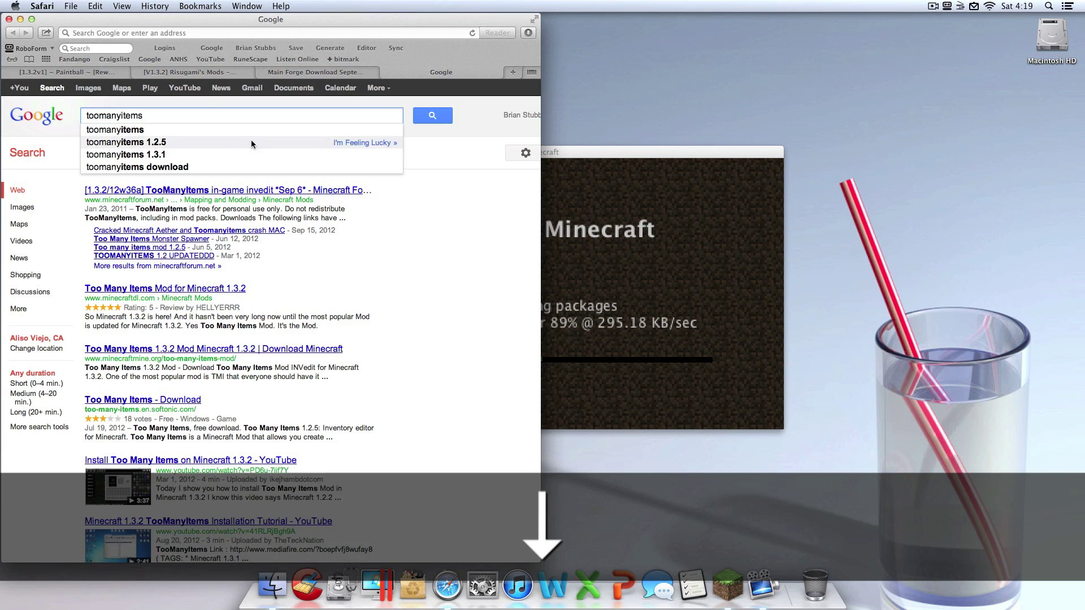
left_click(258, 191)
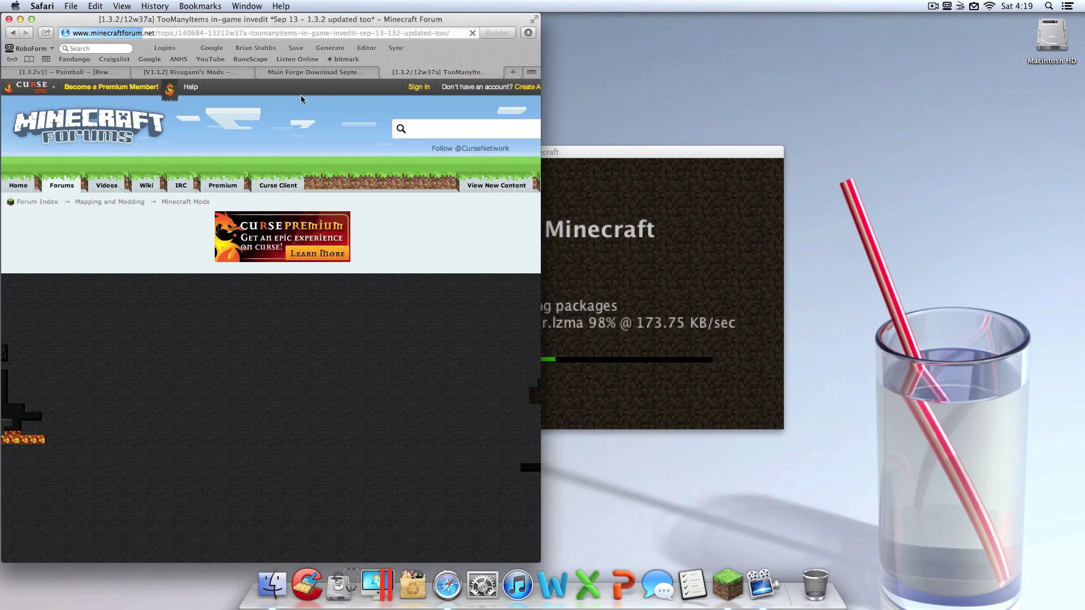
Locate the Downloads section of the TooManyItems thread and close the updated Minecraft game.
scroll(408, 538, "down", 2)
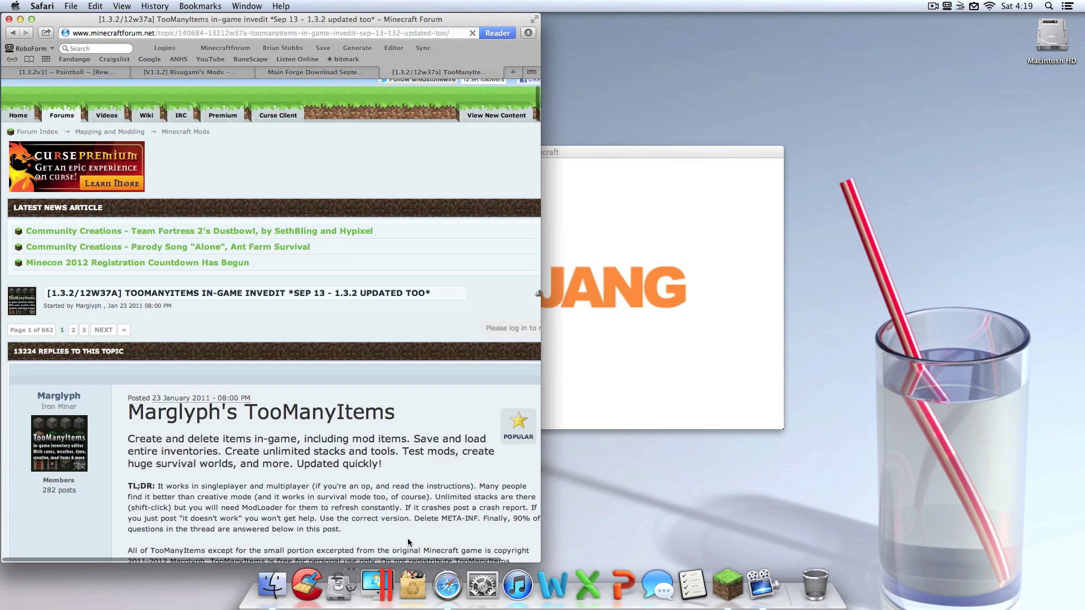
scroll(408, 538, "up", 2)
scroll(429, 503, "down", 10)
scroll(454, 464, "up", 1)
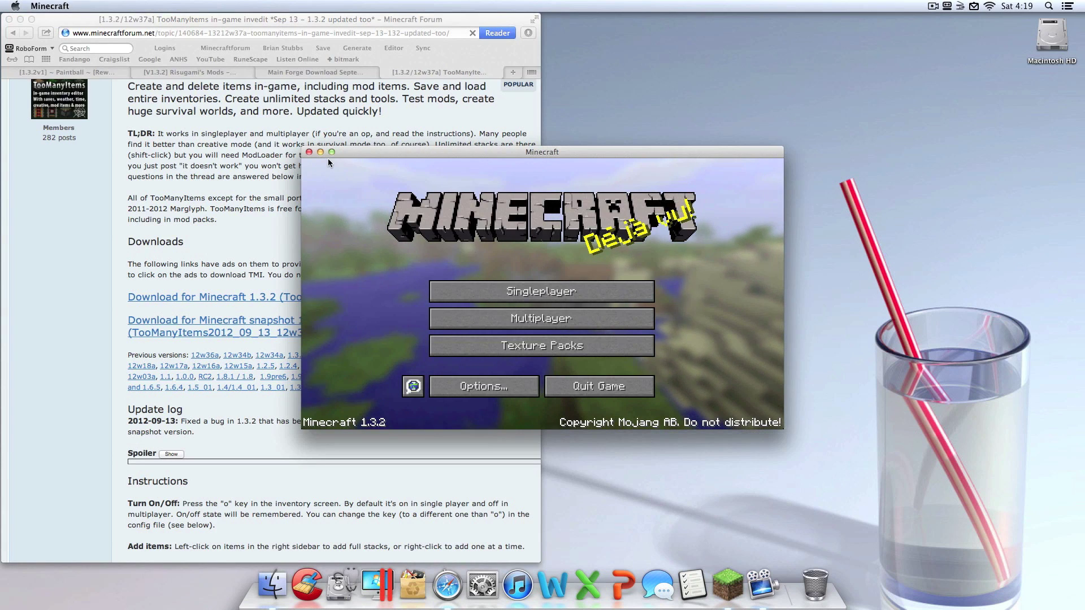
left_click(310, 153)
scroll(311, 153, "up", 3)
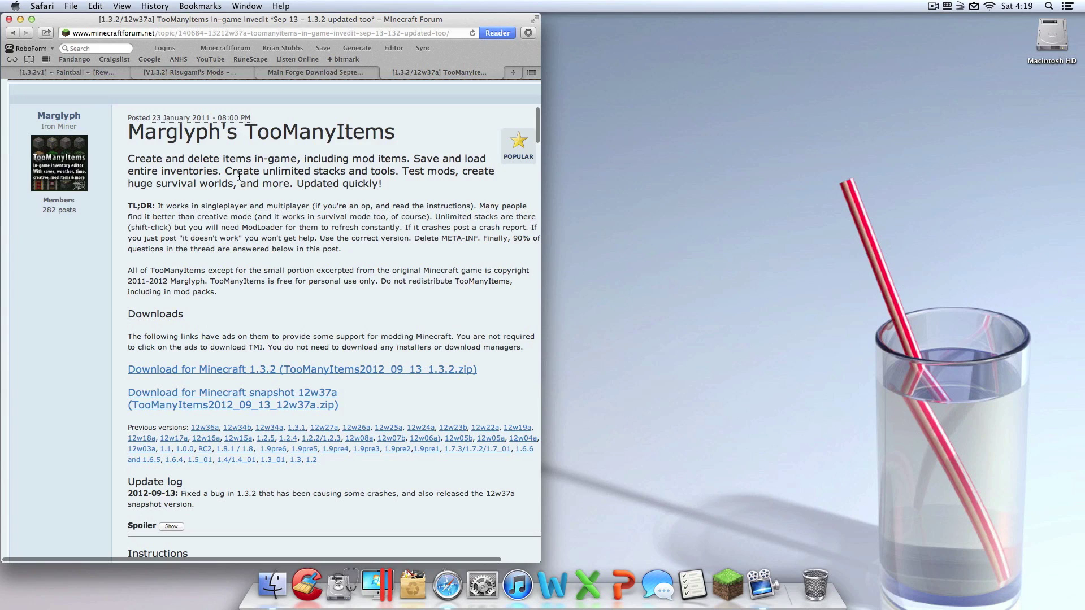
Review the open Paintball, Risugami's Mods and Minecraft Forge download pages.
left_click(105, 73)
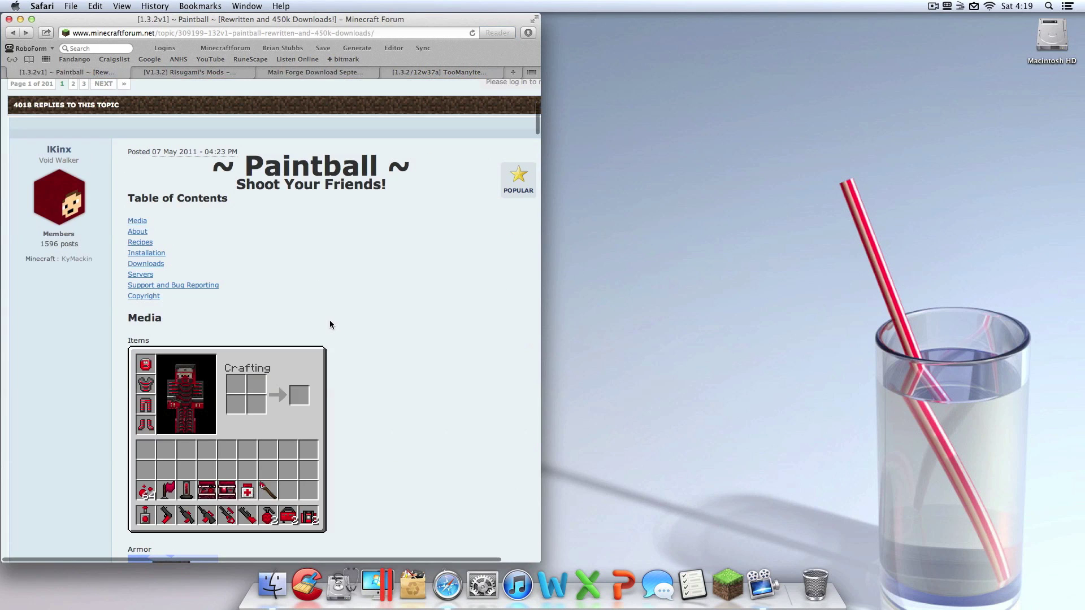
left_click(217, 71)
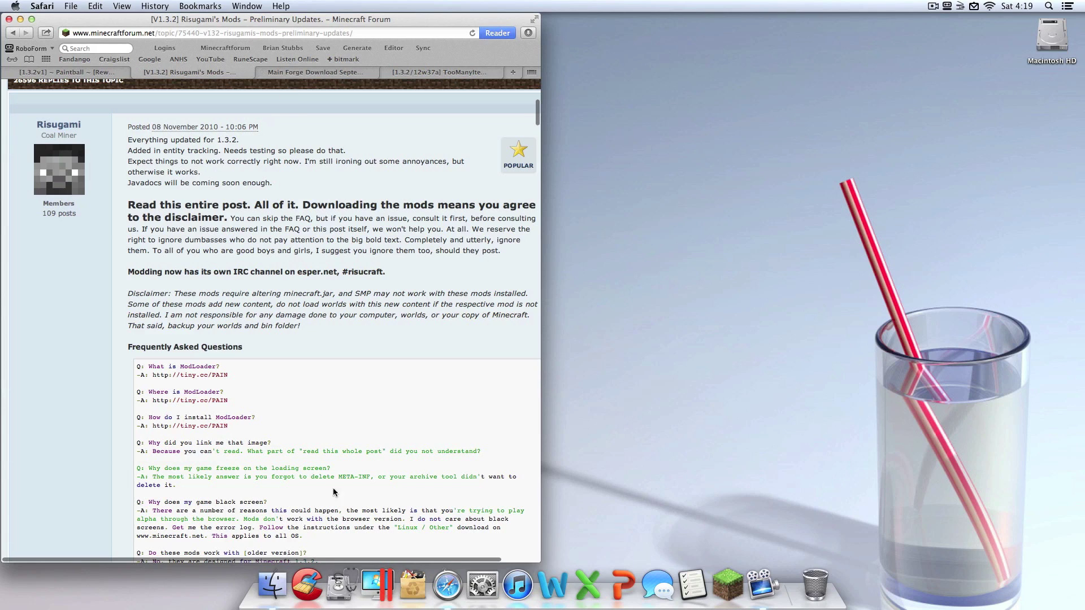
scroll(333, 485, "down", 15)
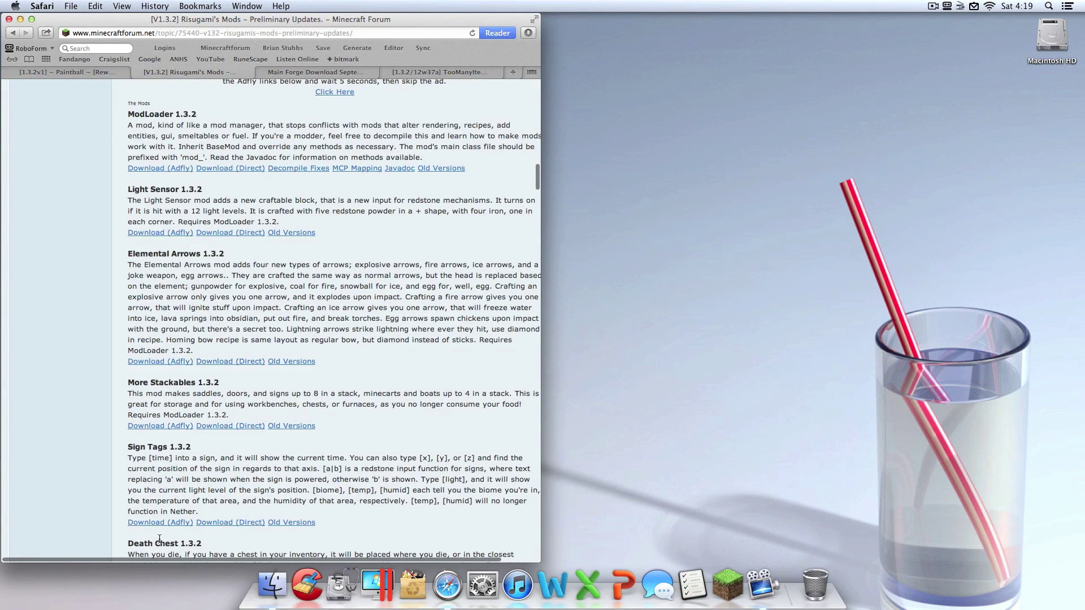
scroll(159, 538, "down", 5)
left_click(316, 69)
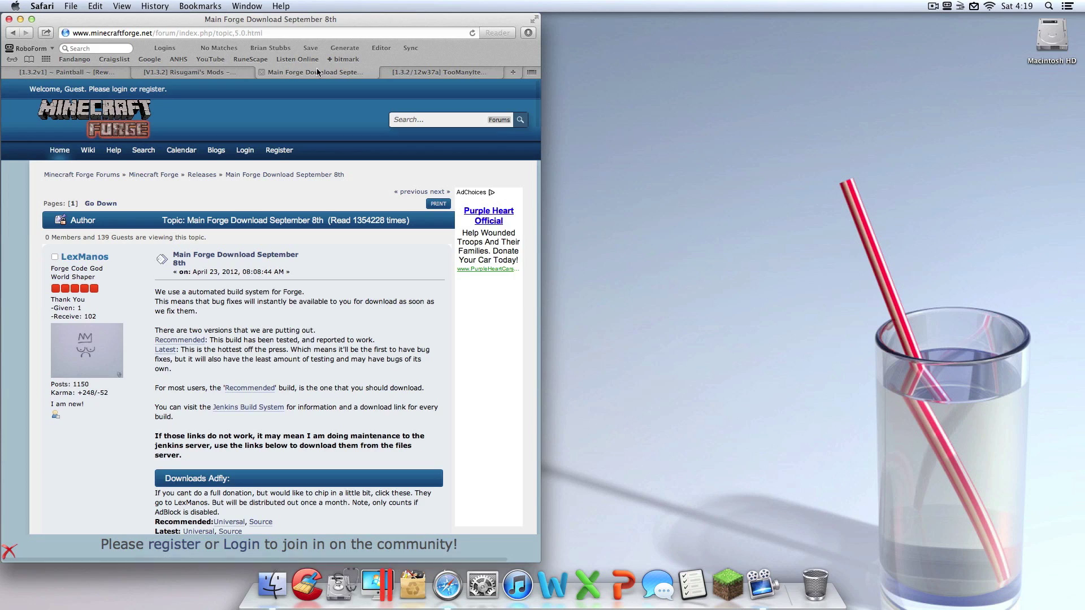
scroll(326, 223, "down", 3)
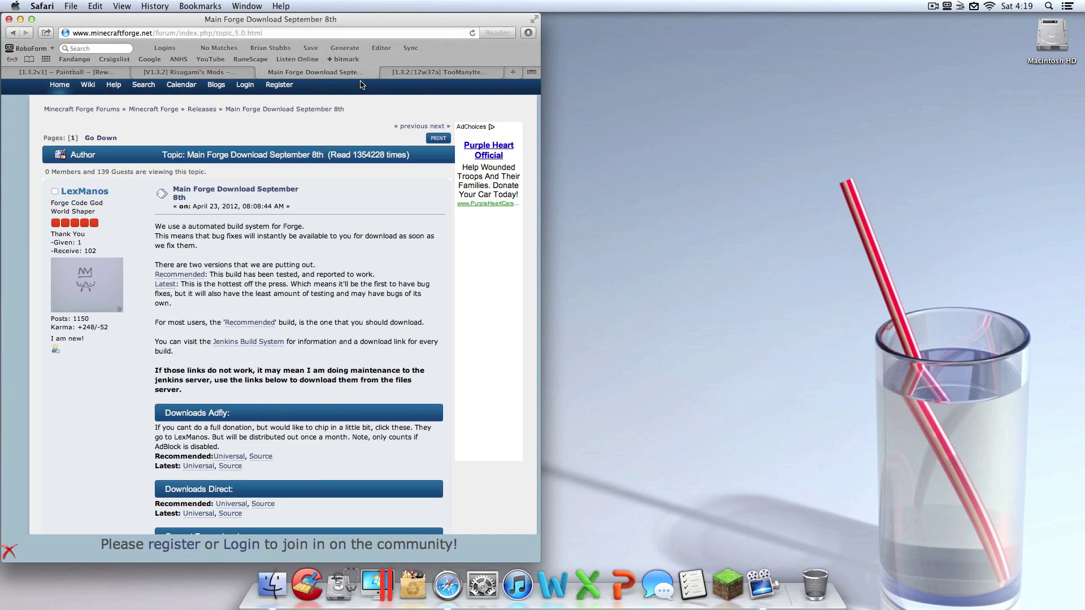
Open the Vanilla Files download link in the Downloads section of the Paintball thread.
left_click(79, 72)
scroll(398, 178, "down", 15)
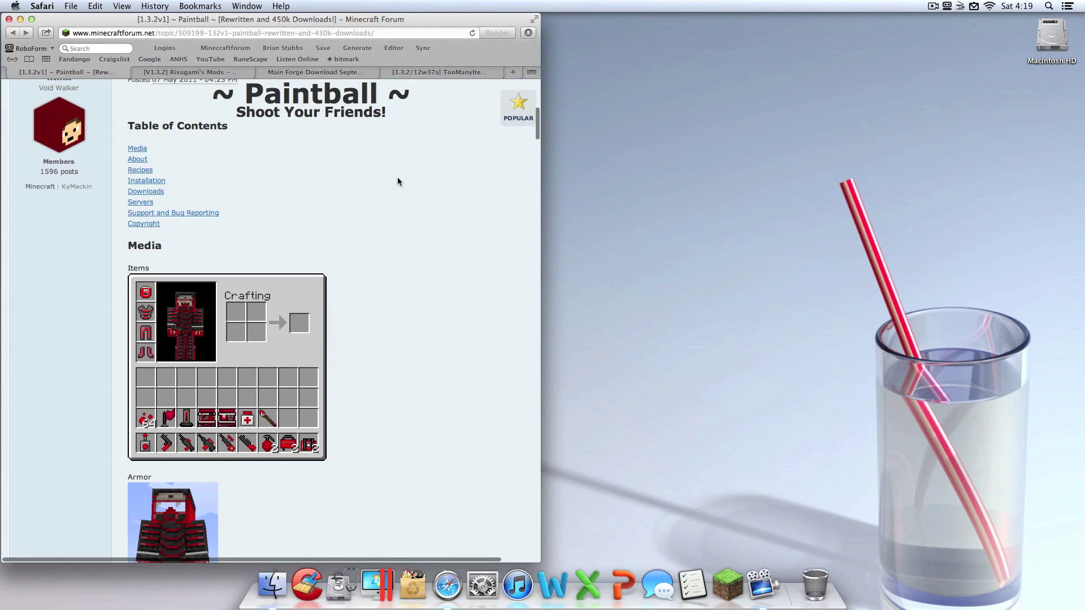
scroll(398, 177, "down", 12)
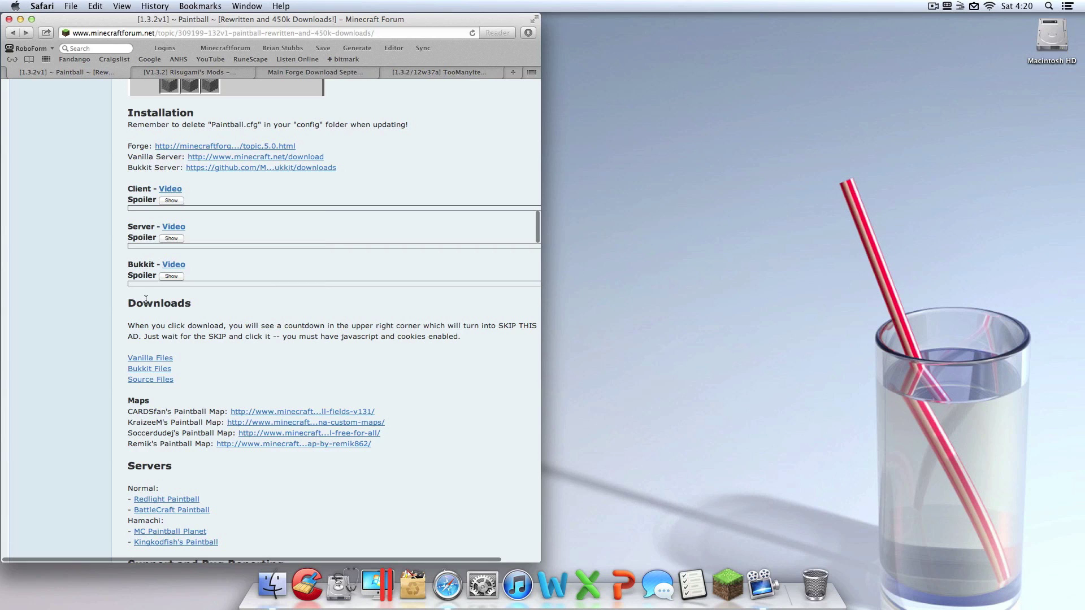
left_click(163, 359)
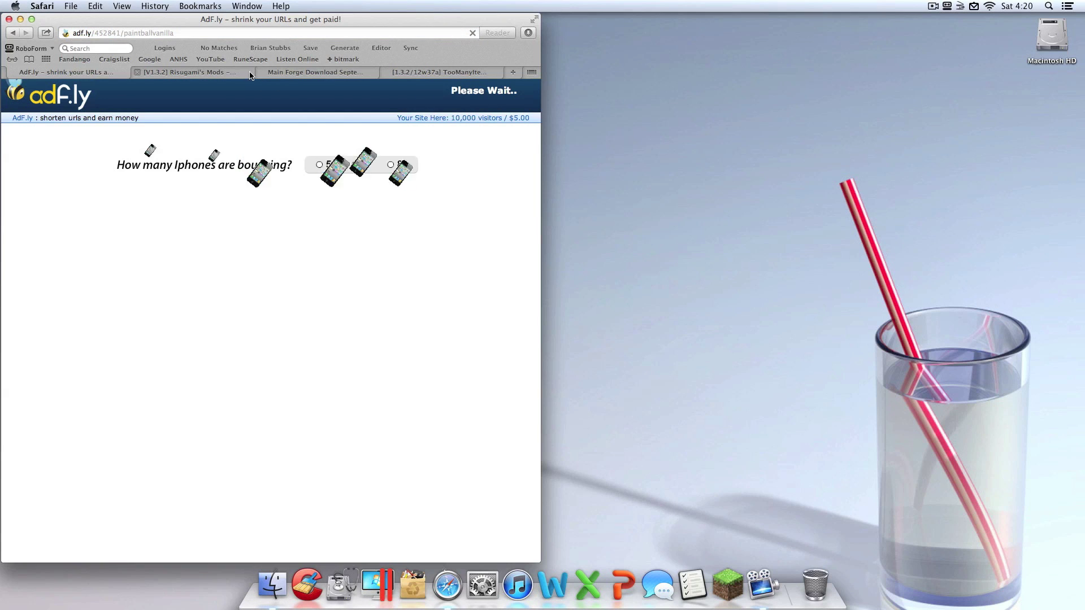
Download AudioMod 1.3.2 through its direct link on the Risugami's Mods page.
left_click(229, 74)
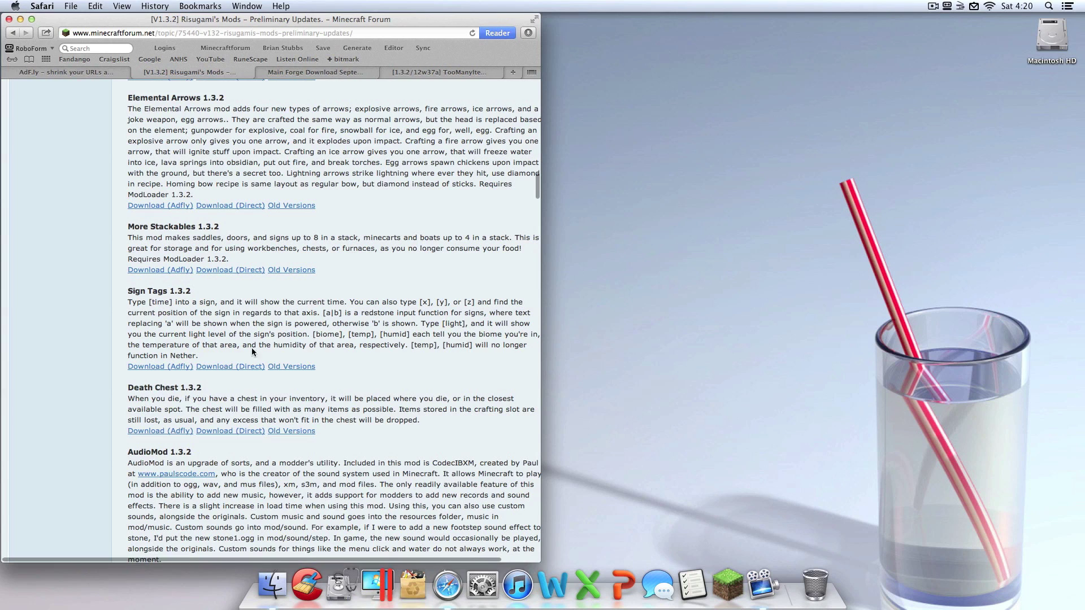
scroll(239, 459, "down", 5)
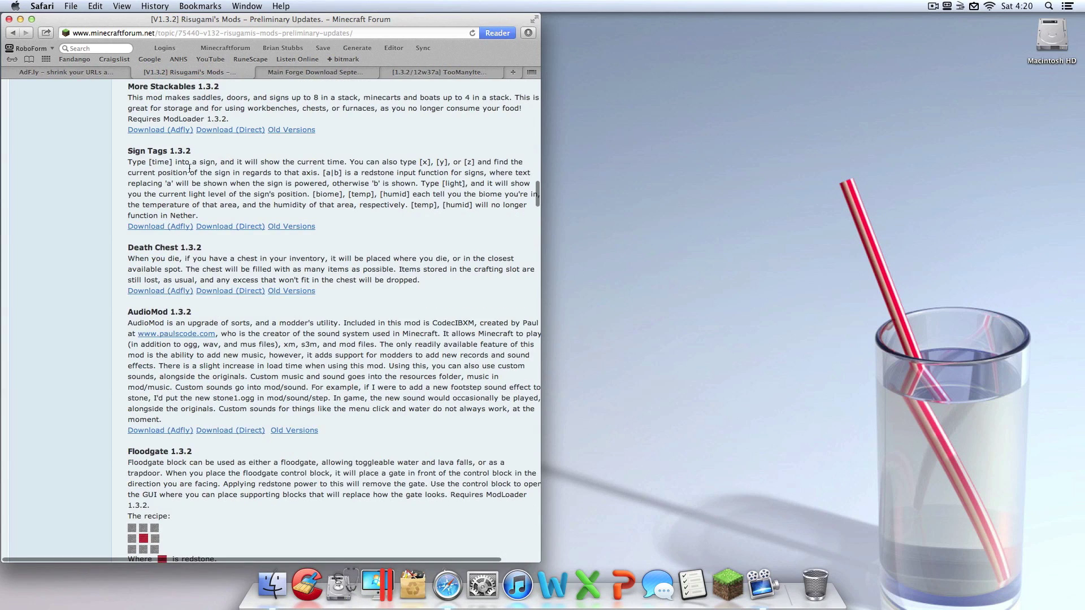
left_click(242, 431)
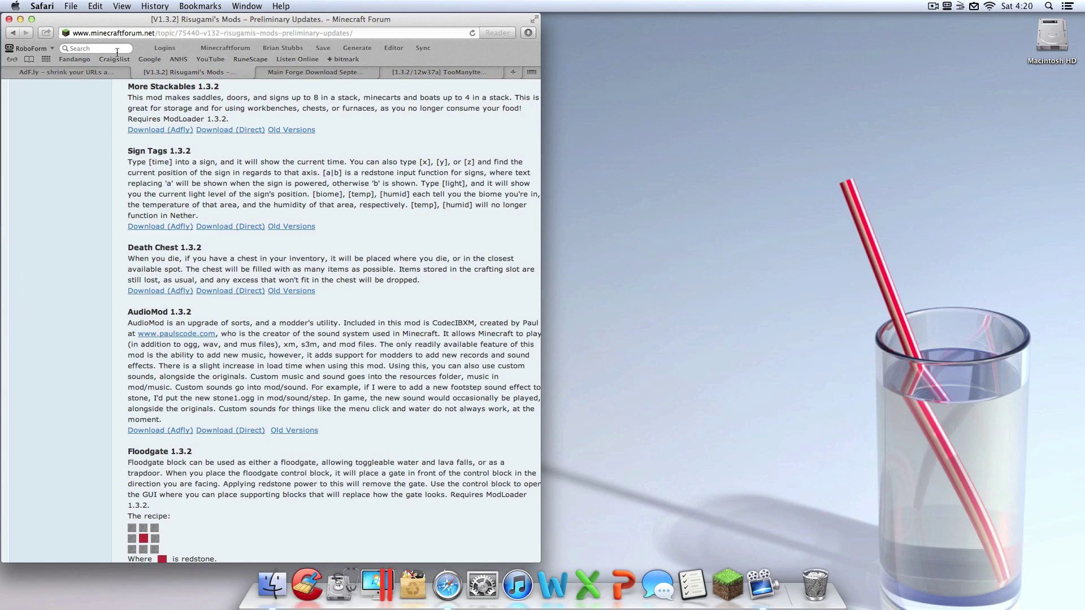
Skip the AdF.ly advertisement for the Paintball vanilla files to get the download.
left_click(65, 72)
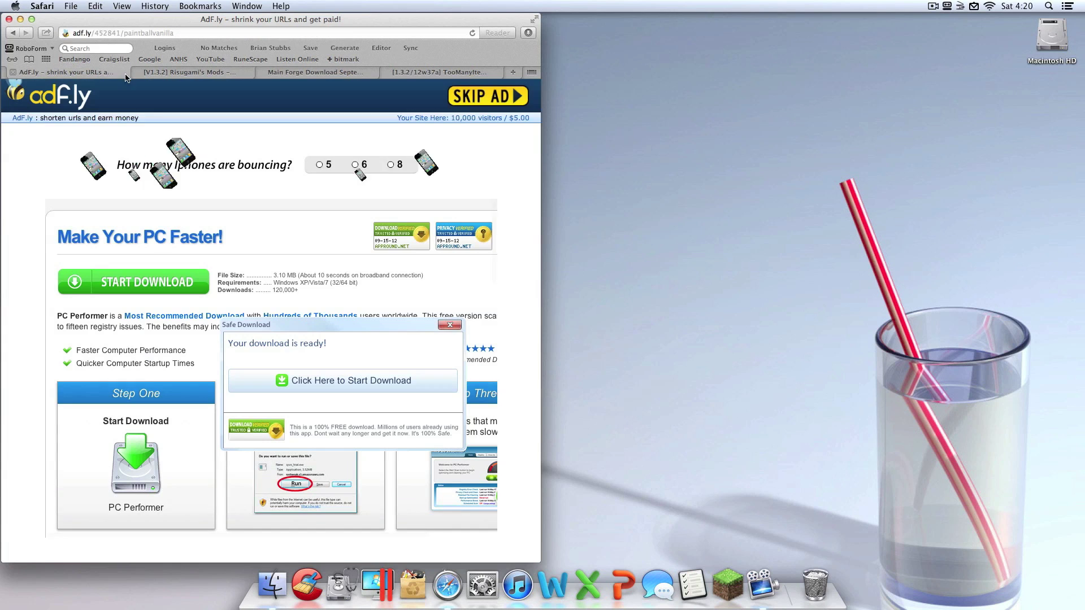
left_click(476, 105)
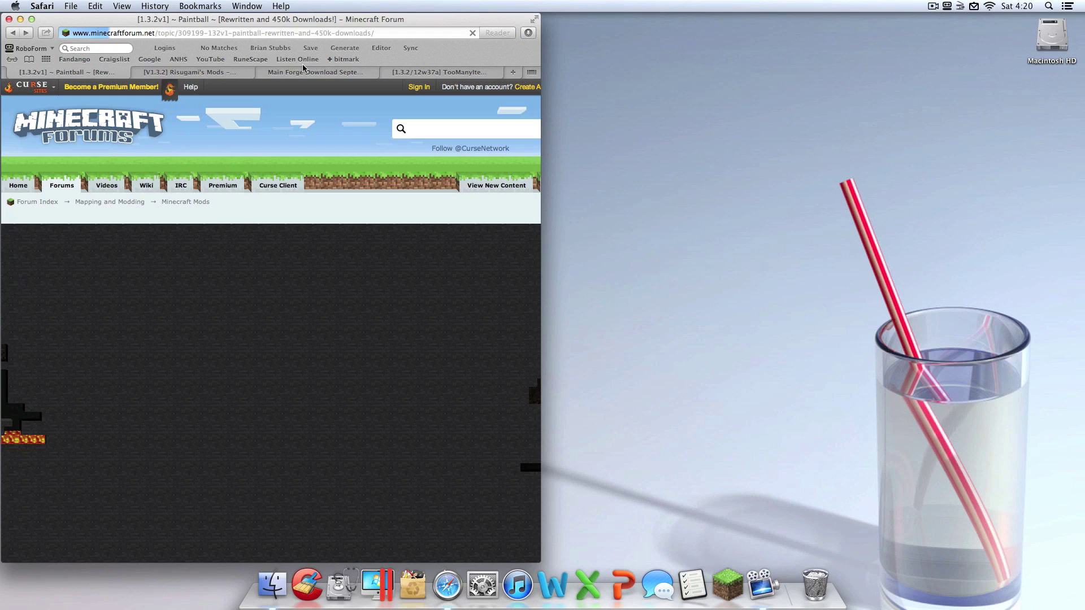
left_click(303, 61)
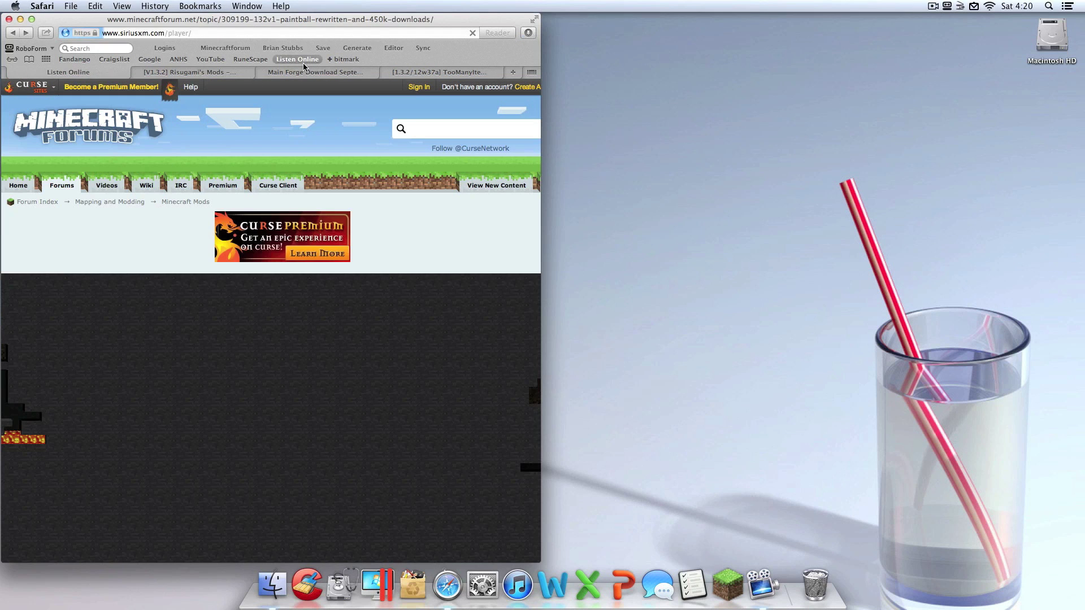
key("super+bracketleft")
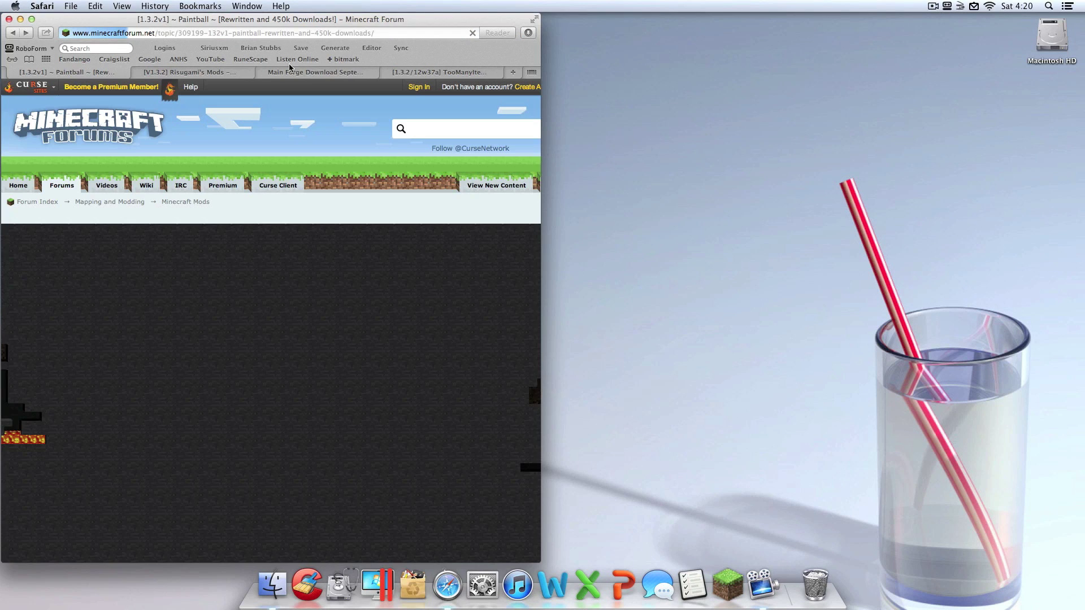
Download the recommended Universal build of Minecraft Forge through the direct link and close the blank tab it opens.
left_click(289, 72)
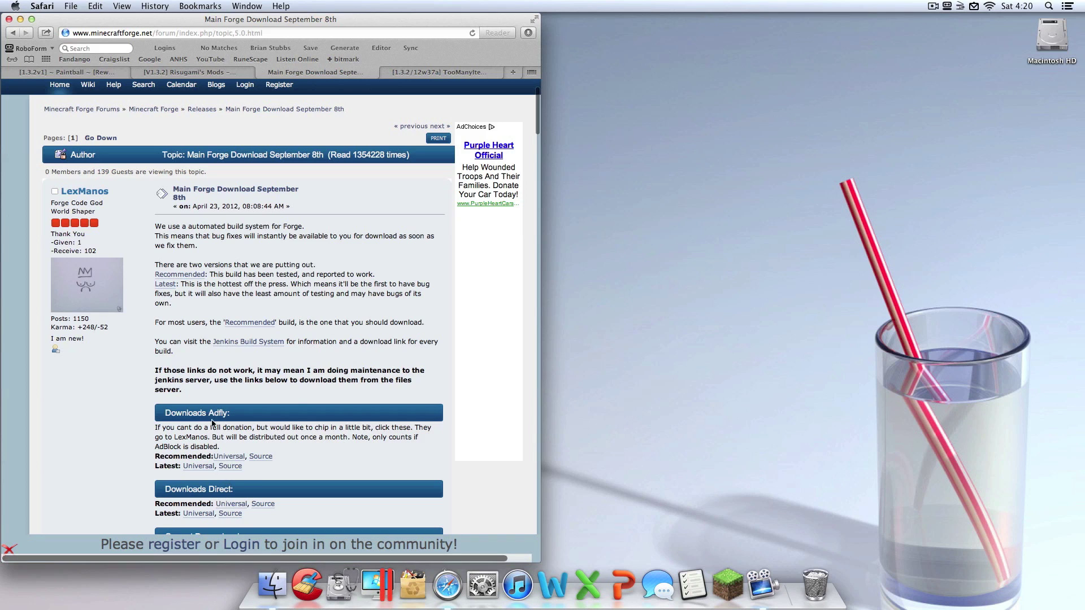
scroll(243, 478, "down", 2)
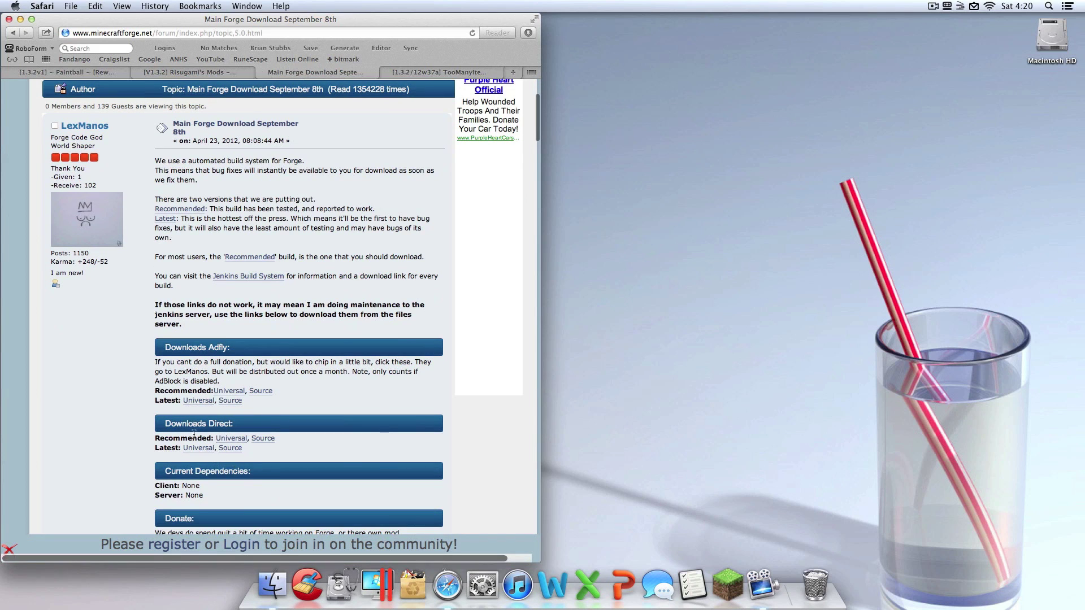
left_click(231, 440)
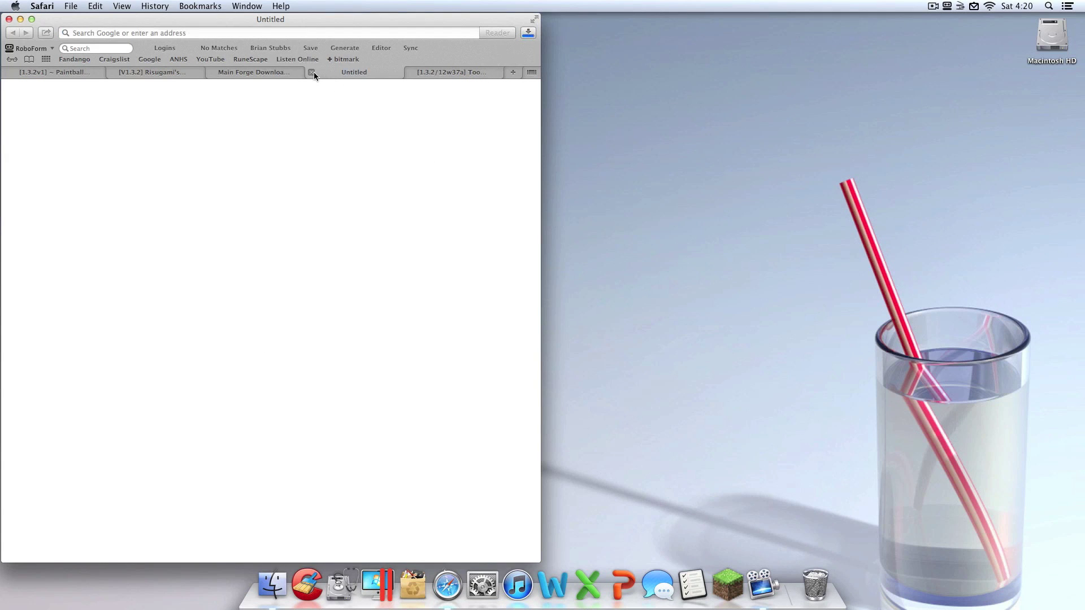
left_click(311, 73)
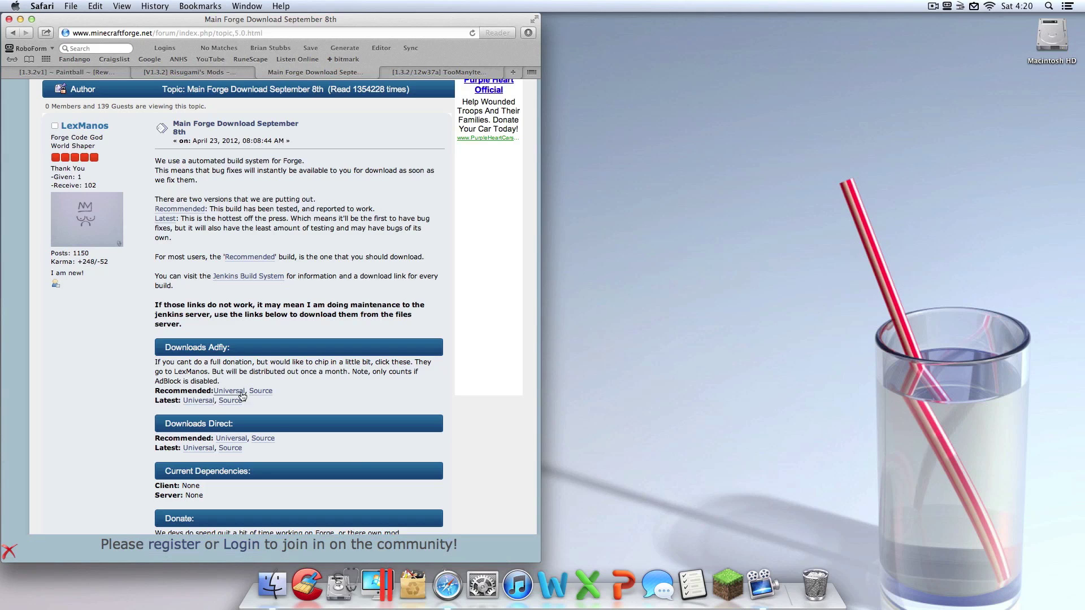
Open the TooManyItems download link for Minecraft 1.3.2 (TooManyItems2012_09_13_1.3.2.zip).
left_click(438, 73)
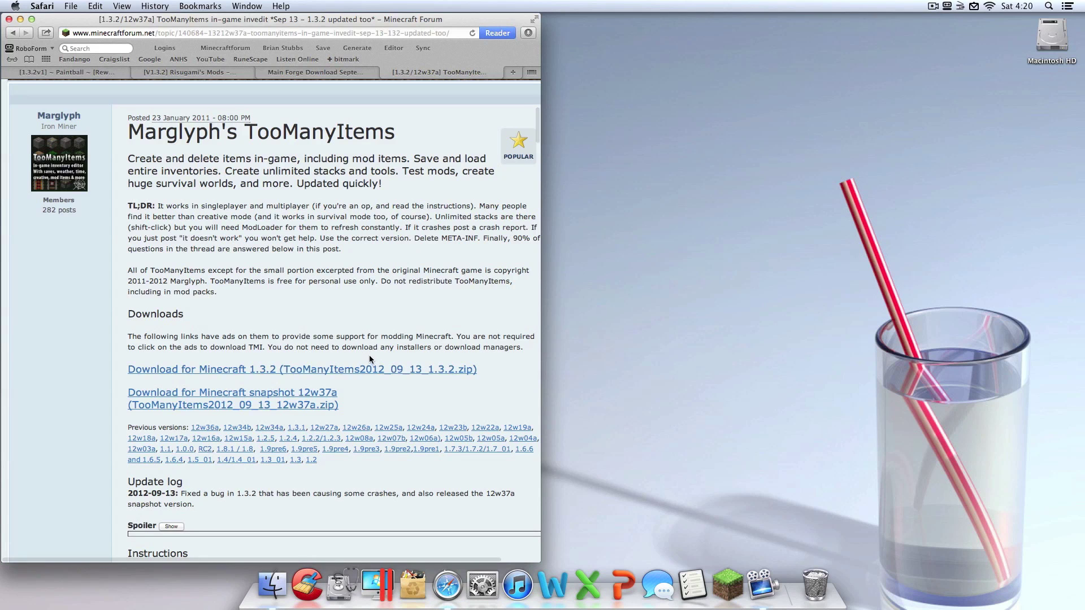
scroll(300, 255, "down", 5)
scroll(326, 382, "up", 4)
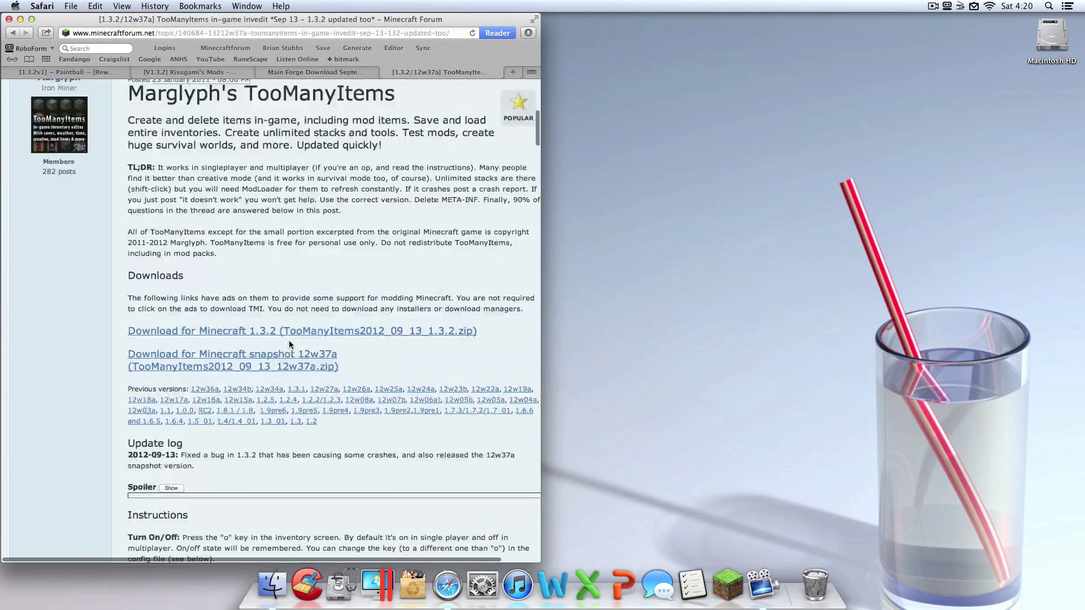
left_click(304, 332)
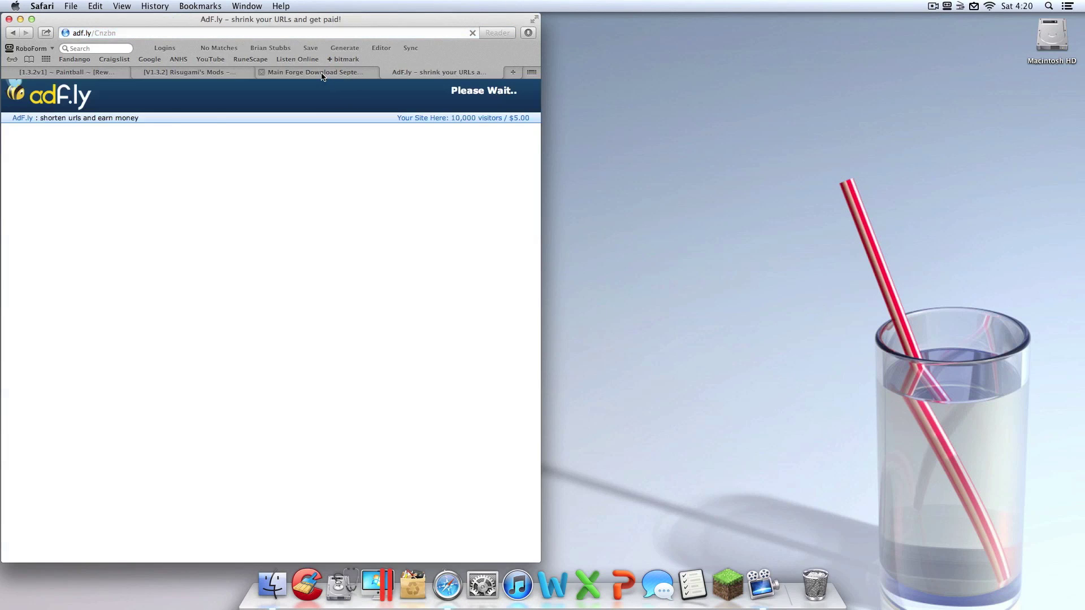
Close the Risugami's Mods, Forge download and AdF.ly tabs, leaving only the Paintball forum page open.
left_click(319, 72)
left_click(154, 70)
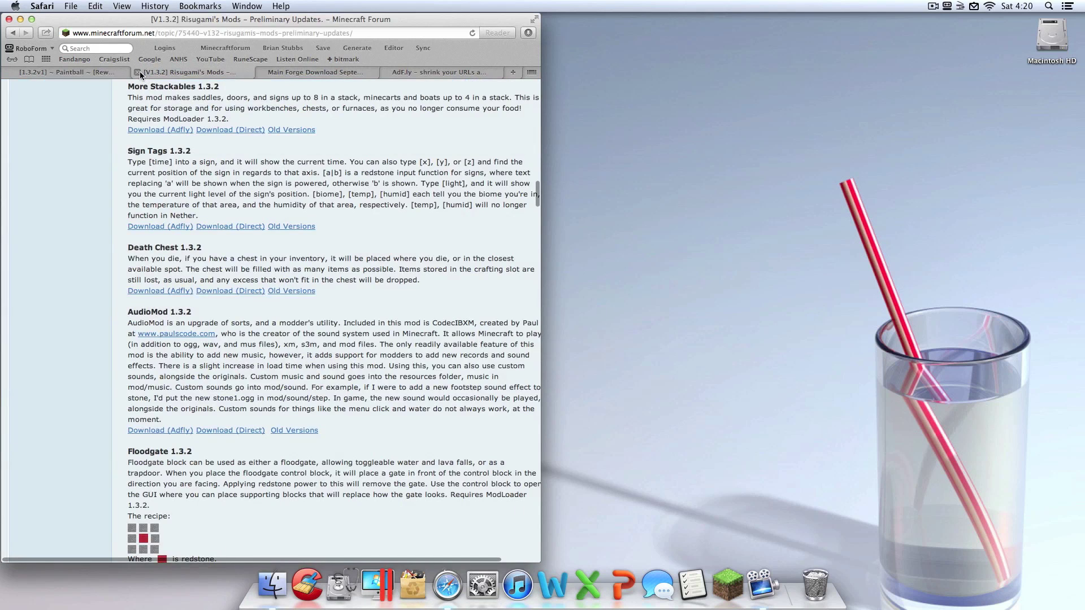
left_click(138, 71)
left_click(178, 73)
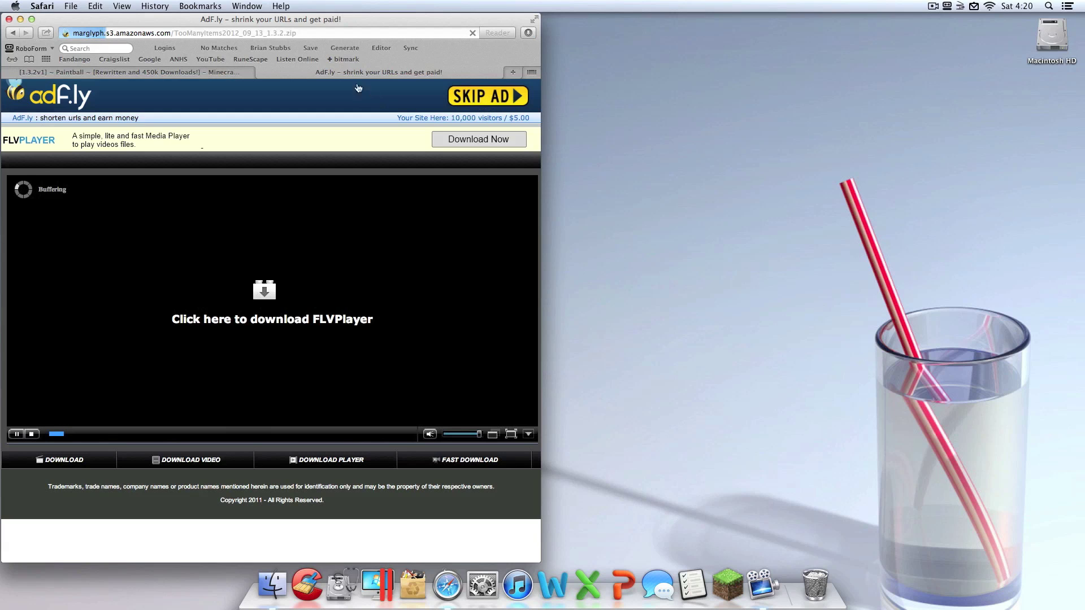
left_click(261, 73)
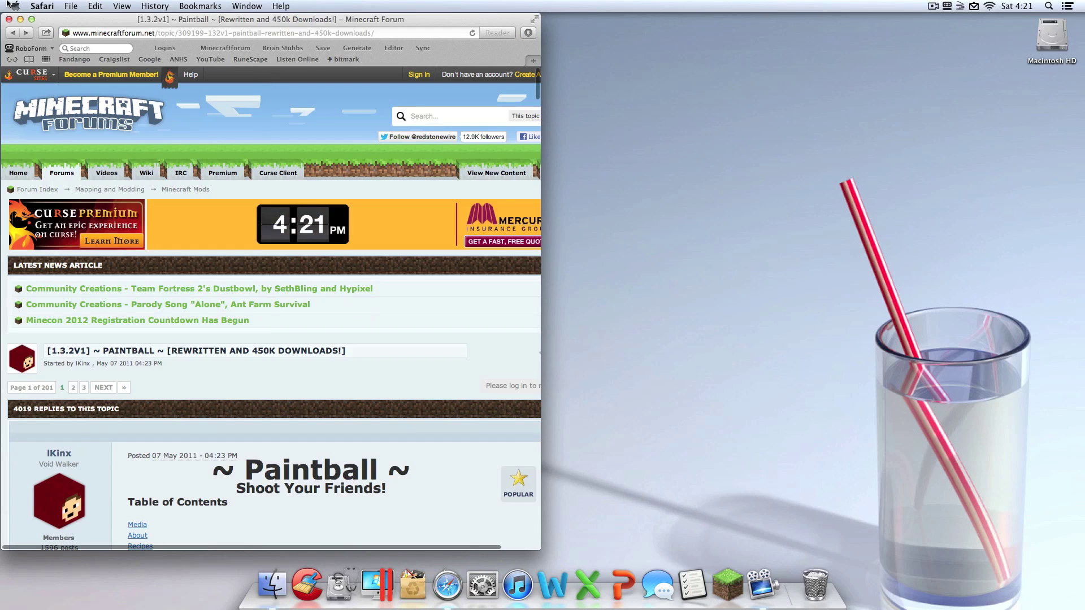
Check the browser's downloads list for the TooManyItems, Minecraft Forge, VanillaFiles and AudioMod folders.
scroll(258, 246, "down", 5)
scroll(258, 245, "down", 3)
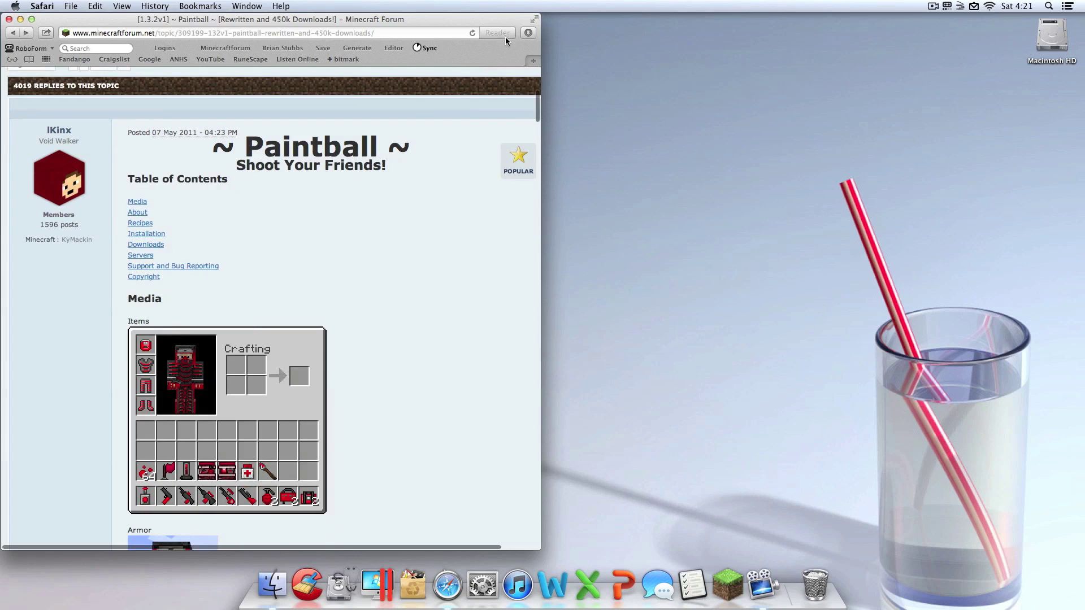
left_click(528, 34)
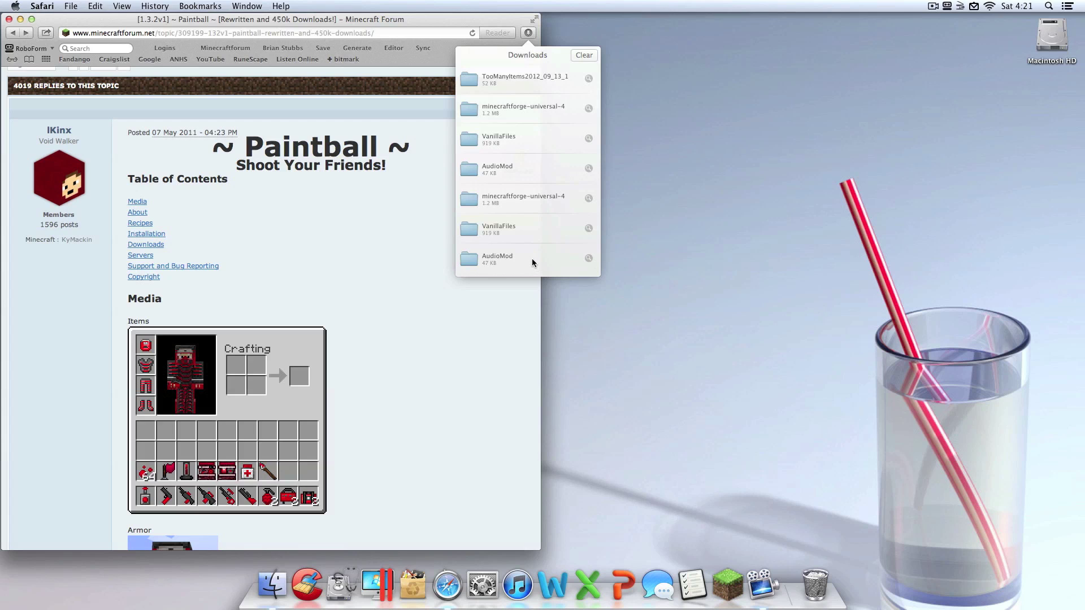
left_click(507, 314)
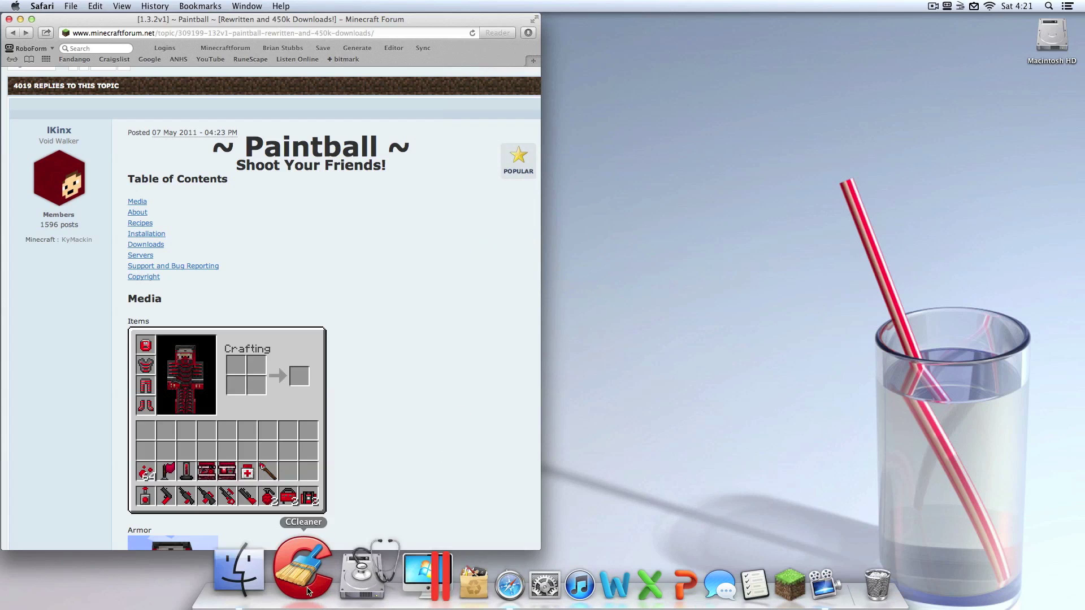
Switch to Finder, move the four downloaded mod folders from Downloads to the desktop, and clean up the icons.
left_click(277, 596)
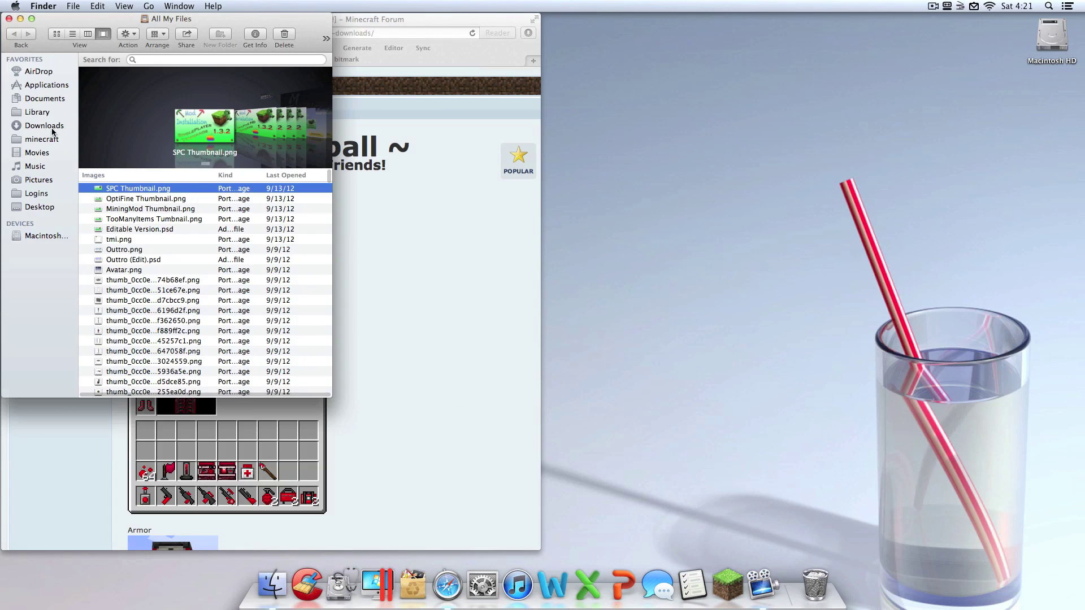
left_click(55, 129)
left_click_drag(152, 121, 944, 196)
right_click(941, 192)
left_click(902, 262)
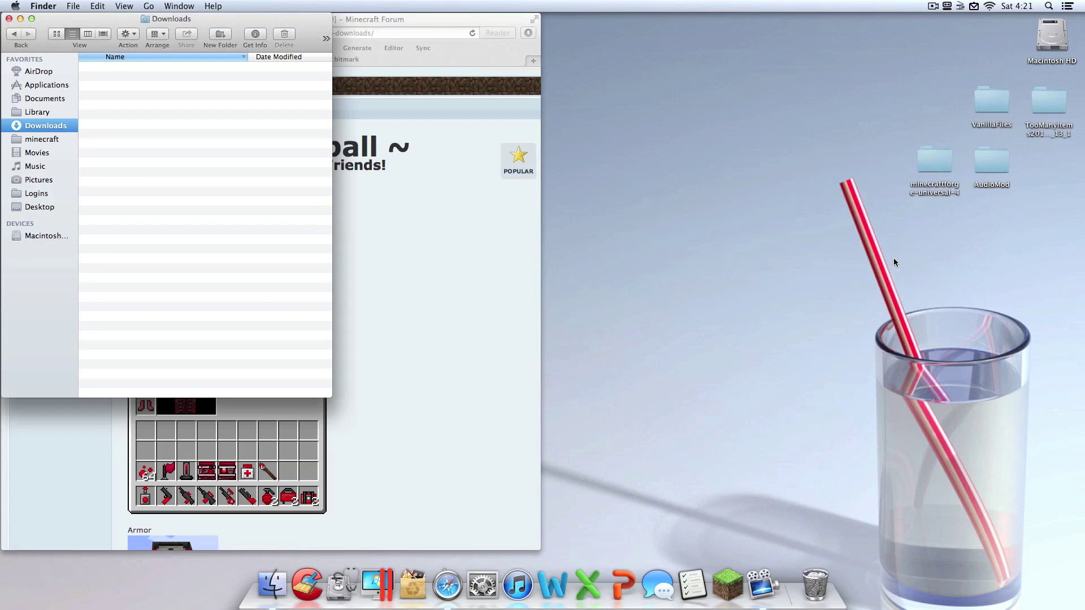
Arrange the four mod folders in a single column below Macintosh HD and align them with Clean Up.
left_click_drag(931, 165, 1057, 161)
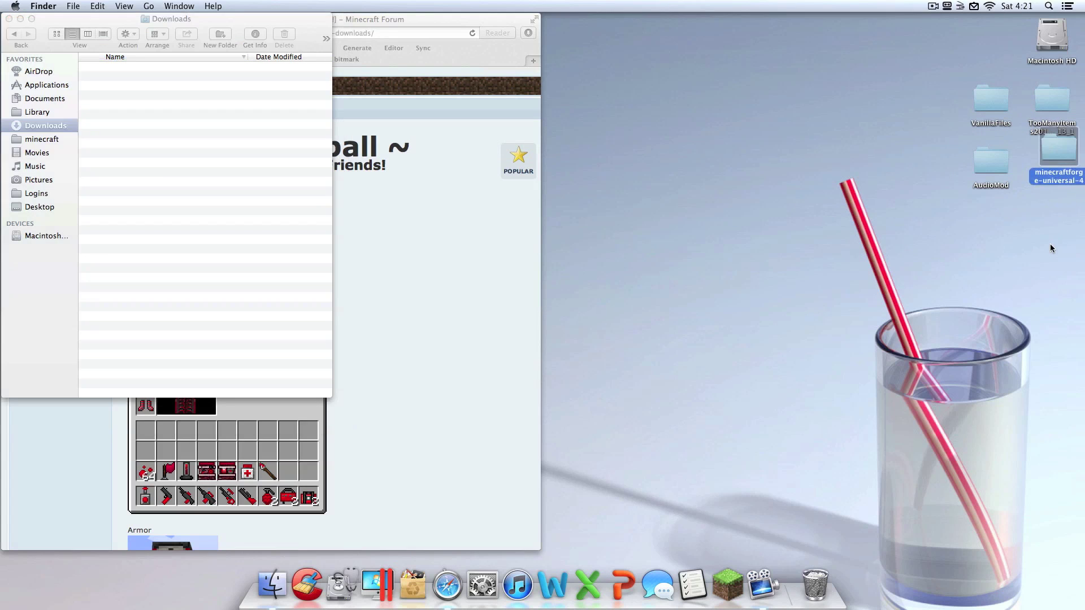
left_click_drag(1049, 252, 1049, 251)
left_click_drag(986, 97, 1070, 319)
right_click(1030, 340)
left_click(1000, 408)
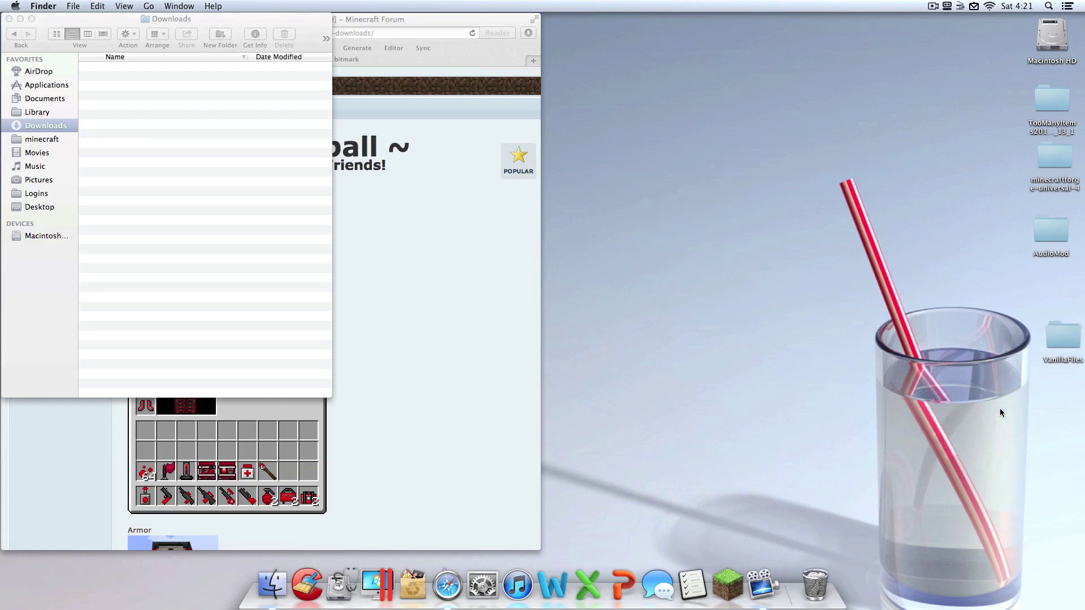
left_click_drag(1051, 347, 1054, 290)
right_click(959, 327)
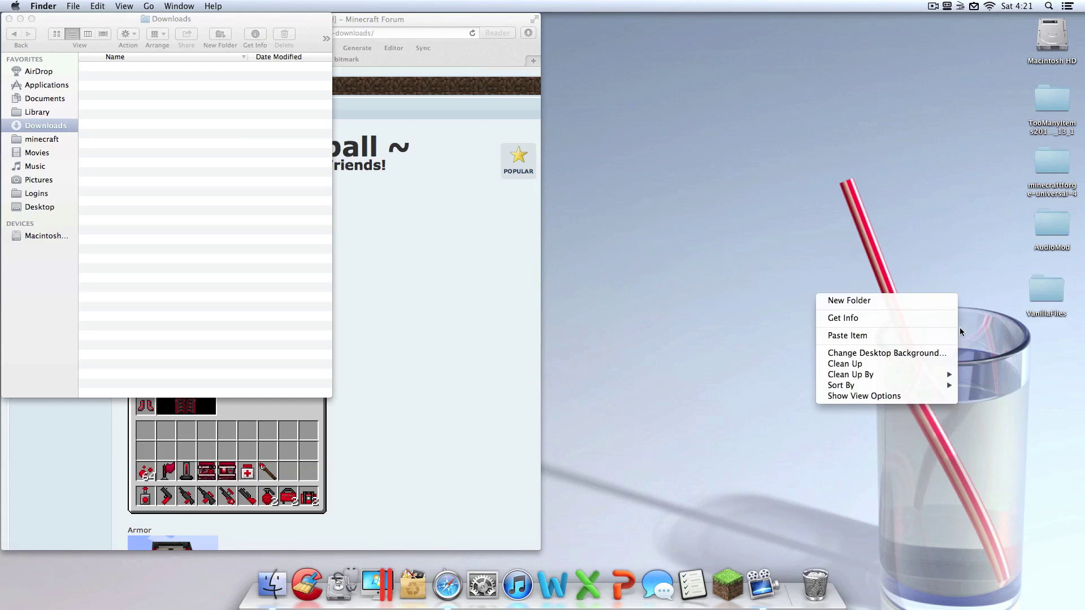
left_click(928, 364)
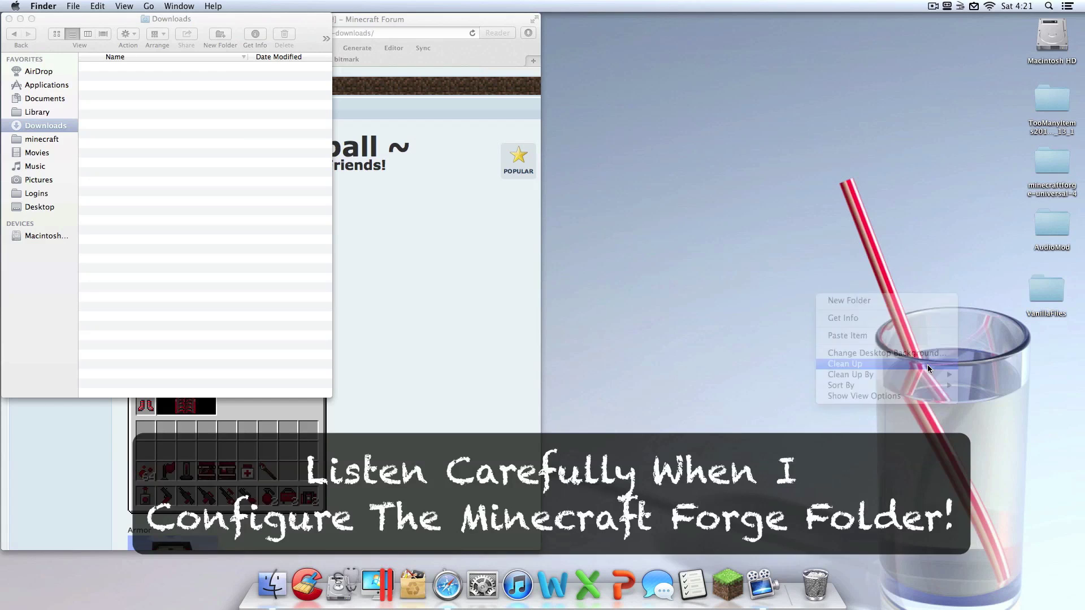
Close the Downloads folder window and minimize the browser window to clear the desktop.
left_click(9, 19)
left_click(393, 316)
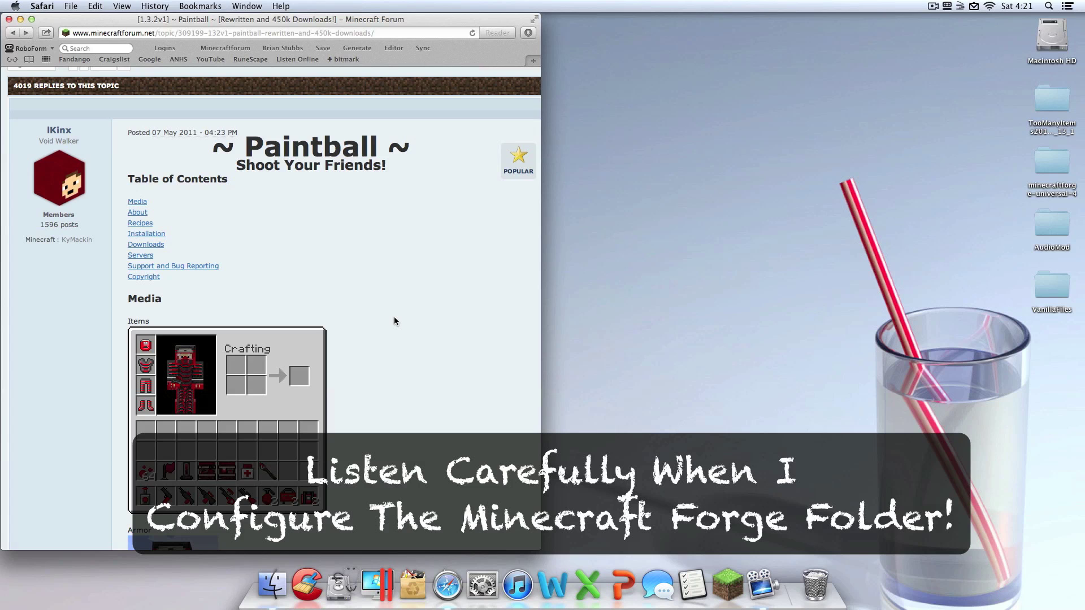
left_click(20, 19)
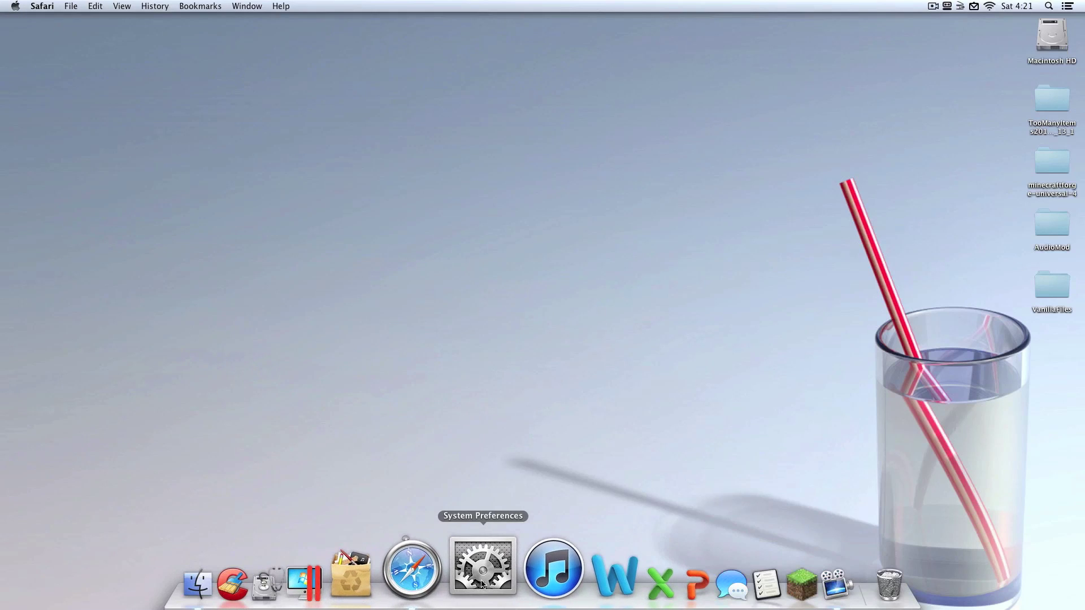
Empty the Trash and confirm the removal.
right_click(820, 573)
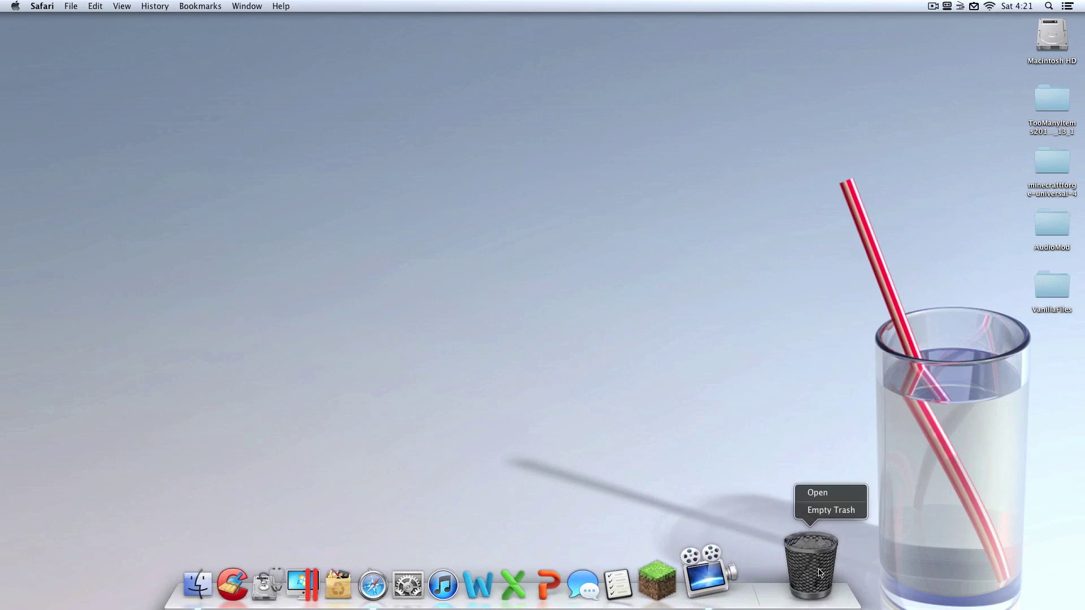
left_click(825, 510)
key("Return")
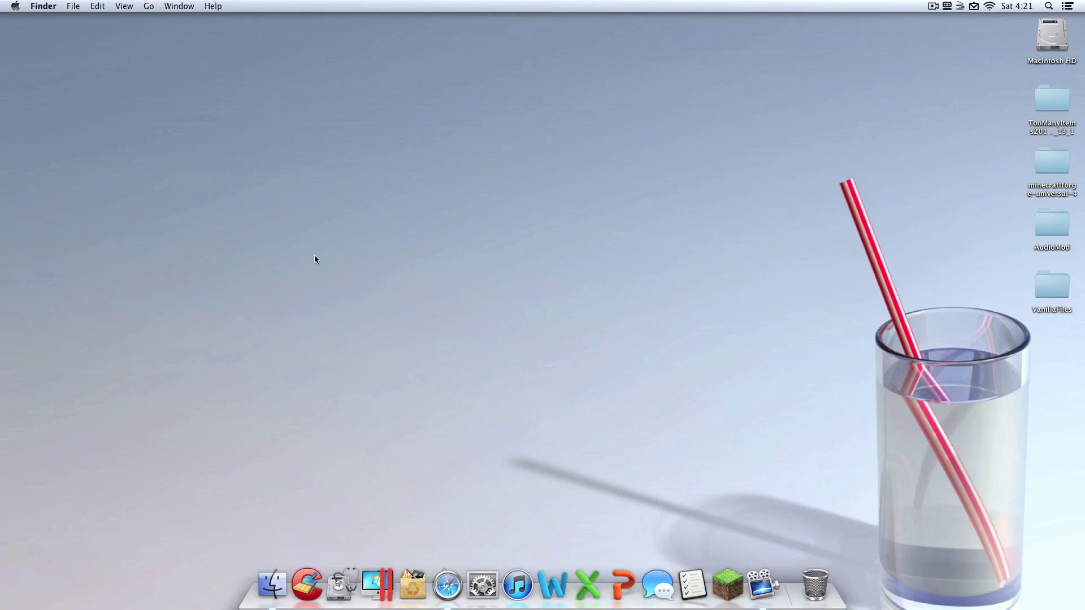
Go to the ~/Library folder in Finder using Go to Folder.
left_click(149, 6)
left_click(175, 201)
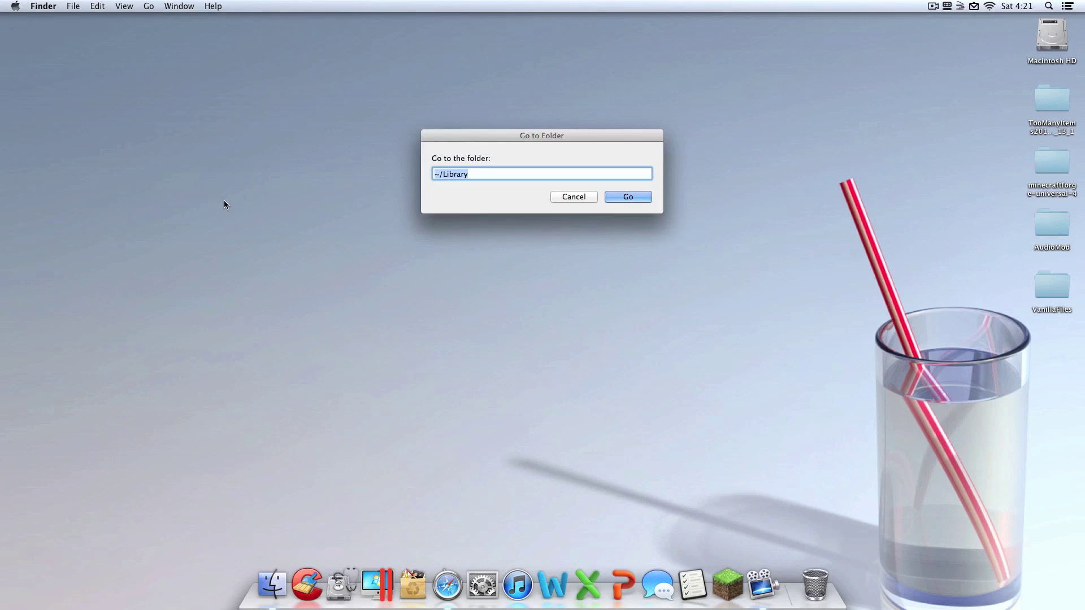
left_click(458, 174)
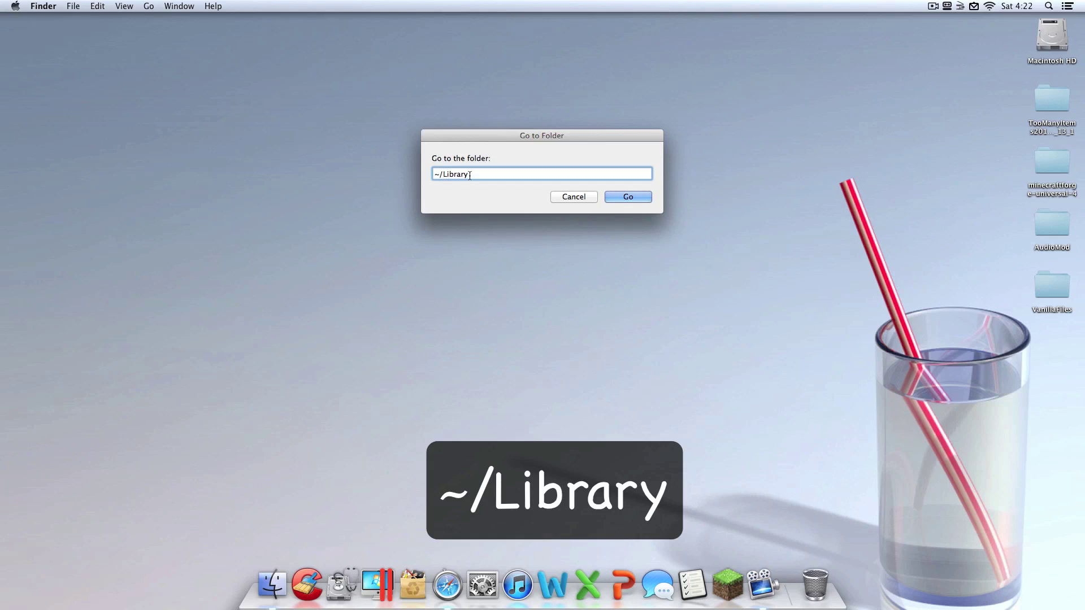
left_click_drag(457, 175, 468, 175)
left_click(467, 175)
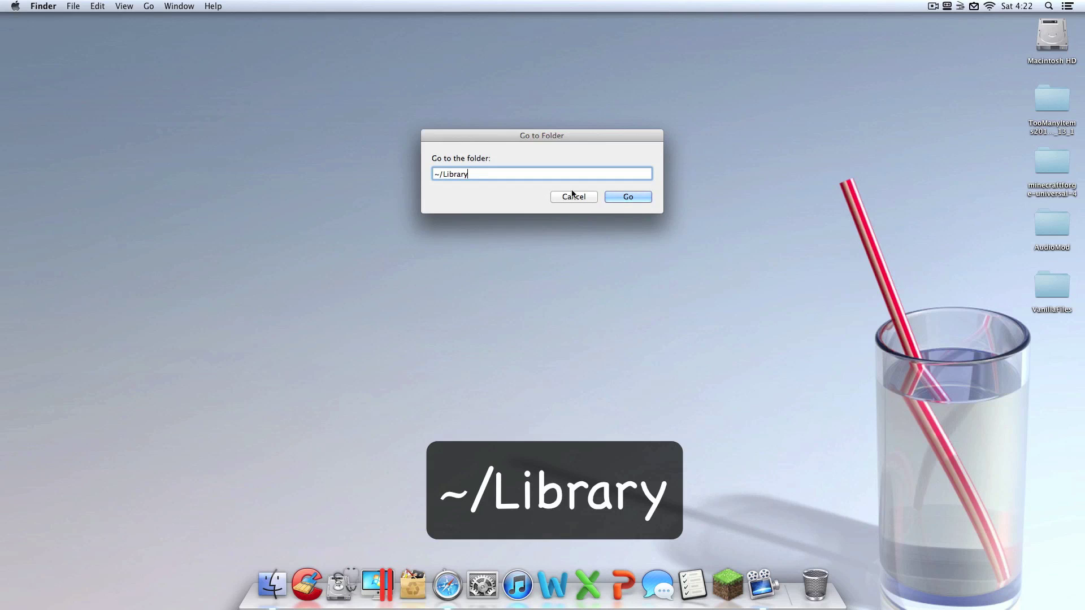
left_click(638, 199)
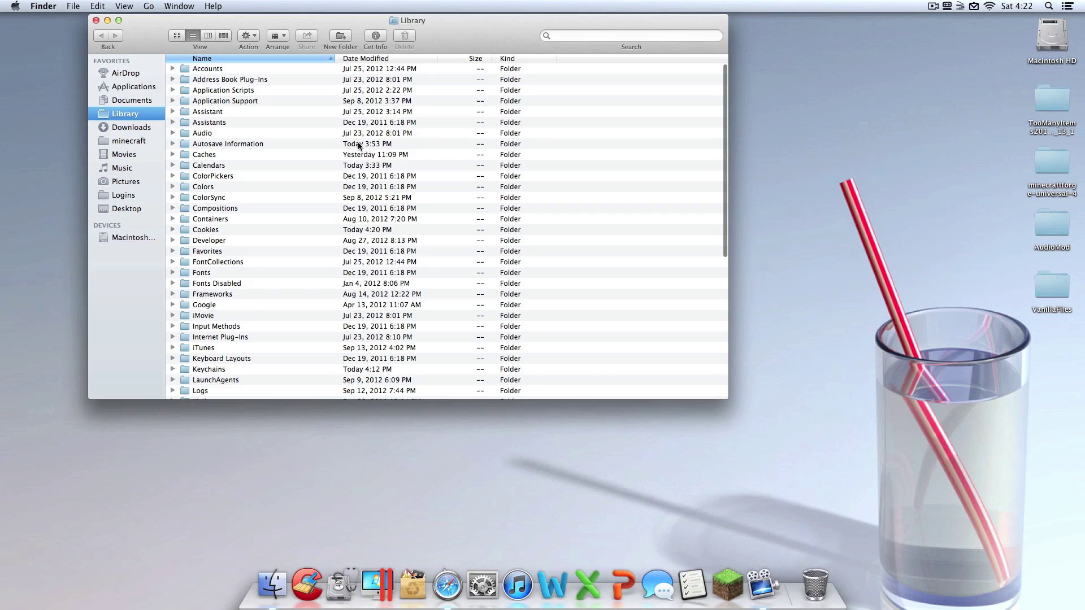
Open the bin folder inside Application Support/minecraft.
double_click(251, 101)
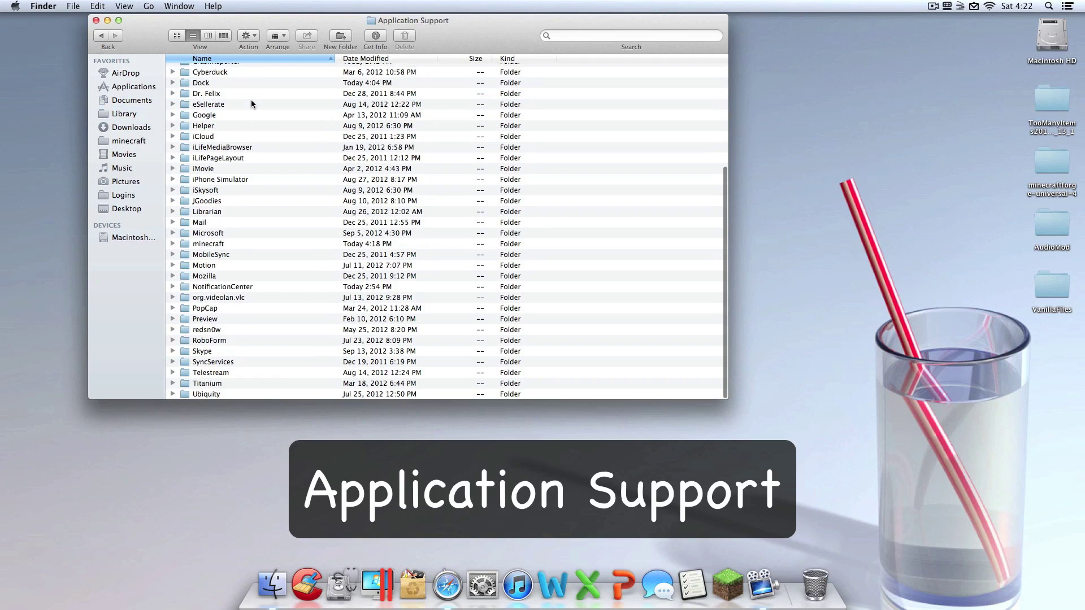
double_click(212, 243)
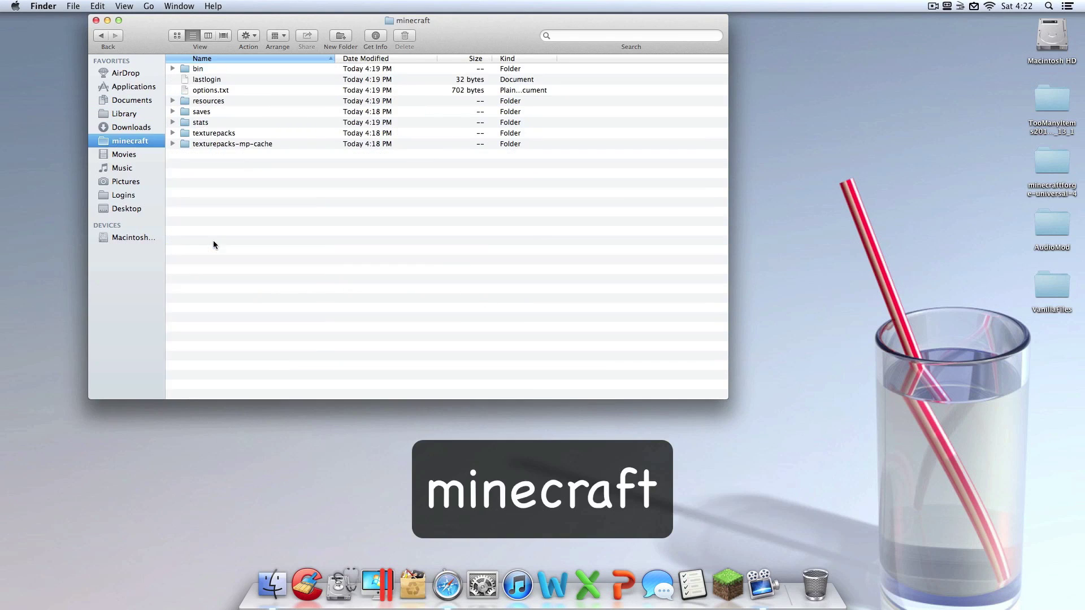
double_click(249, 68)
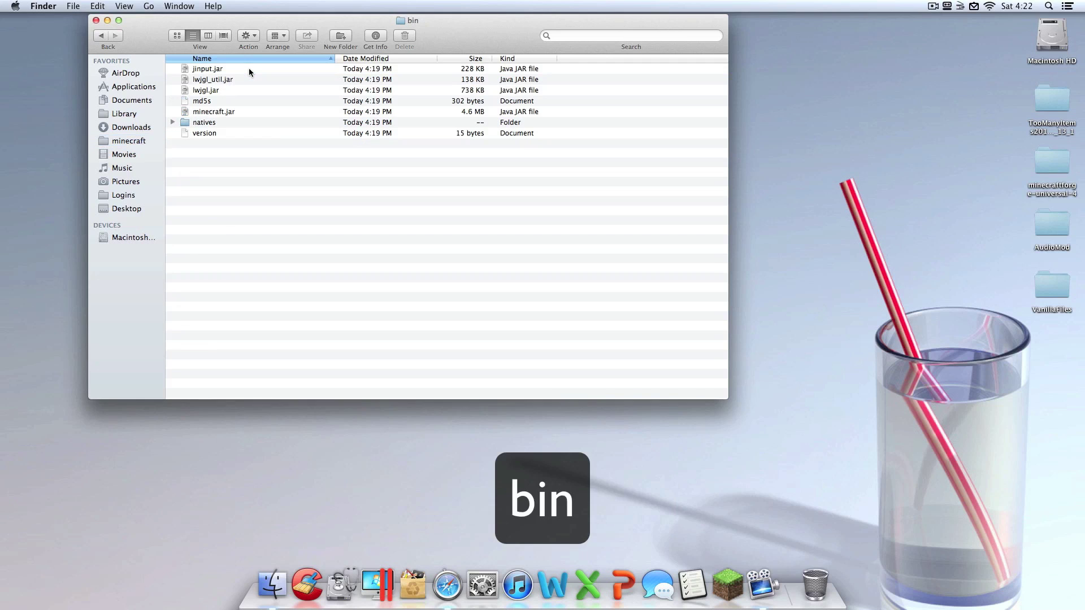
Extract minecraft.jar to the Desktop with The Unarchiver.
right_click(254, 112)
mouse_move(322, 129)
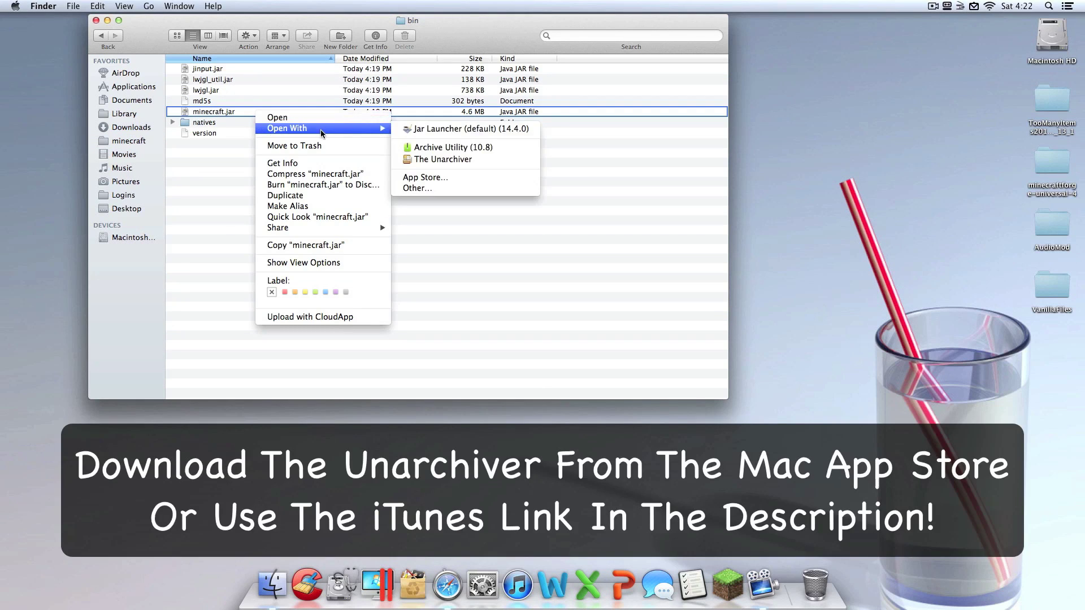
left_click(456, 159)
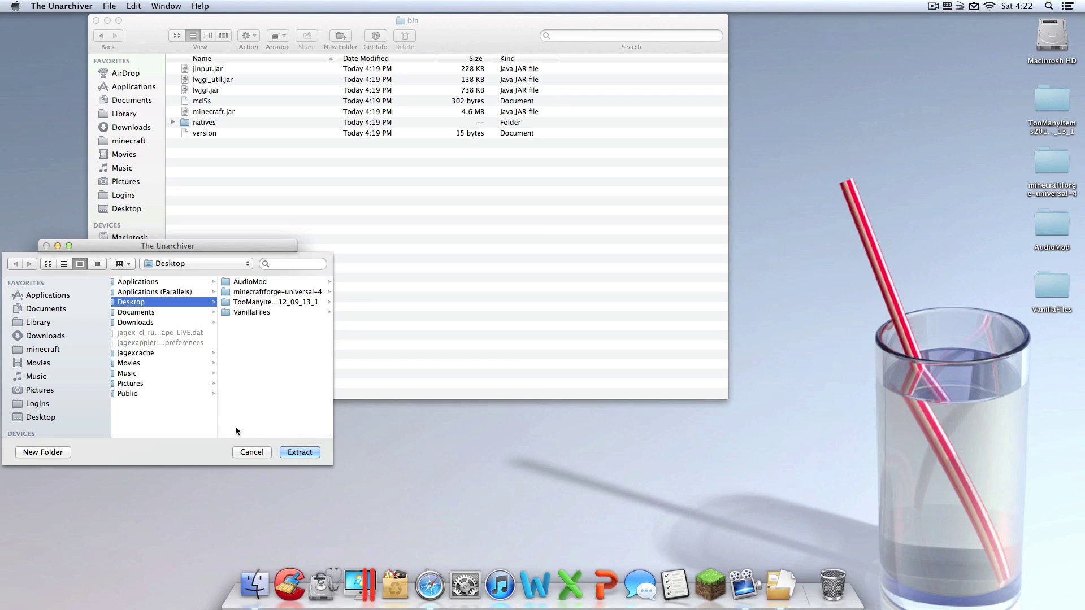
left_click(41, 418)
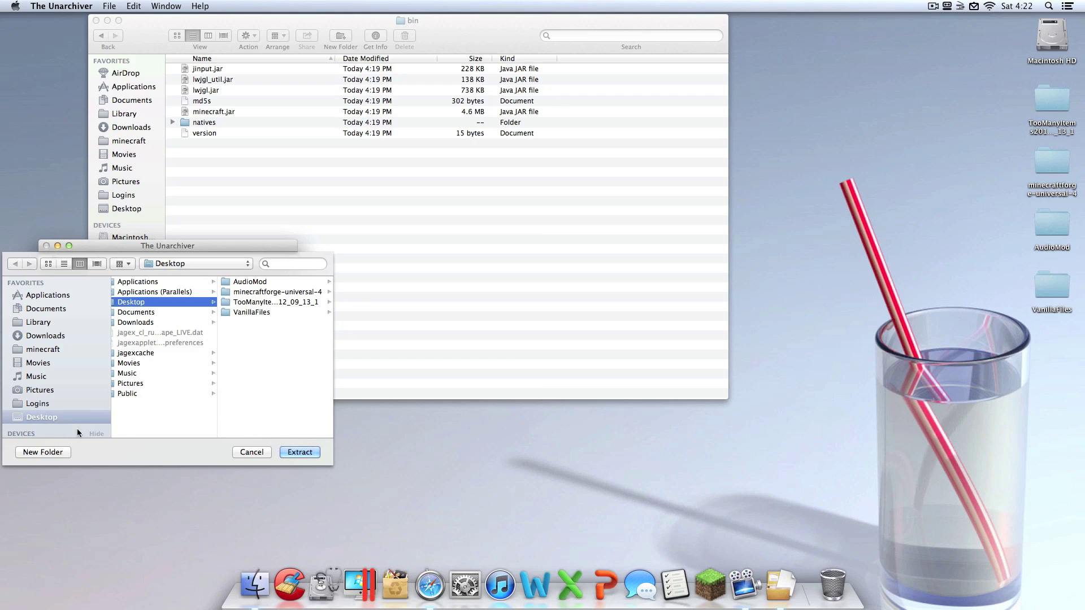
left_click(292, 452)
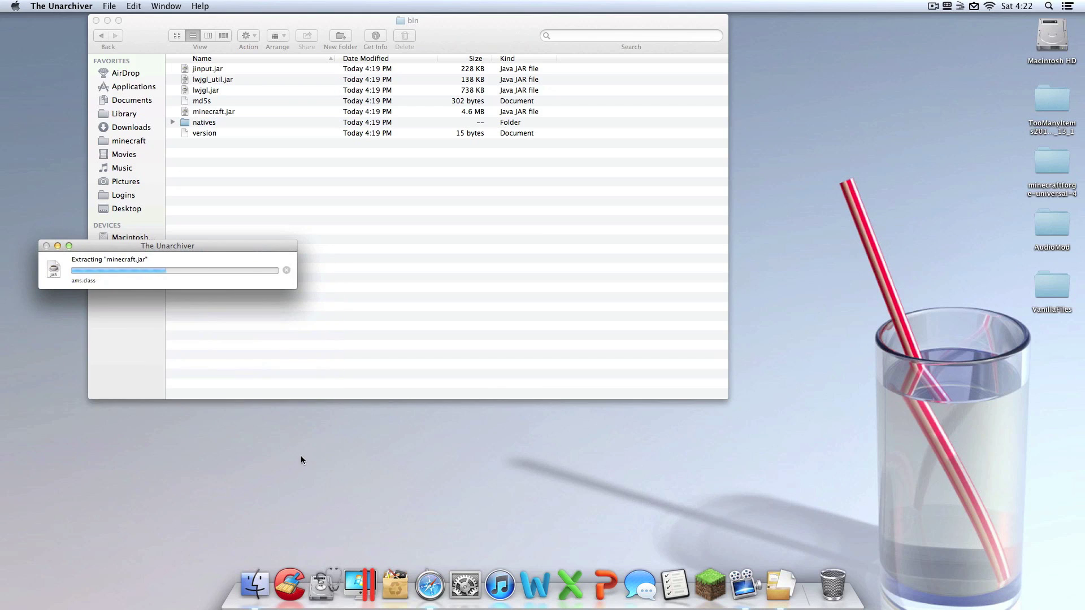
Move the extracted minecraft folder from the desktop into the bin folder.
left_click(1063, 354)
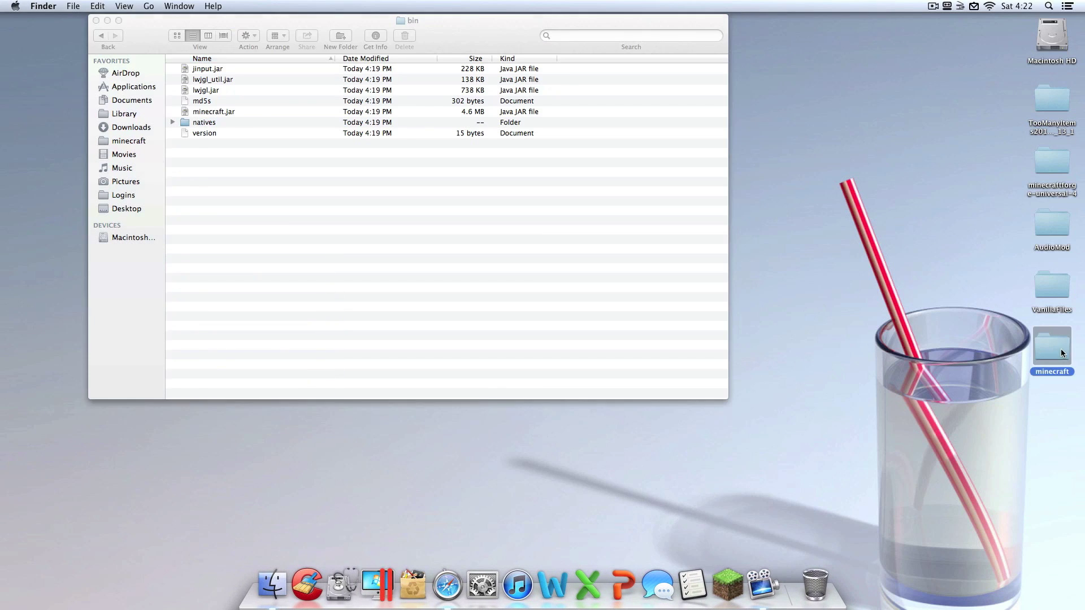
left_click_drag(1056, 374, 508, 184)
left_click(249, 191)
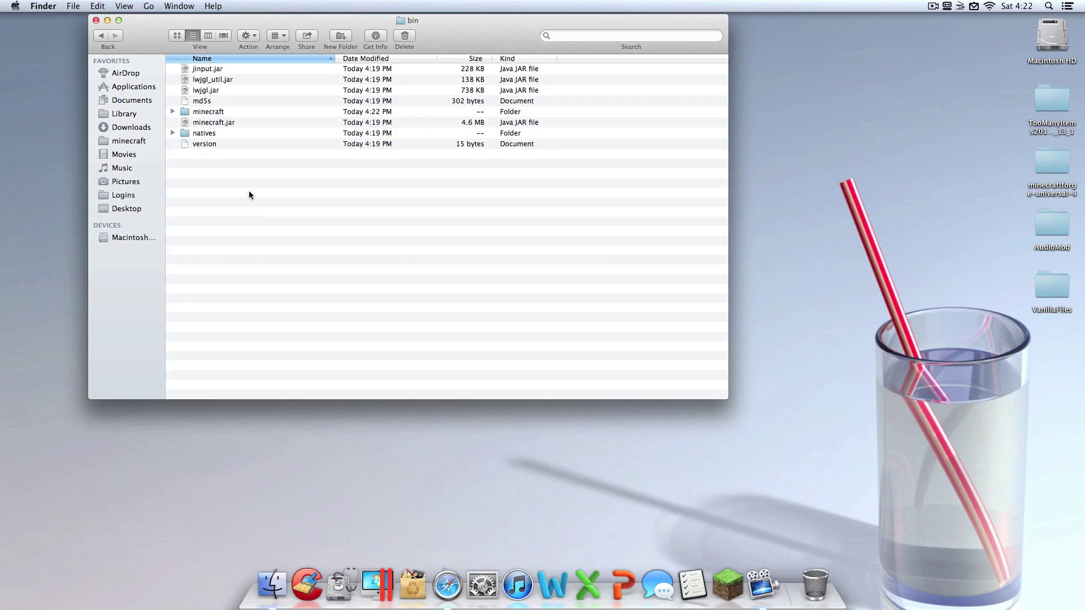
Move the original minecraft.jar from the bin folder to the Trash and empty the Trash.
left_click(219, 123)
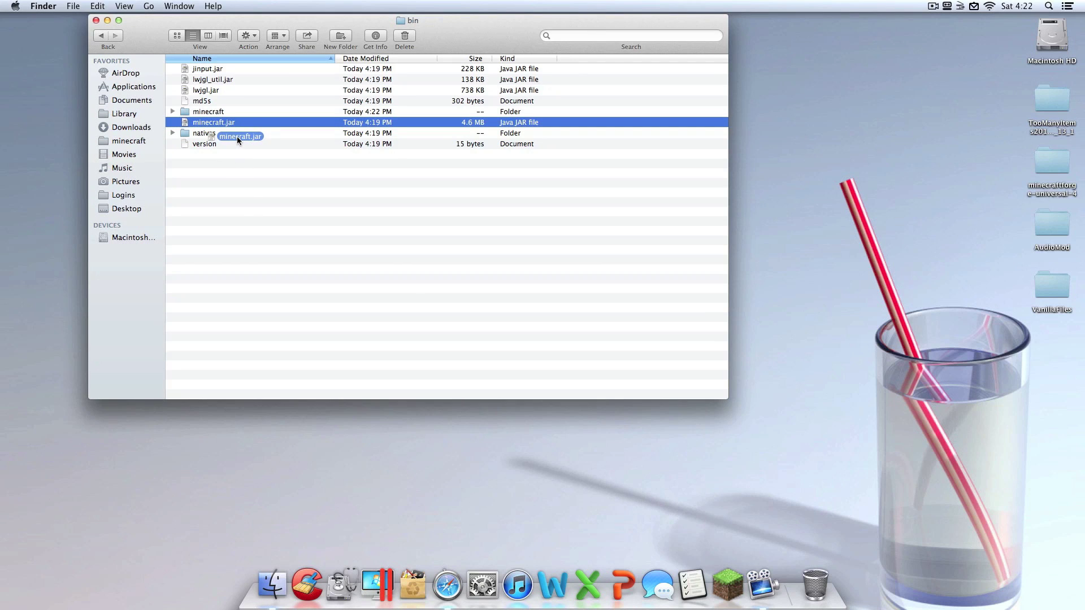
left_click_drag(239, 135, 809, 577)
right_click(809, 578)
left_click(826, 512)
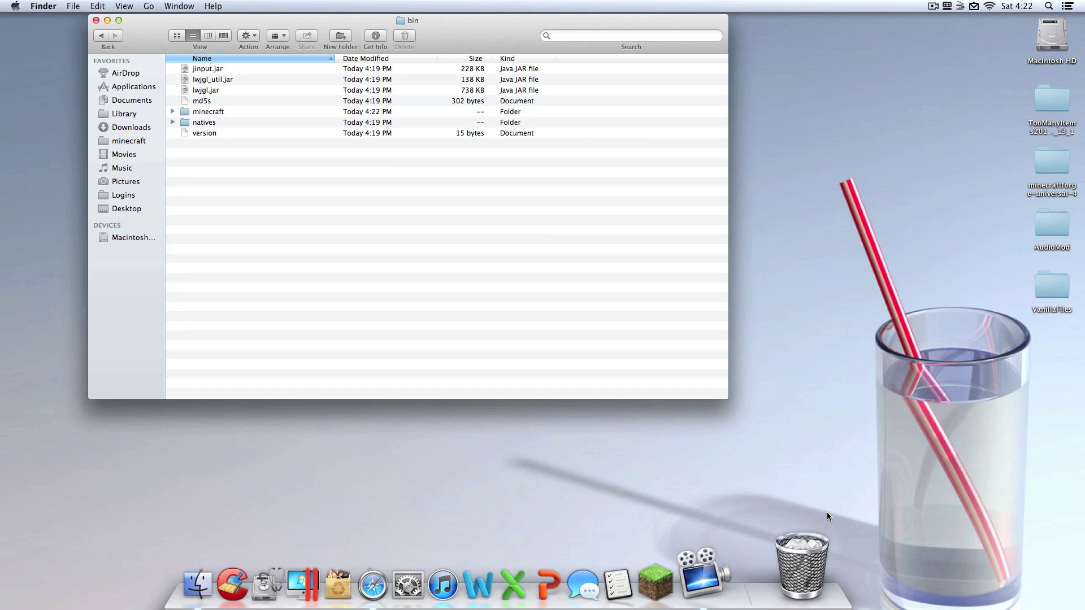
key("Return")
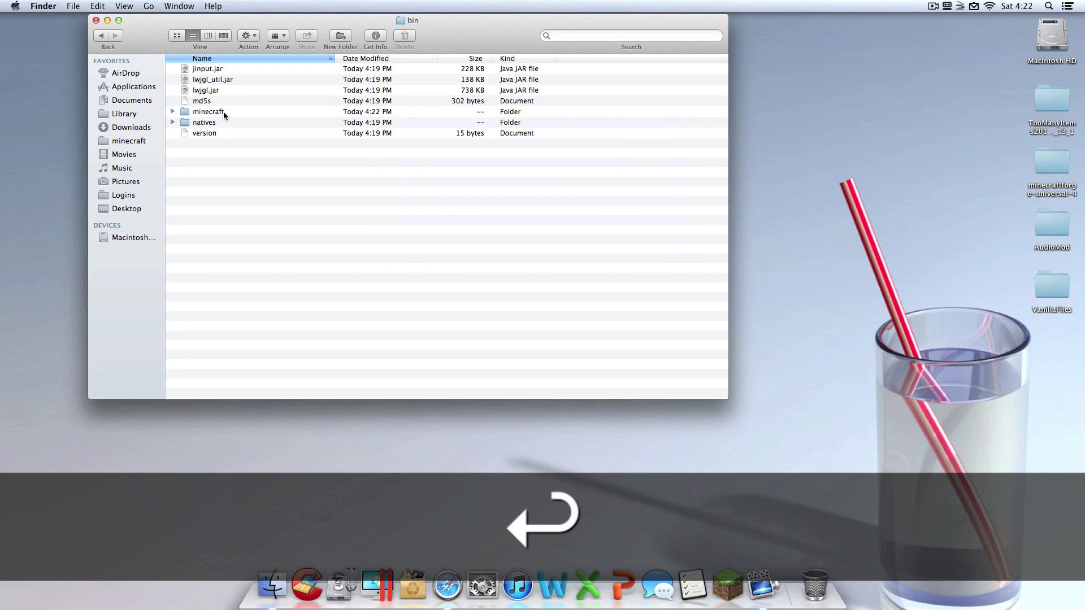
Open the extracted minecraft folder in bin and locate the META-INF folder inside it.
left_click(225, 112)
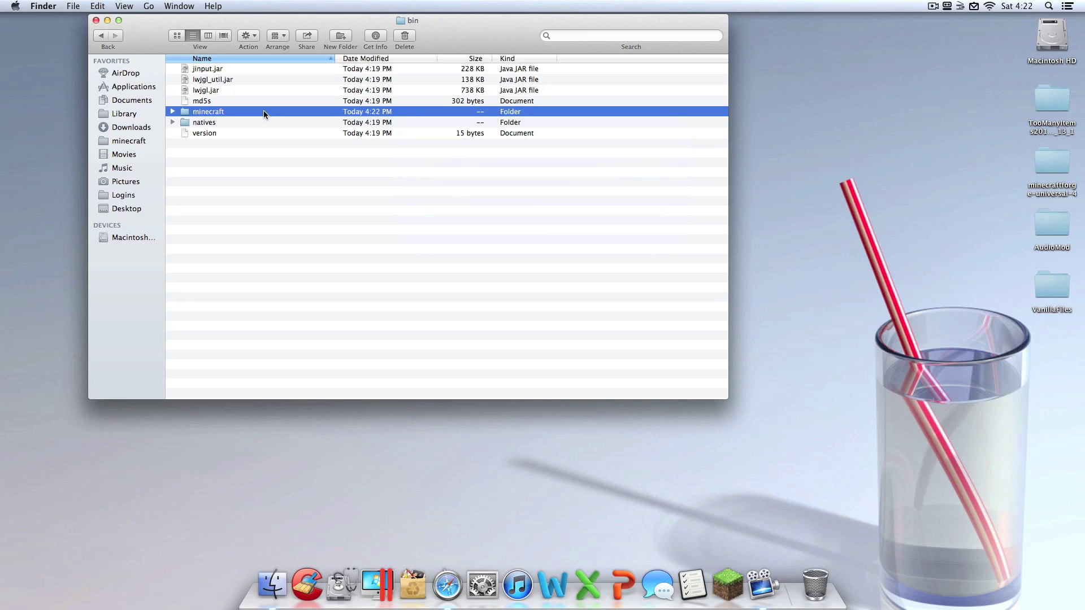
double_click(263, 112)
left_click(291, 251)
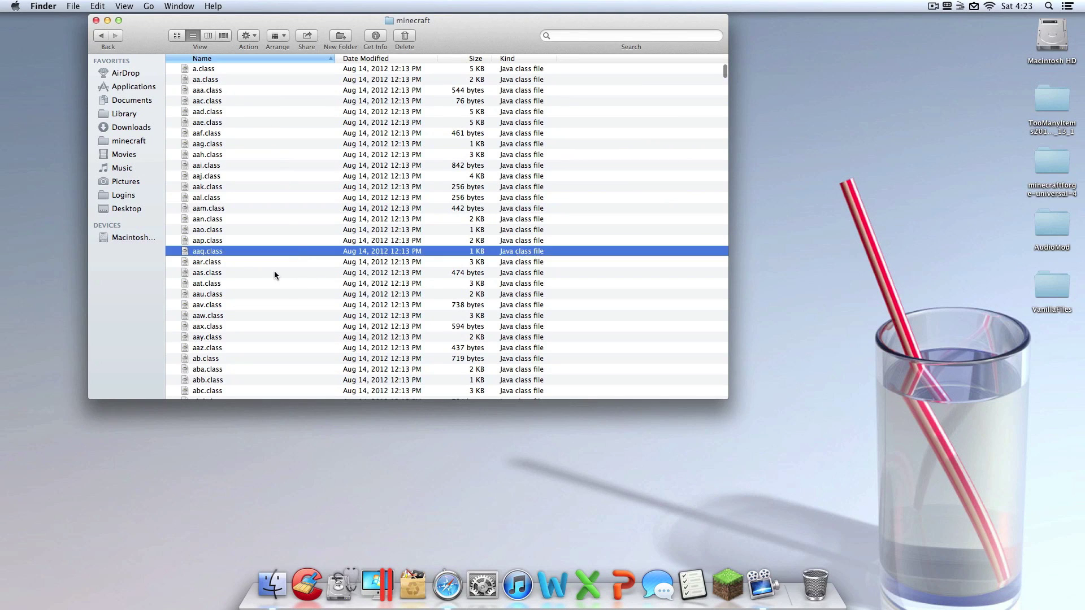
type("meta")
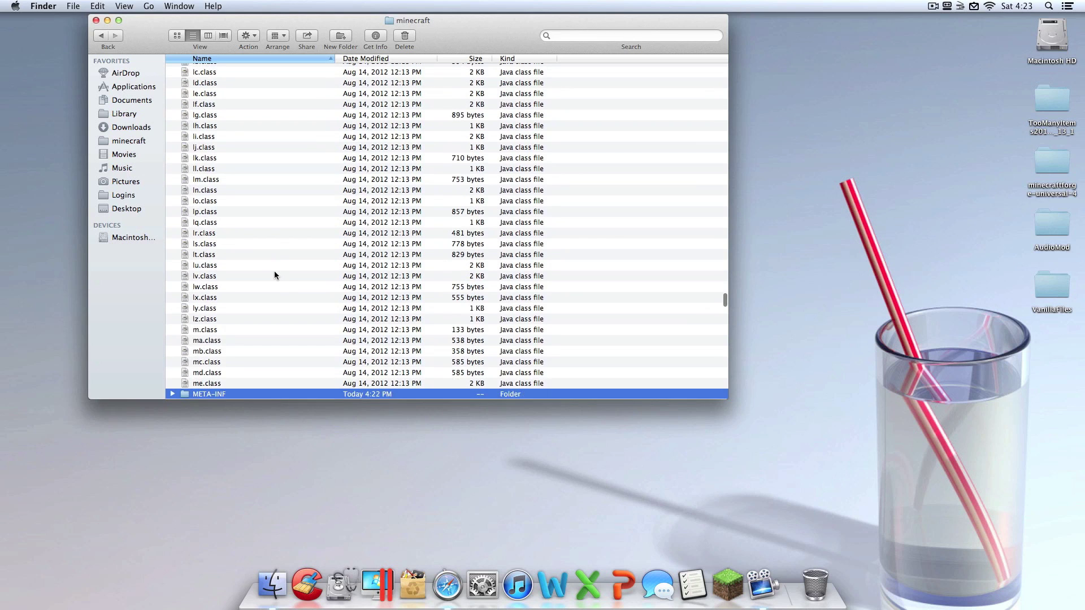
scroll(277, 282, "down", 1)
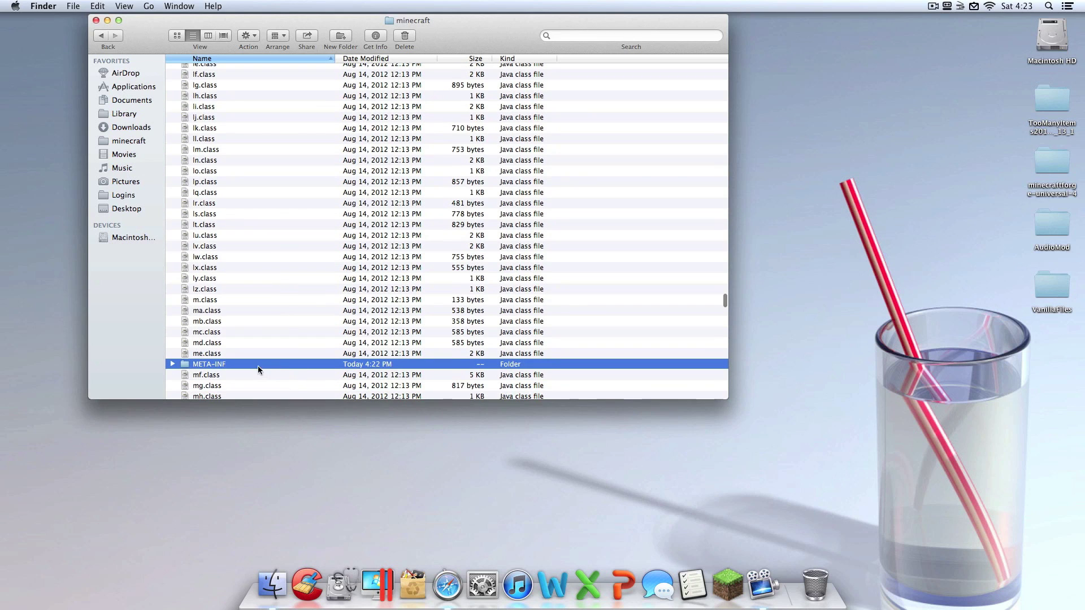
Move the META-INF folder from the extracted minecraft folder to the Trash.
scroll(362, 219, "up", 5)
left_click(352, 230)
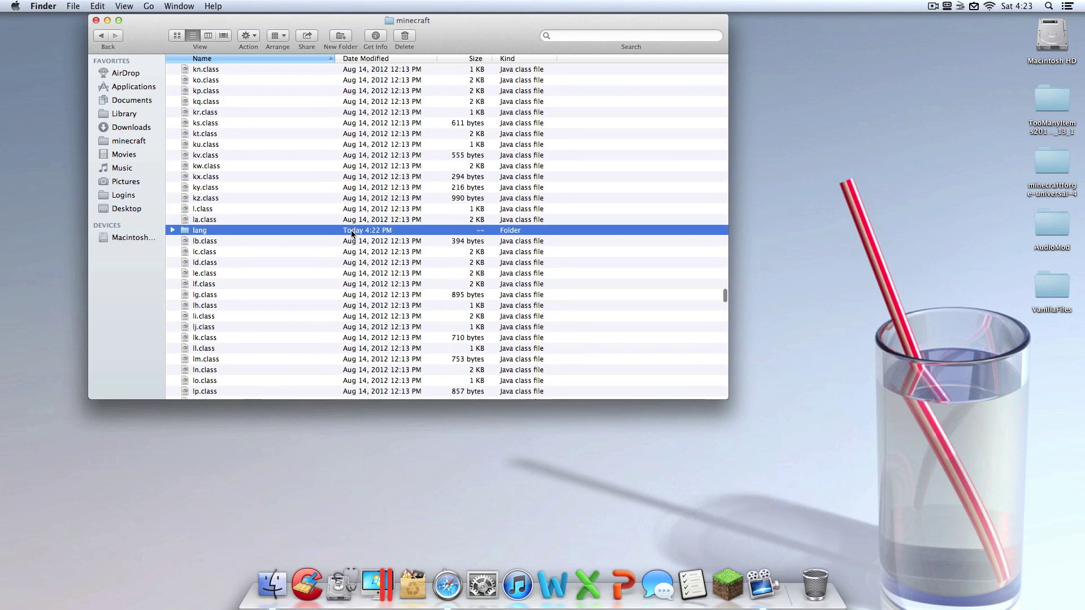
key("Down")
key("Down")
key("Down")
key("Down")
key("Down")
key("Down")
key("Down")
key("Down")
key("Down")
key("Down")
key("Down")
key("Down")
key("Down")
key("Down")
key("Down")
key("Down")
key("Down")
key("Down")
key("Down")
key("Down")
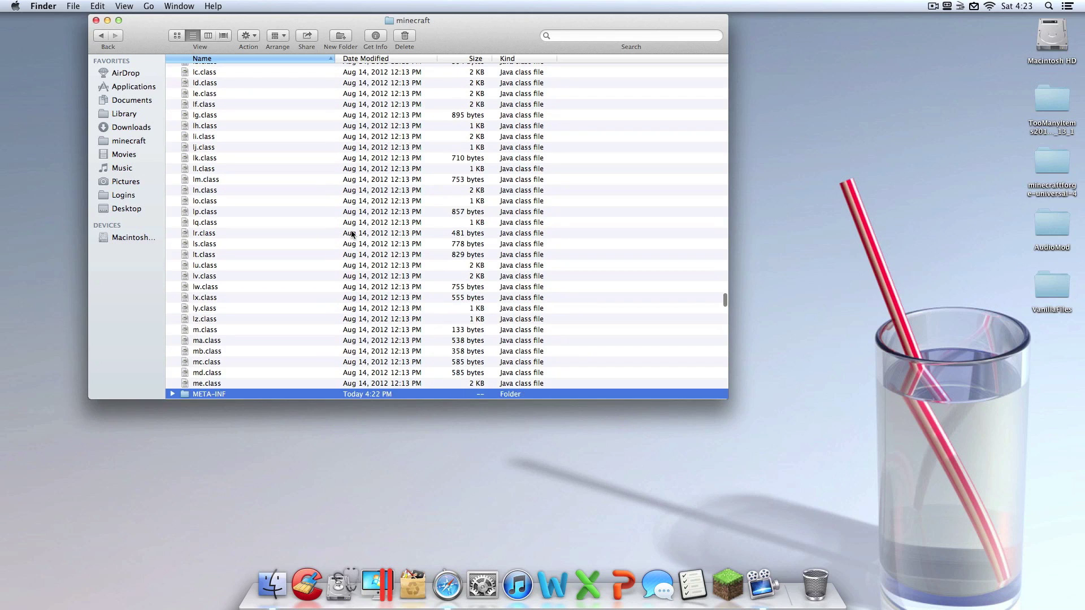
scroll(315, 368, "down", 1)
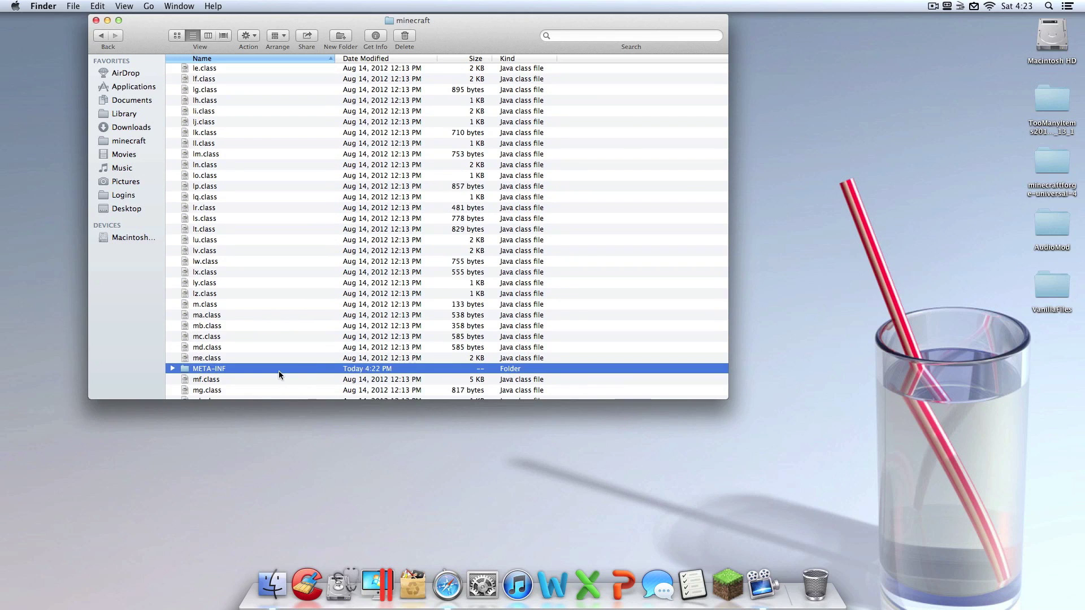
left_click_drag(280, 370, 826, 570)
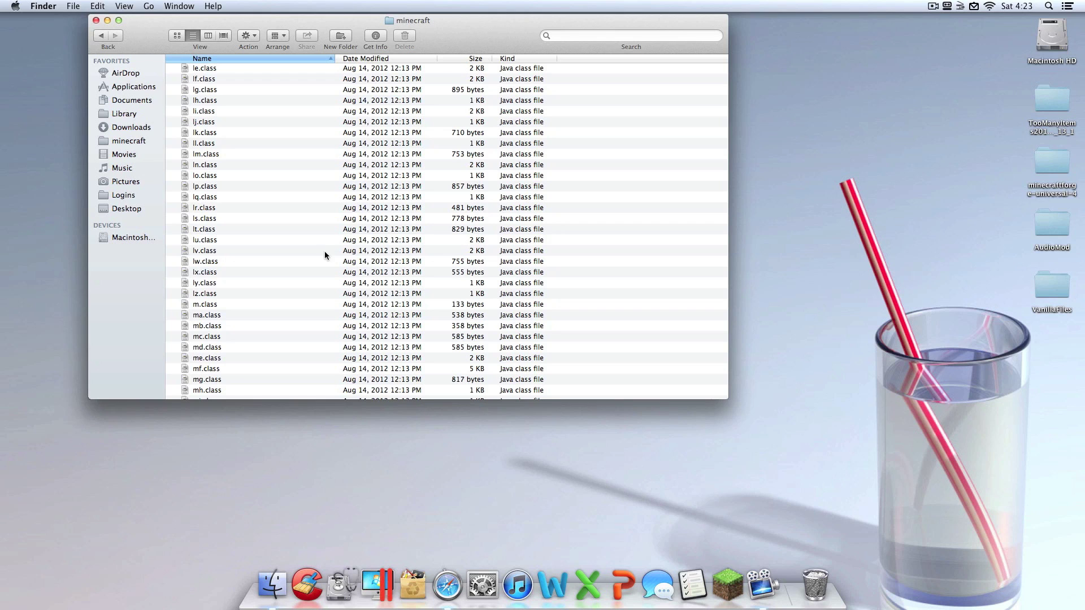
Shrink the minecraft folder window in the corner of the screen and open the minecraftforge-universal-4 folder from the desktop beside it.
left_click_drag(405, 22, 320, 4)
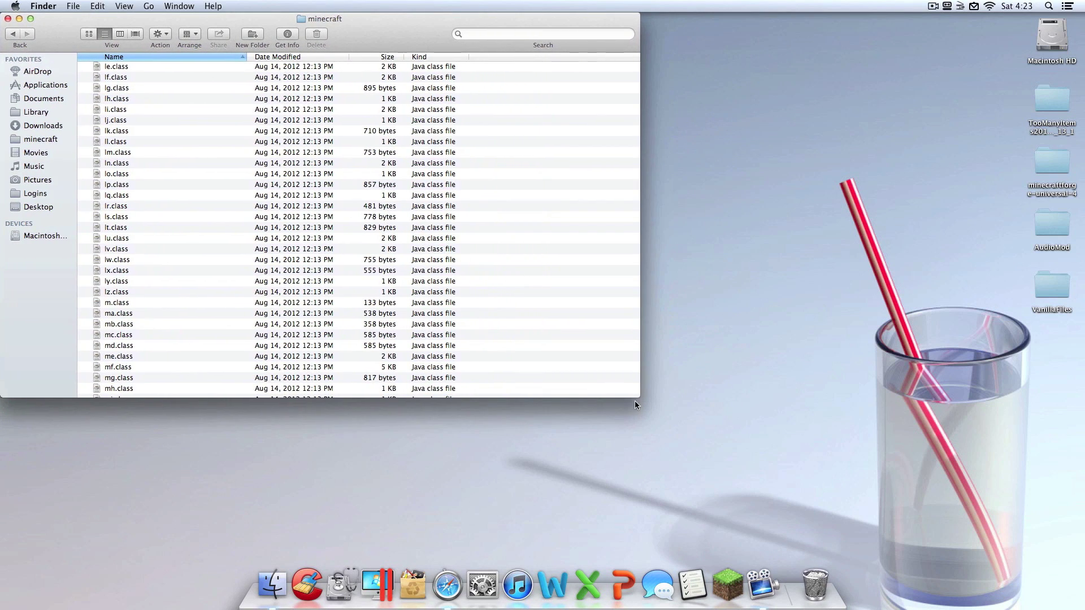
left_click_drag(635, 401, 438, 377)
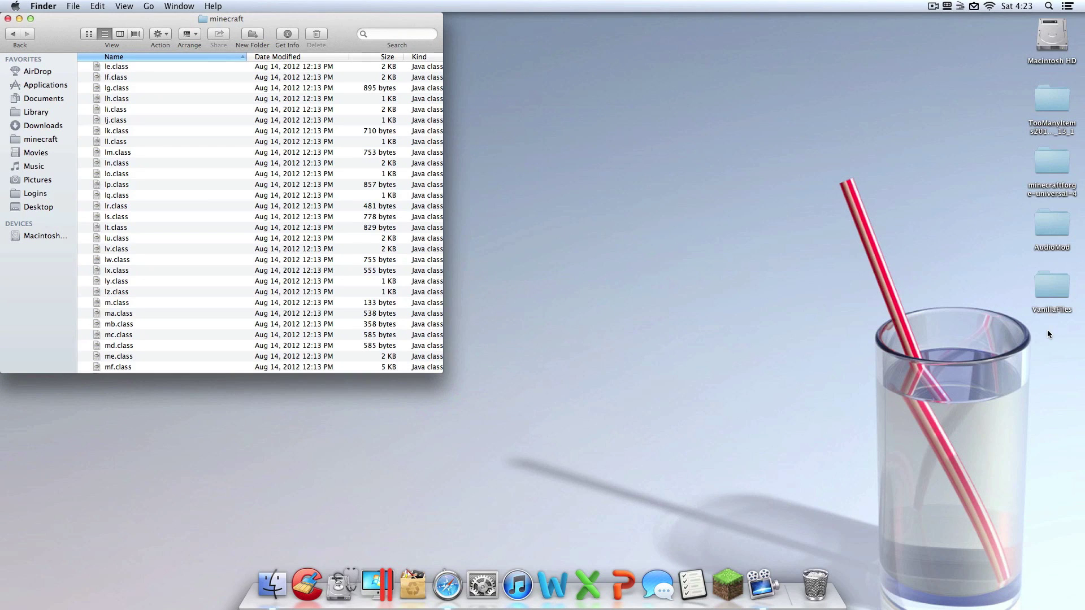
double_click(1050, 164)
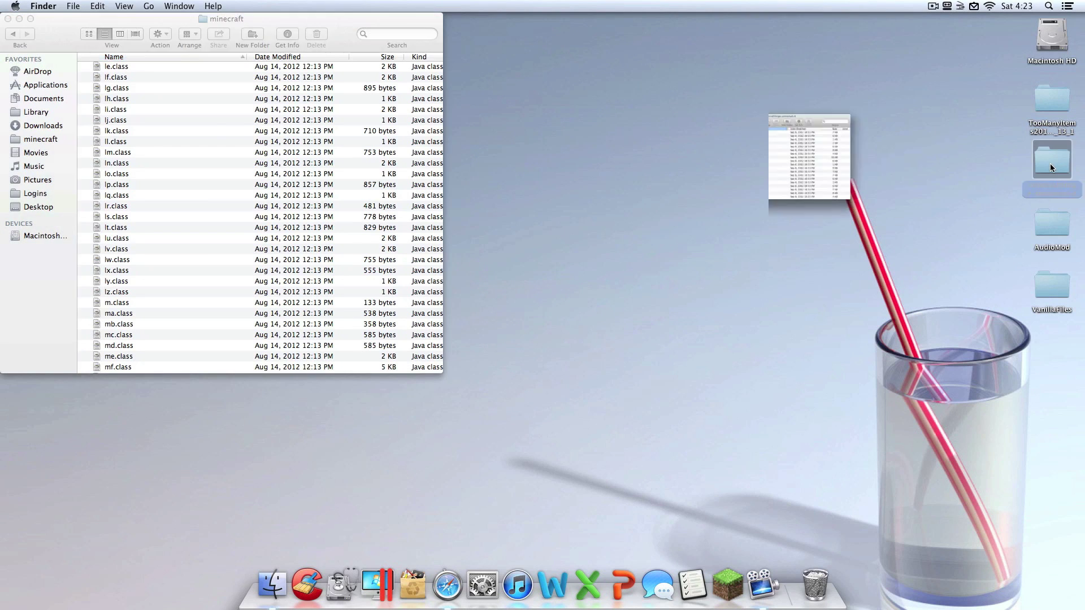
left_click_drag(404, 33, 837, 4)
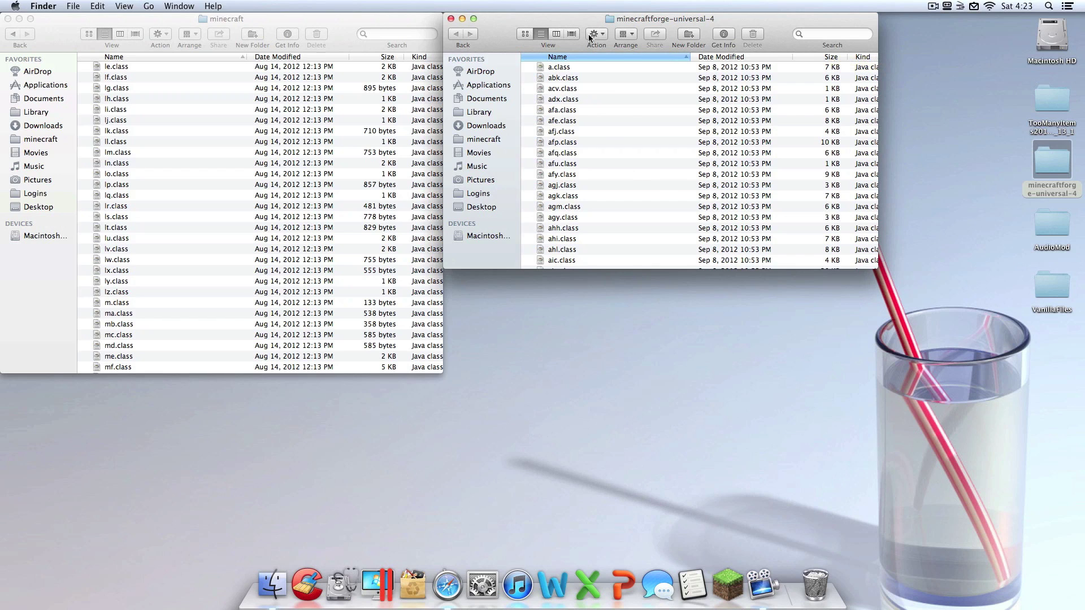
Arrange the items in the minecraftforge-universal-4 folder by kind.
left_click(631, 35)
left_click(640, 58)
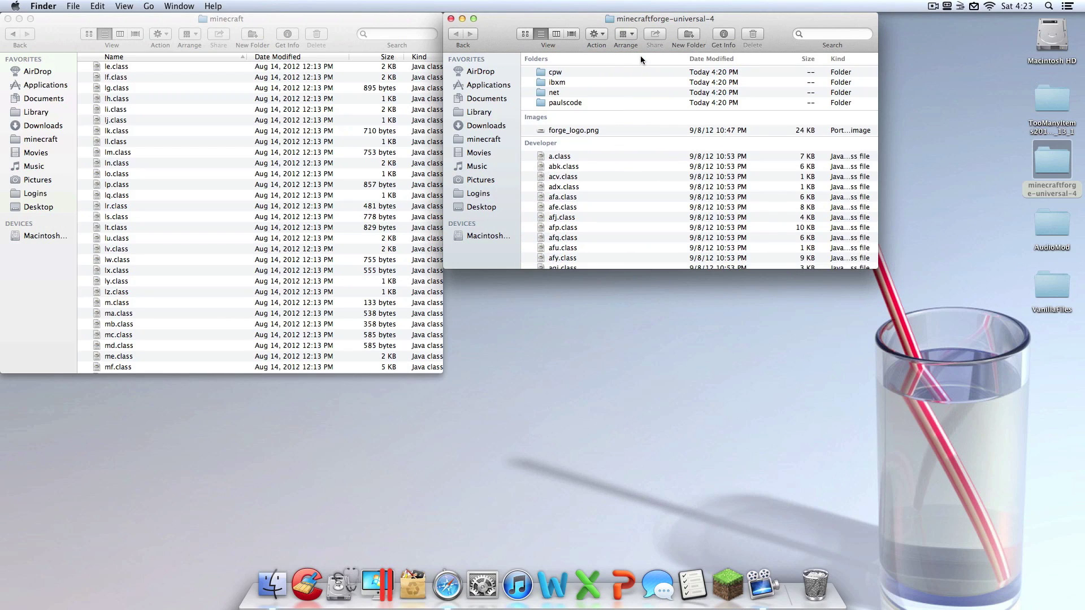
right_click(501, 35)
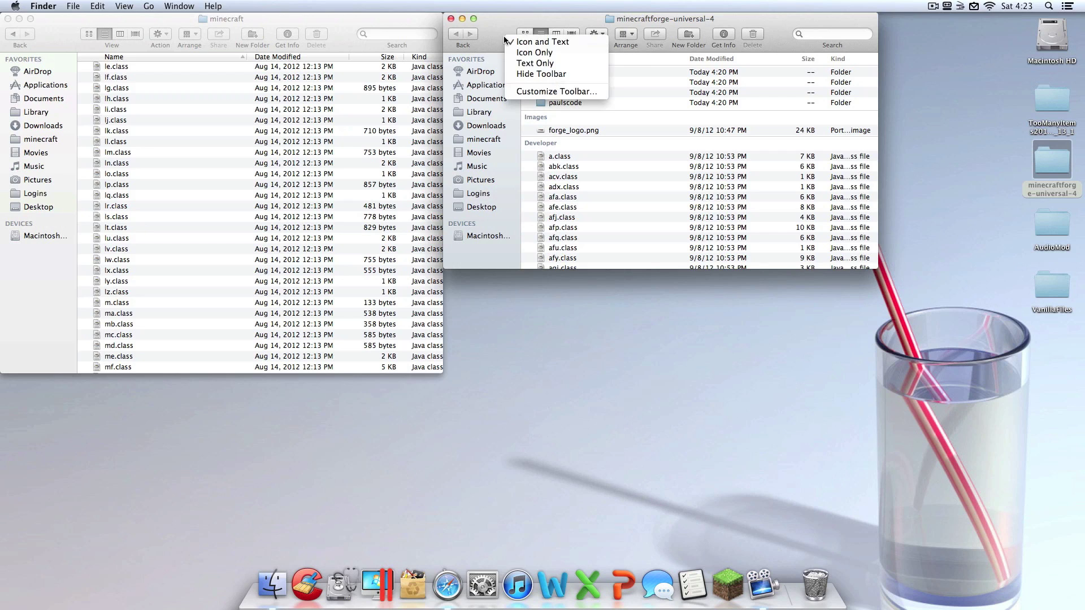
left_click(524, 18)
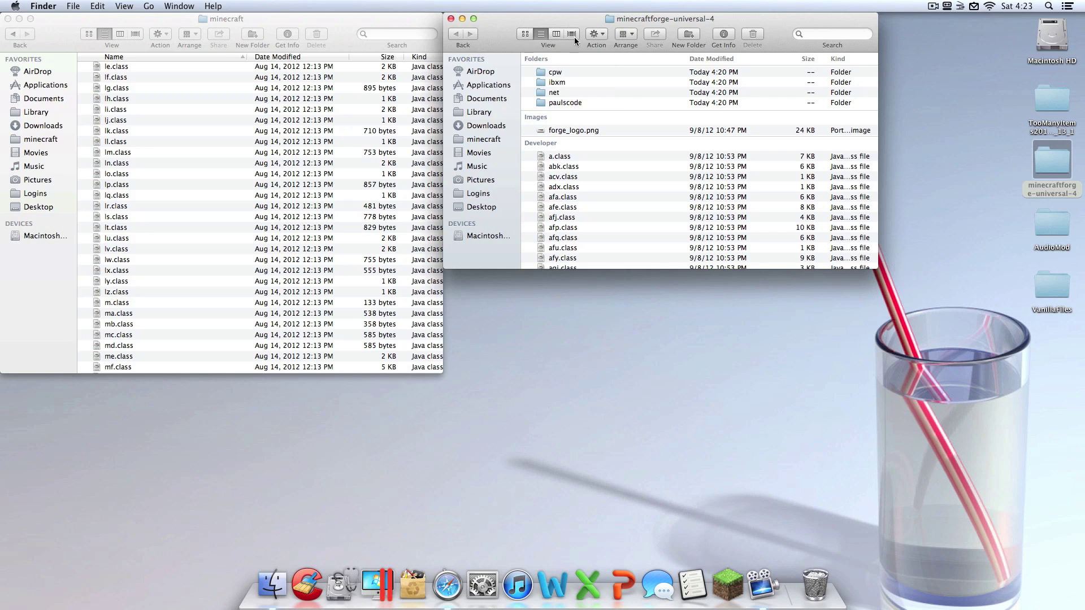
left_click(410, 21)
left_click(514, 16)
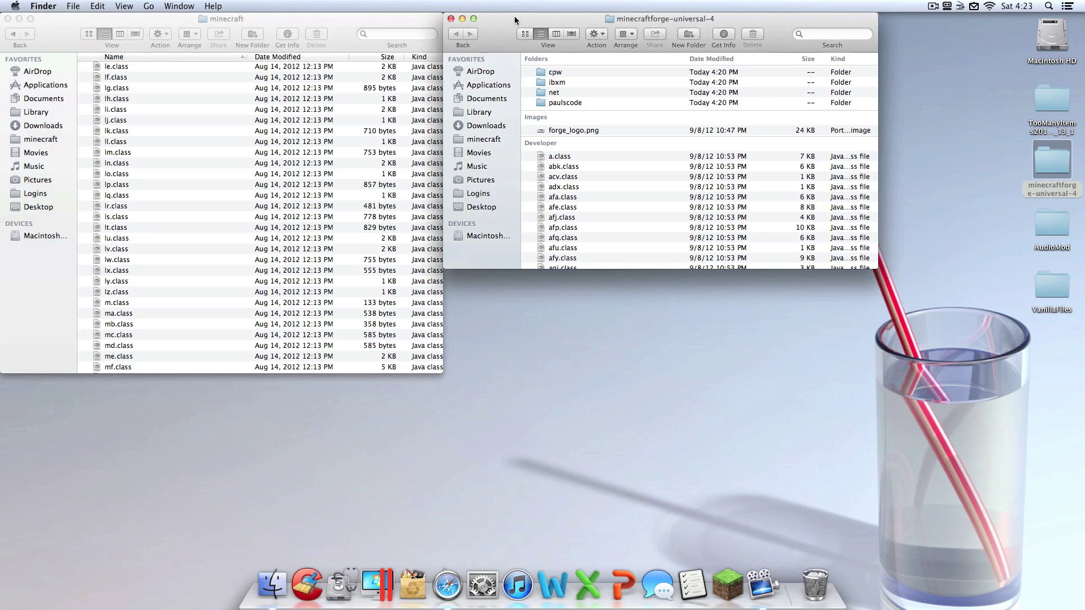
right_click(591, 165)
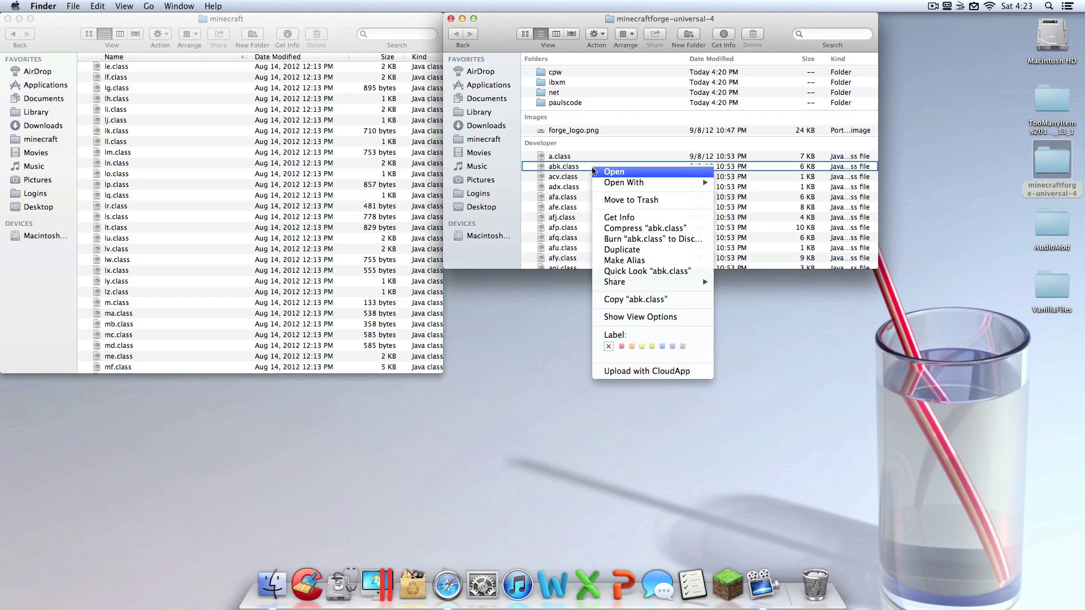
left_click(835, 371)
right_click(691, 247)
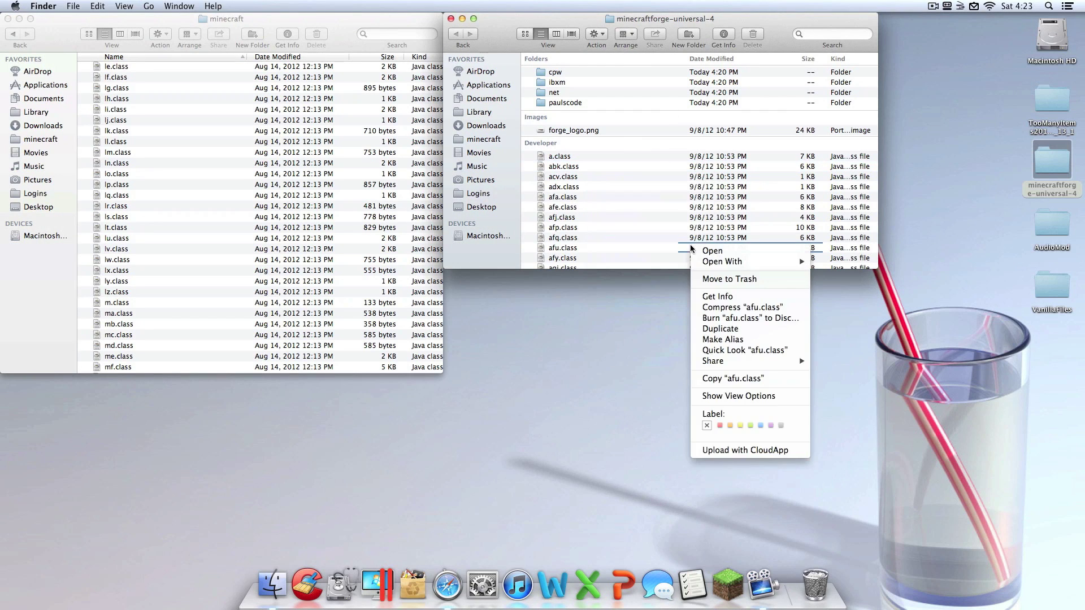
left_click(841, 347)
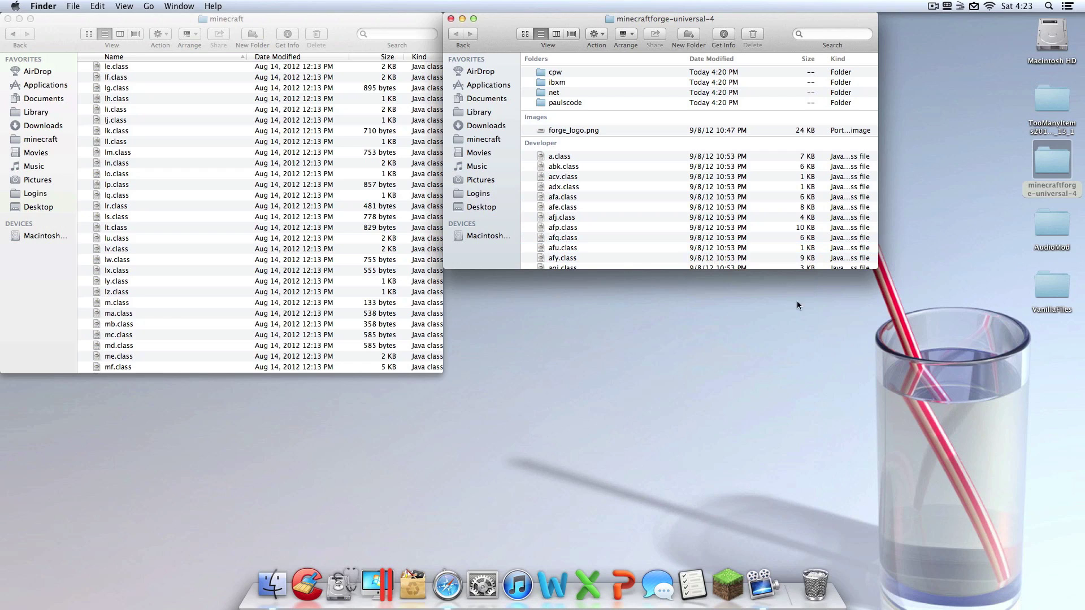
Move CREDITS-fml, LICENSE-fml, README-fml, MinecraftForge-Credits, MinecraftForge-License and both Paulscode license text files from the Forge folder to the Trash.
left_click(631, 36)
left_click(651, 70)
scroll(613, 89, "down", 20)
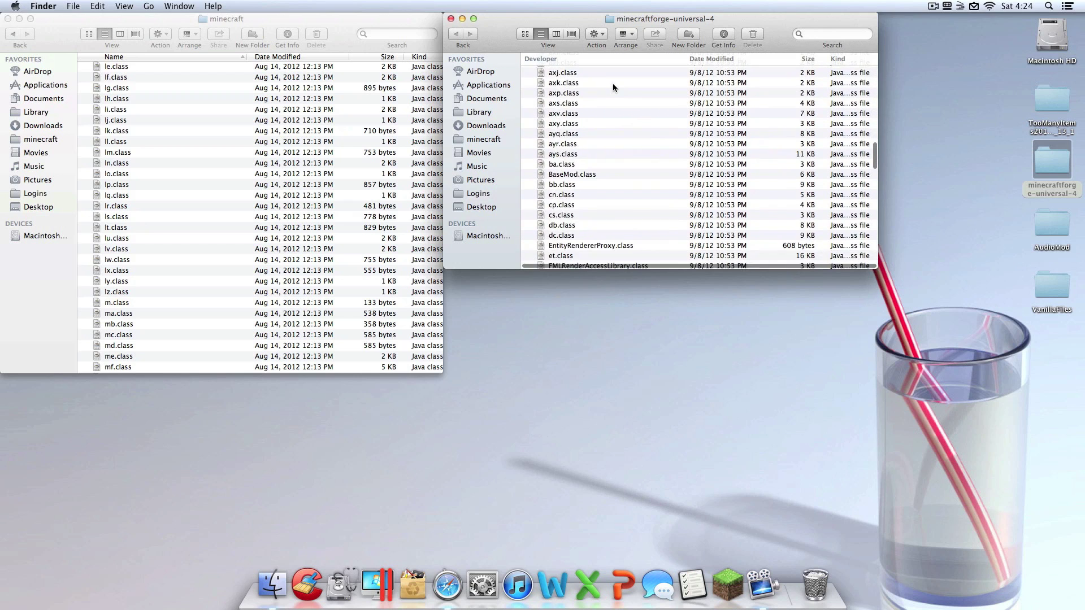
scroll(614, 88, "down", 10)
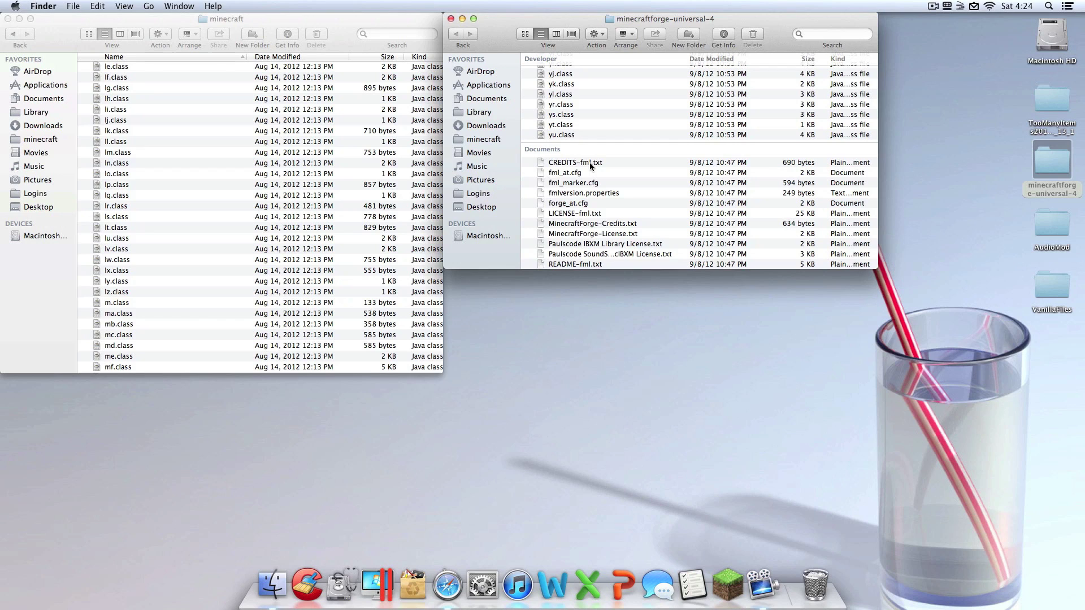
key("super")
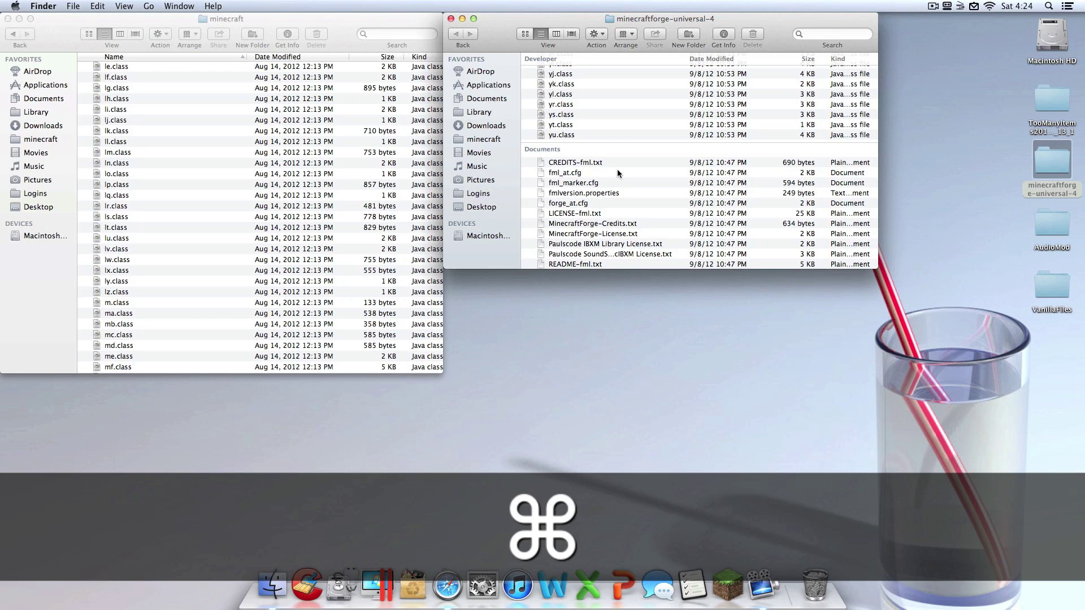
key("super")
left_click(597, 163, "super")
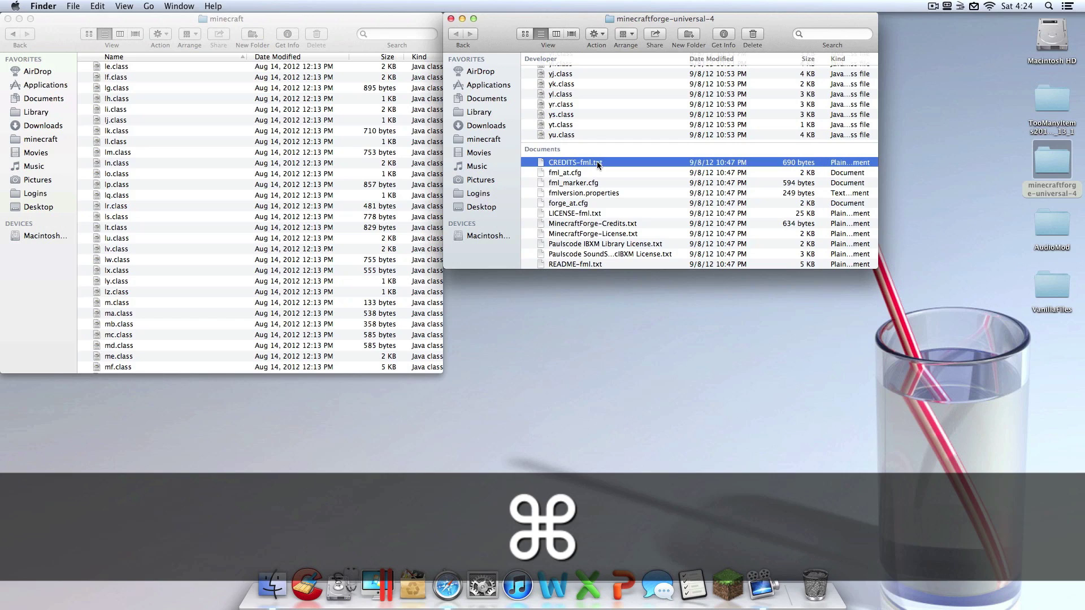
left_click(594, 216, "super")
left_click(616, 226, "super")
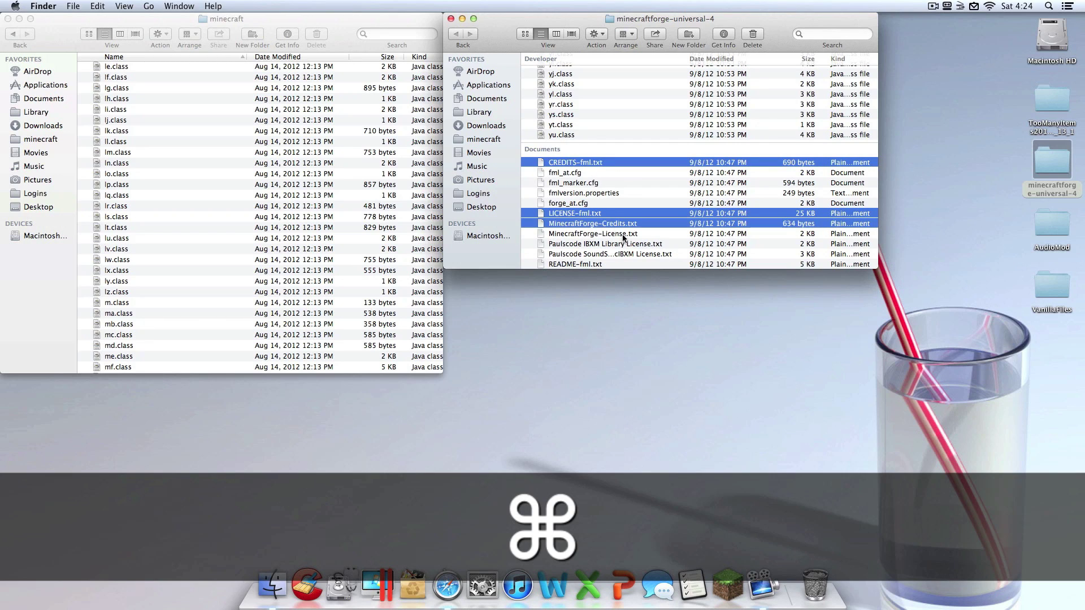
left_click(621, 235, "super")
left_click(635, 246, "super")
left_click(636, 253, "super")
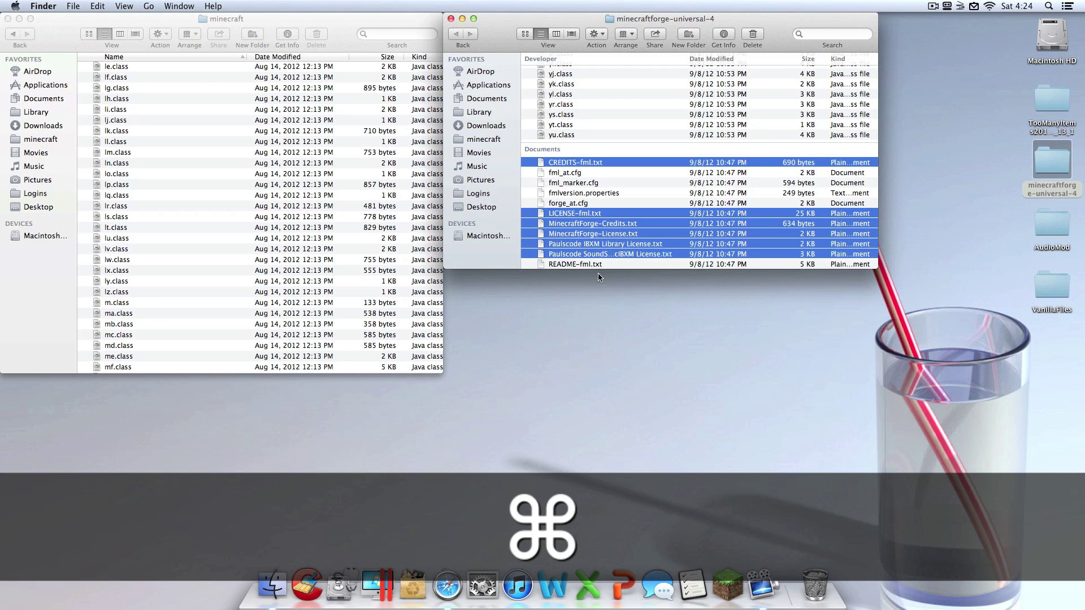
left_click(593, 264, "super")
left_click_drag(568, 238, 807, 546)
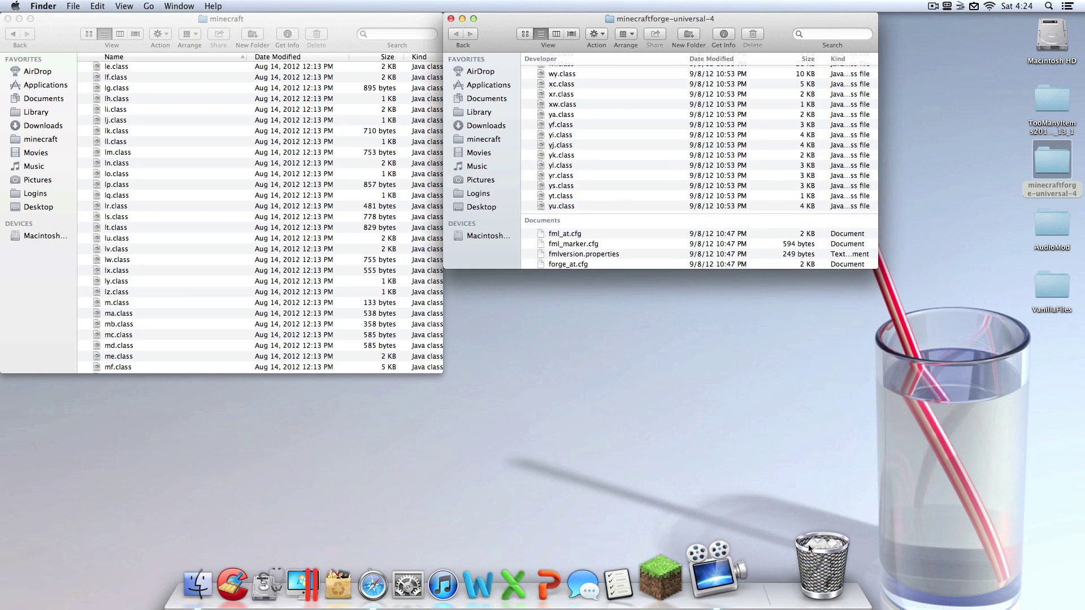
Empty the Trash to permanently remove the discarded META-INF folder and Forge text files.
right_click(807, 546)
left_click(838, 510)
key("Return")
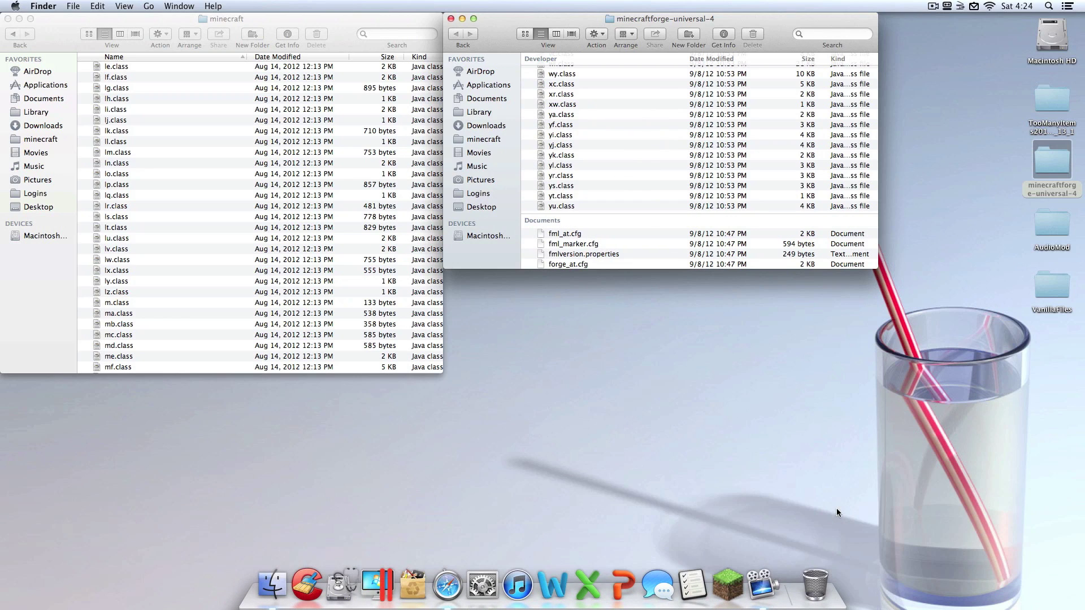
left_click(837, 510)
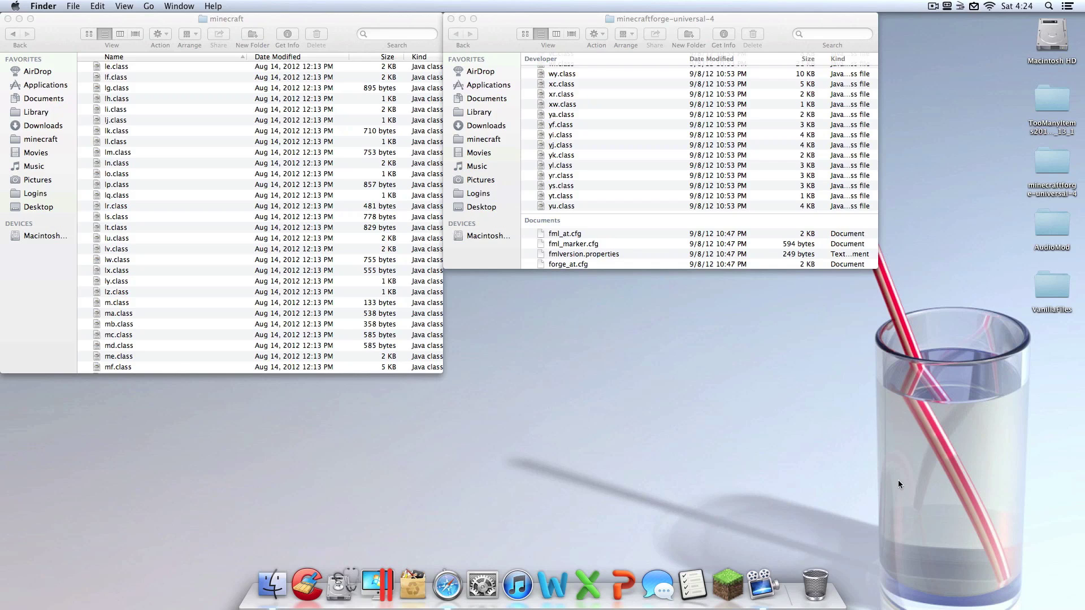
Select the paulscode folder in minecraftforge-universal-4 and locate the folder of the same name in the extracted minecraft folder.
left_click(804, 15)
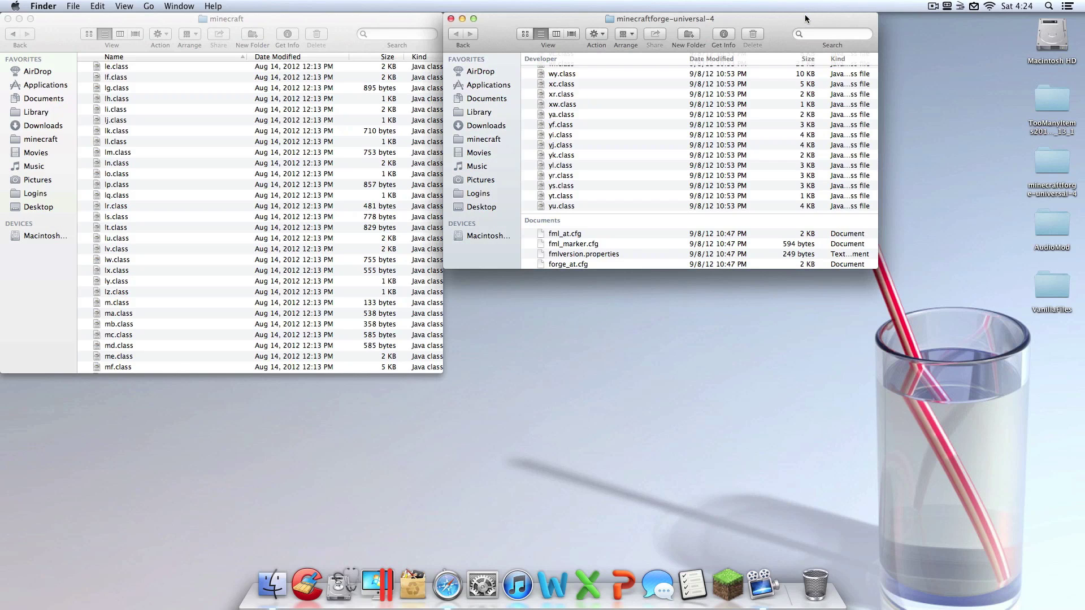
scroll(718, 160, "up", 15)
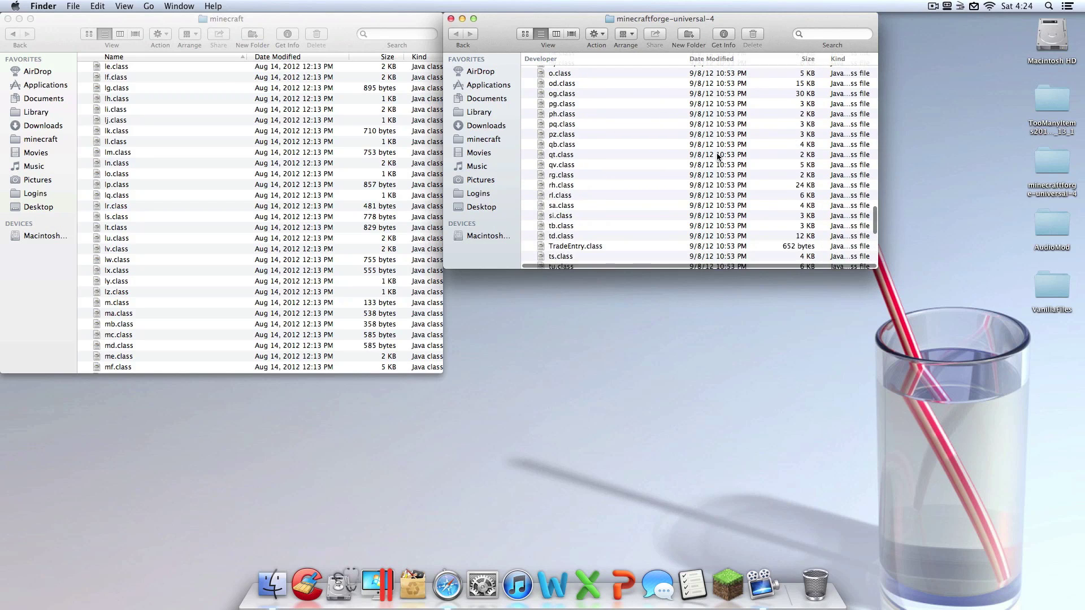
scroll(718, 160, "up", 15)
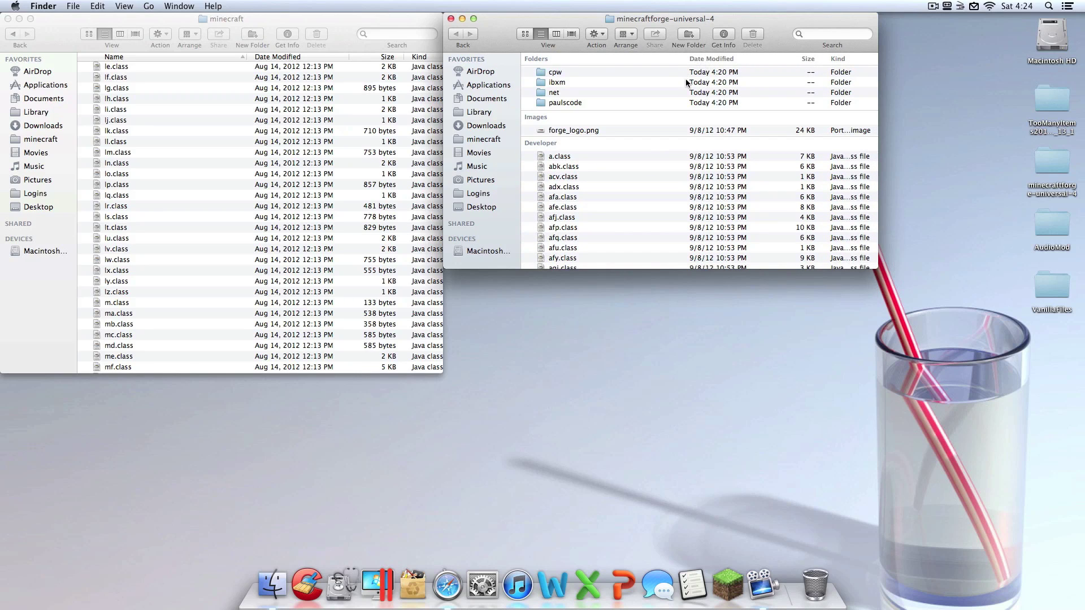
left_click(645, 102)
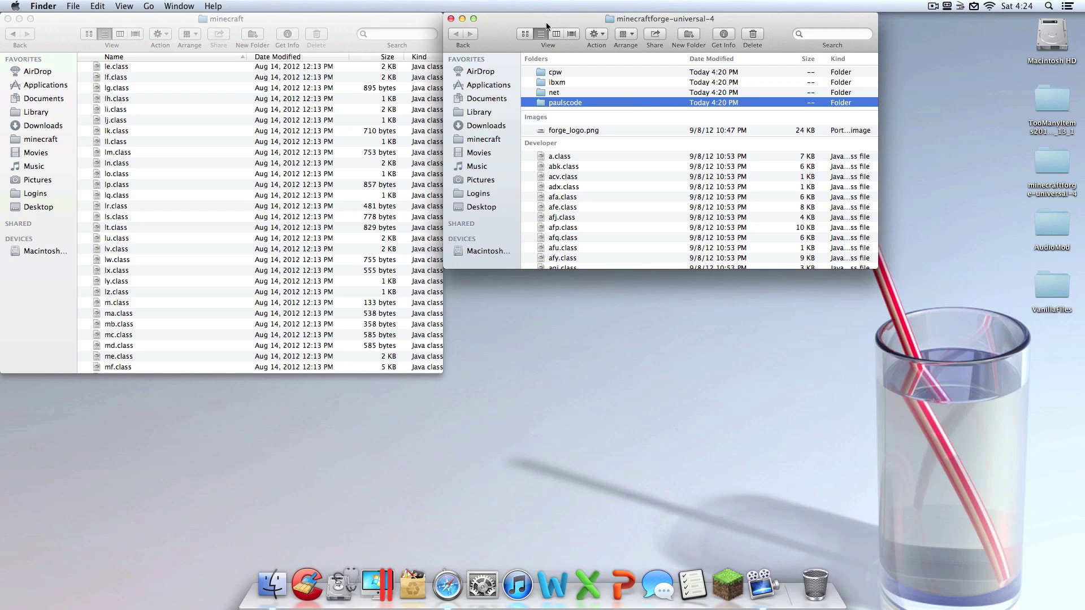
left_click(205, 152)
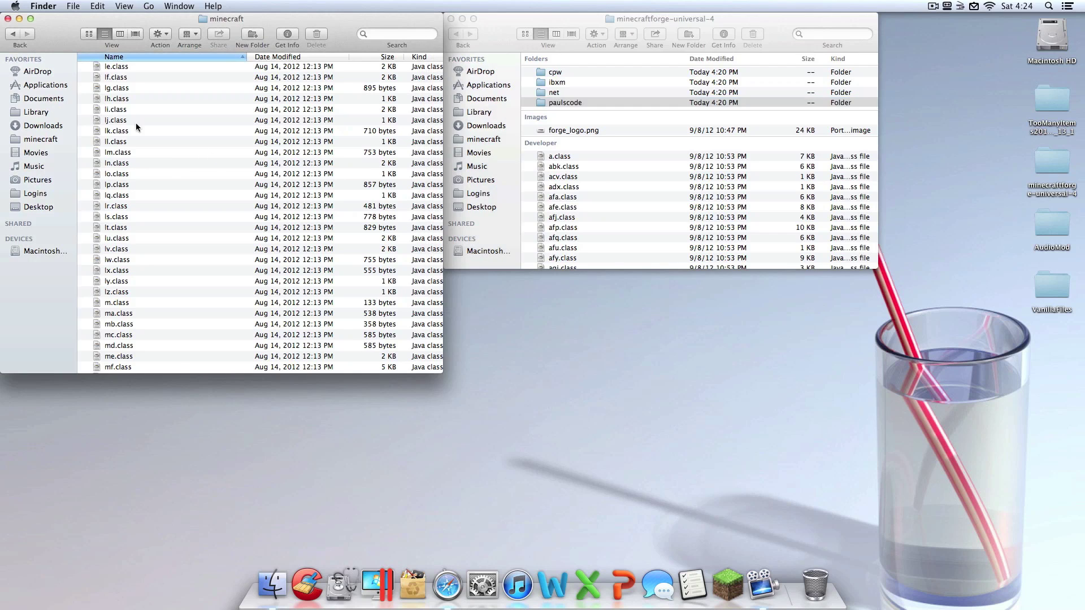
key("super+v")
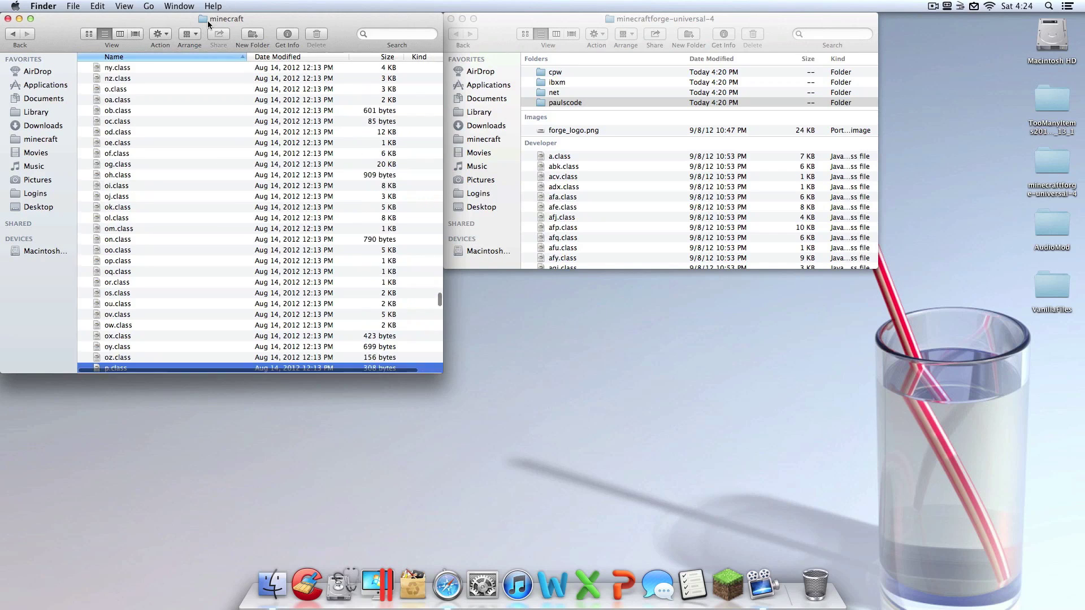
scroll(263, 177, "down", 2)
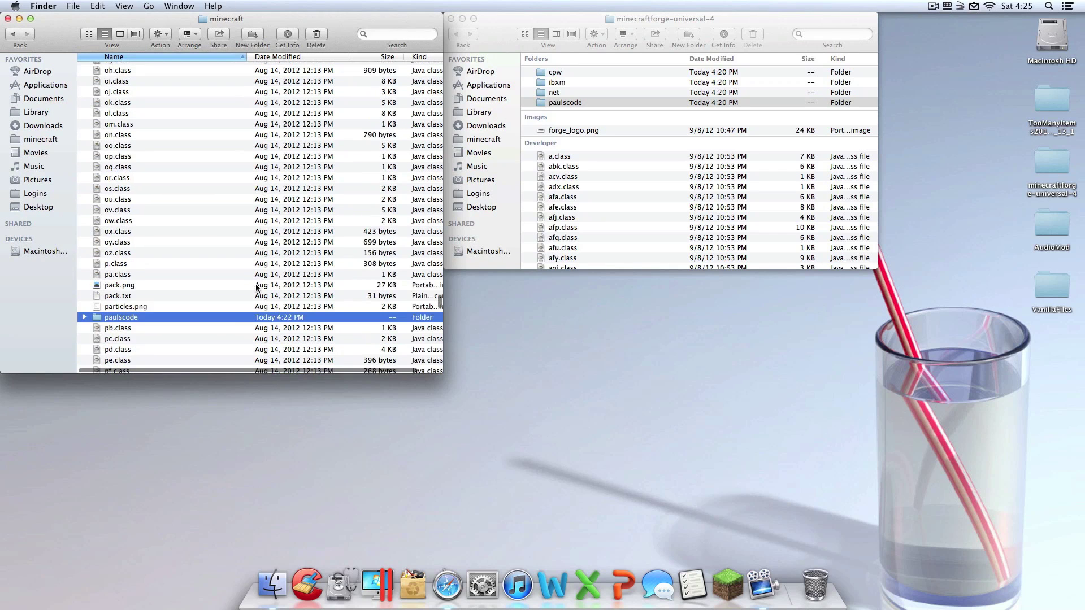
Open the codecs folder under paulscode/sound in the extracted minecraft folder.
double_click(184, 318)
double_click(117, 67)
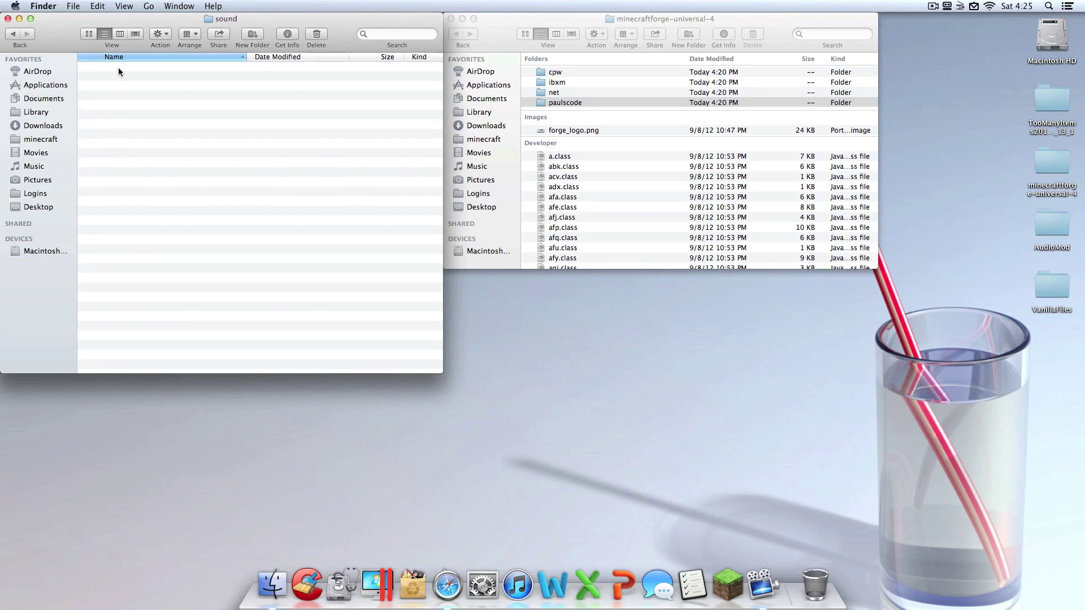
double_click(121, 77)
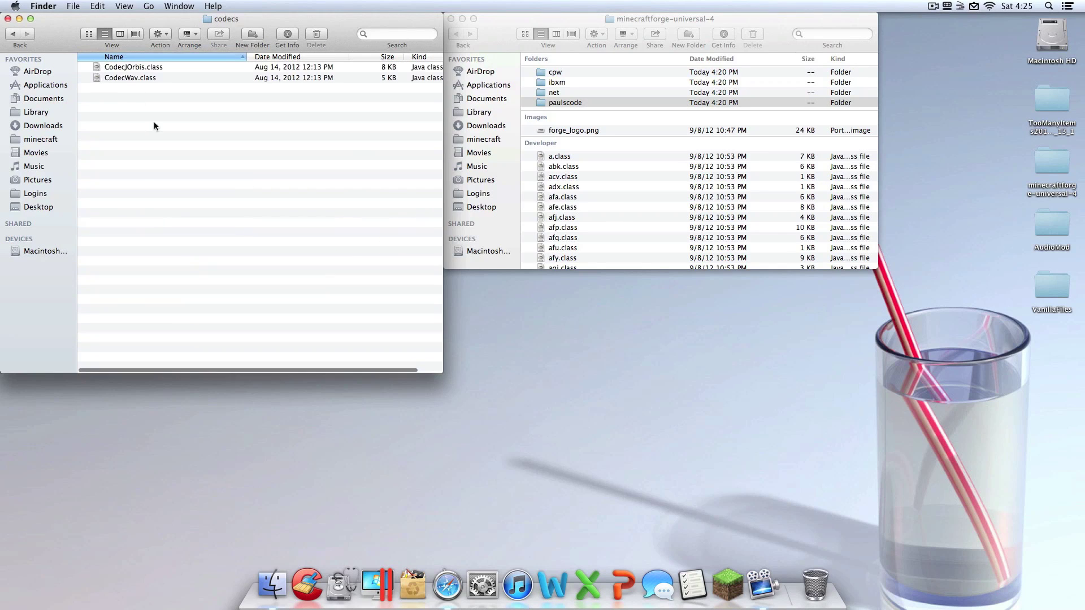
left_click(1059, 324)
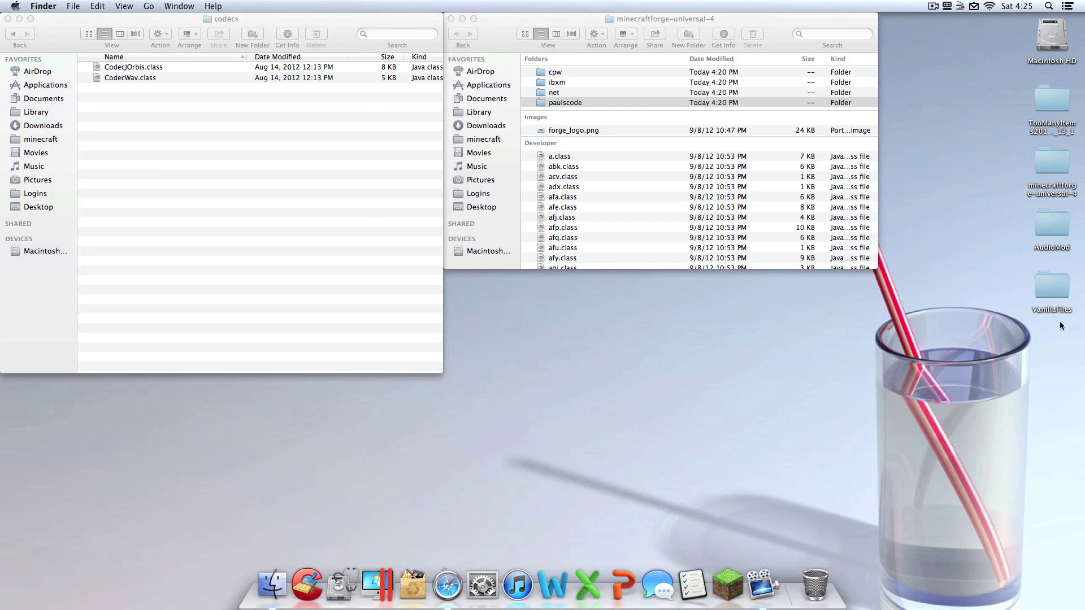
Open the AudioMod folder from the desktop, place its window below the Forge window, and open its paulscode/sound/codecs folder.
double_click(1042, 221)
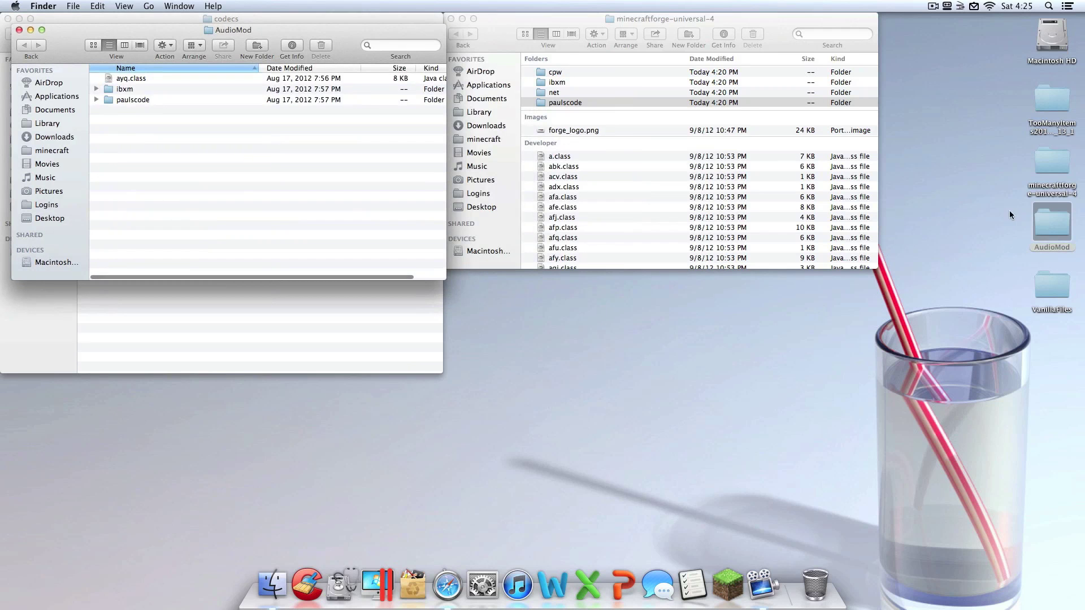
left_click_drag(368, 33, 843, 273)
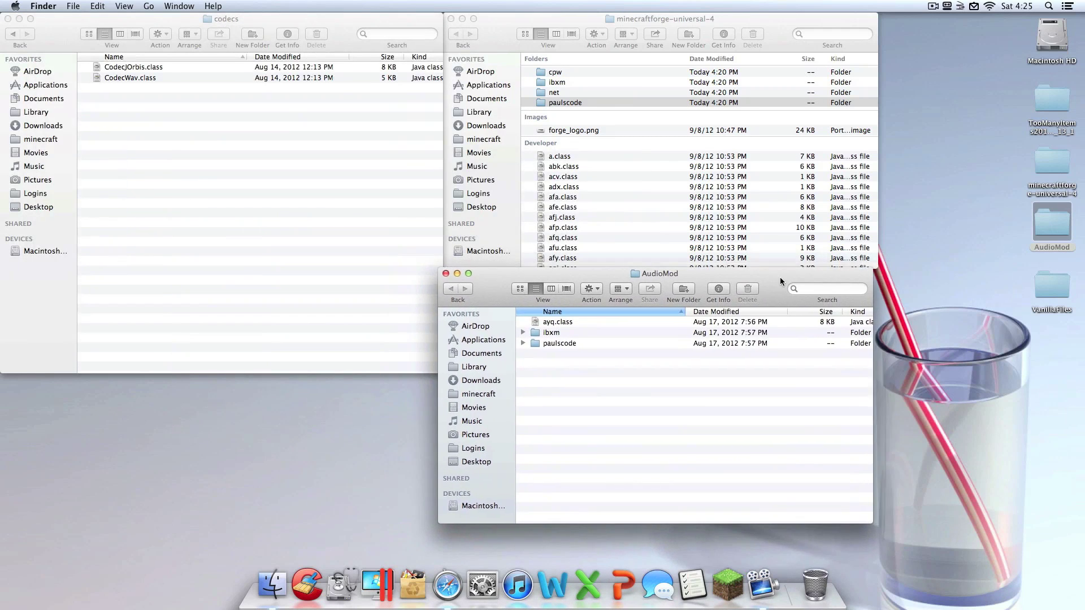
left_click_drag(781, 281, 783, 281)
double_click(585, 345)
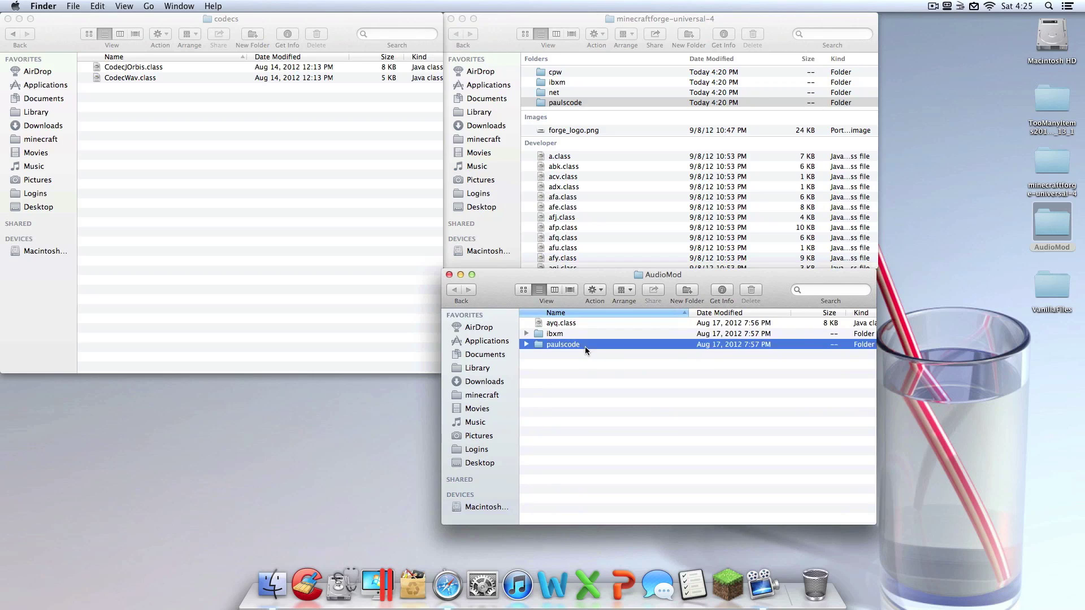
double_click(577, 325)
double_click(577, 325)
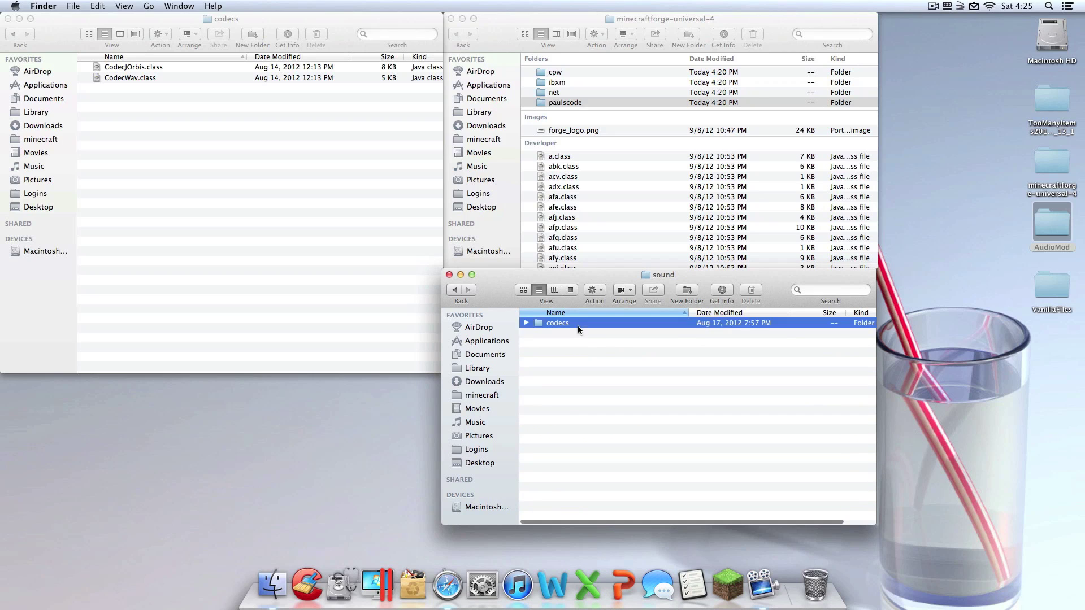
Copy CodecIBXM.class from AudioMod's codecs folder into the extracted minecraft's codecs folder and close the AudioMod window.
left_click(579, 325)
right_click(603, 327)
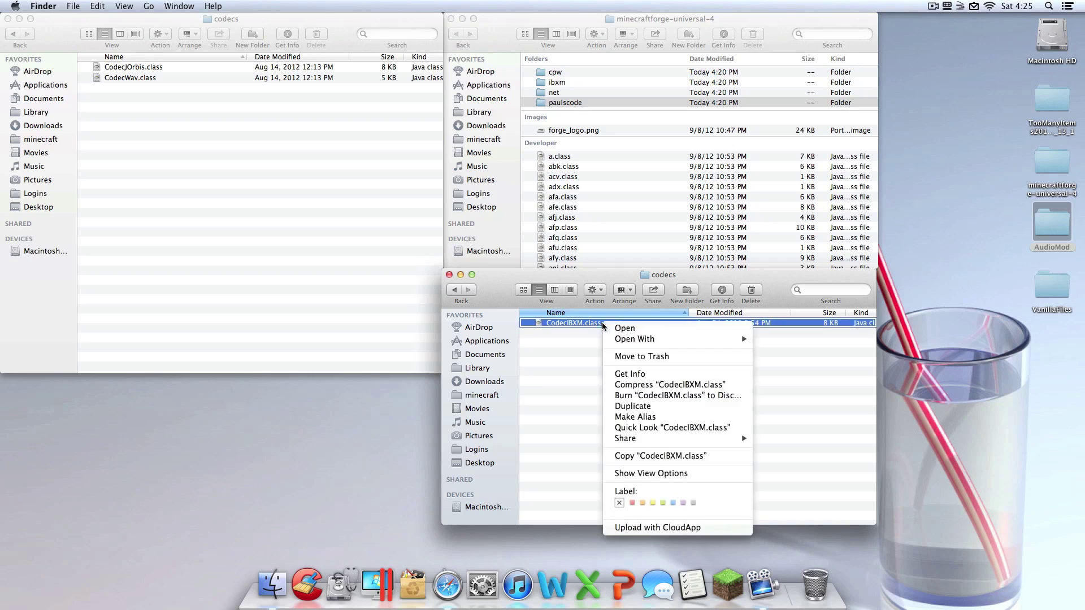
left_click(673, 455)
right_click(304, 162)
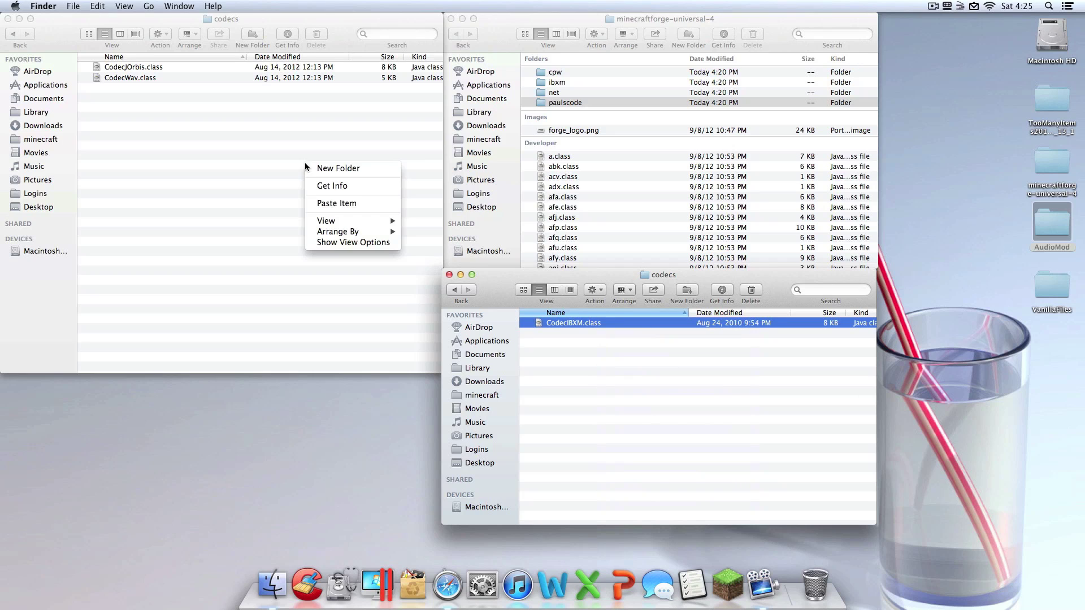
left_click(363, 203)
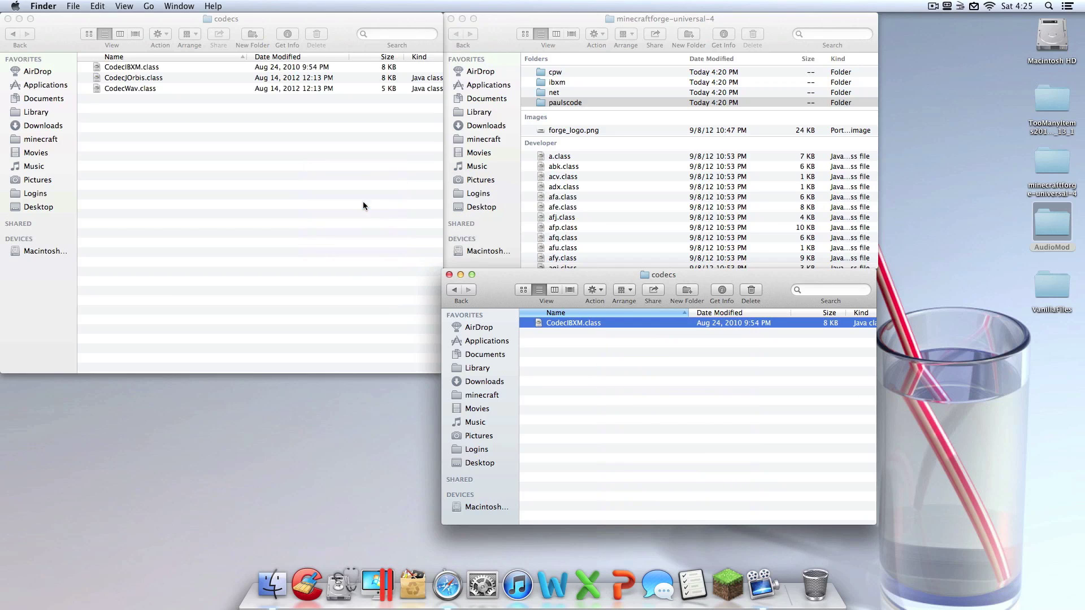
left_click(450, 275)
Move the paulscode folder from the extracted minecraft folder into minecraftforge-universal-4, replacing the older folder of that name.
left_click(13, 34)
left_click(12, 34)
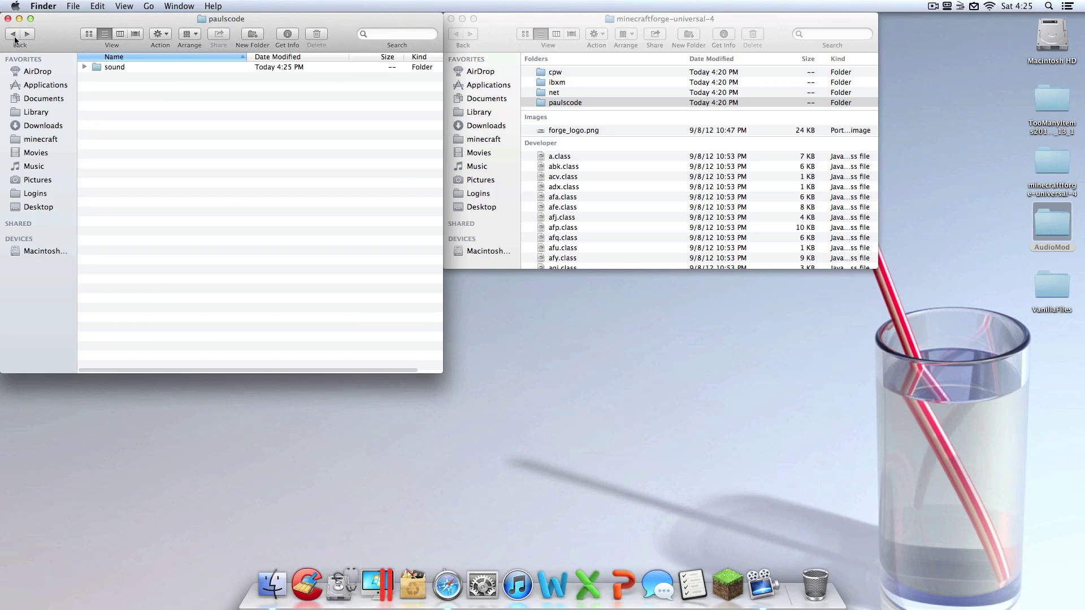
left_click(12, 34)
left_click(186, 317)
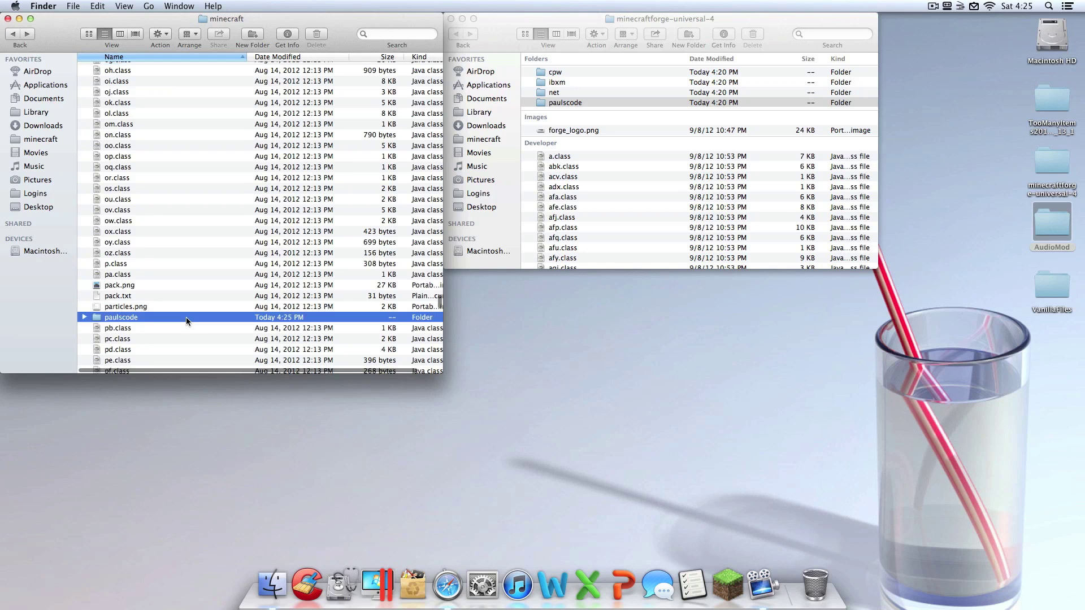
key("super")
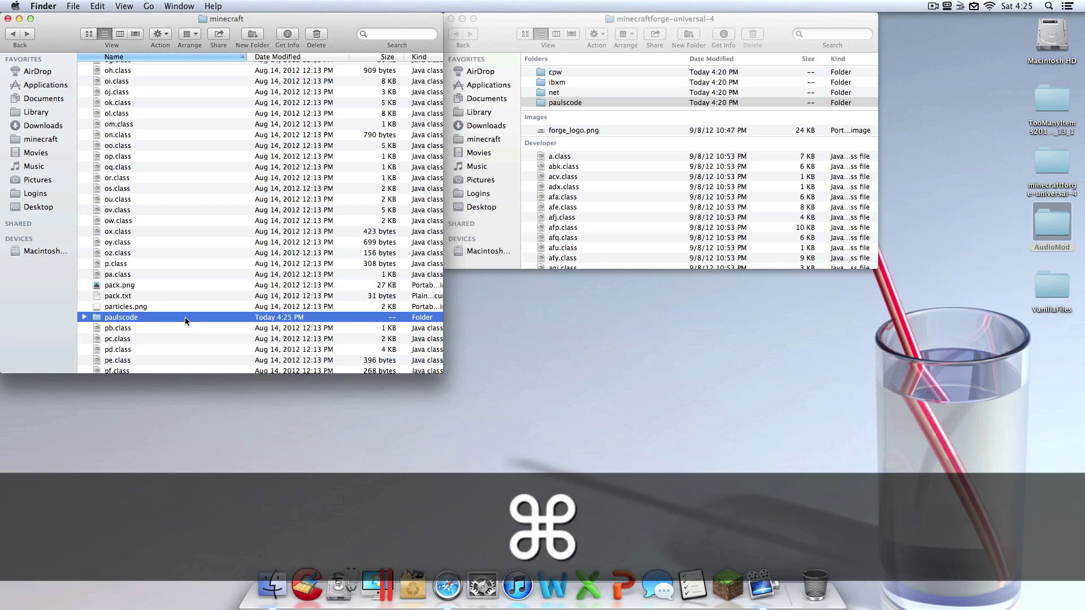
left_click_drag(161, 328, 667, 83)
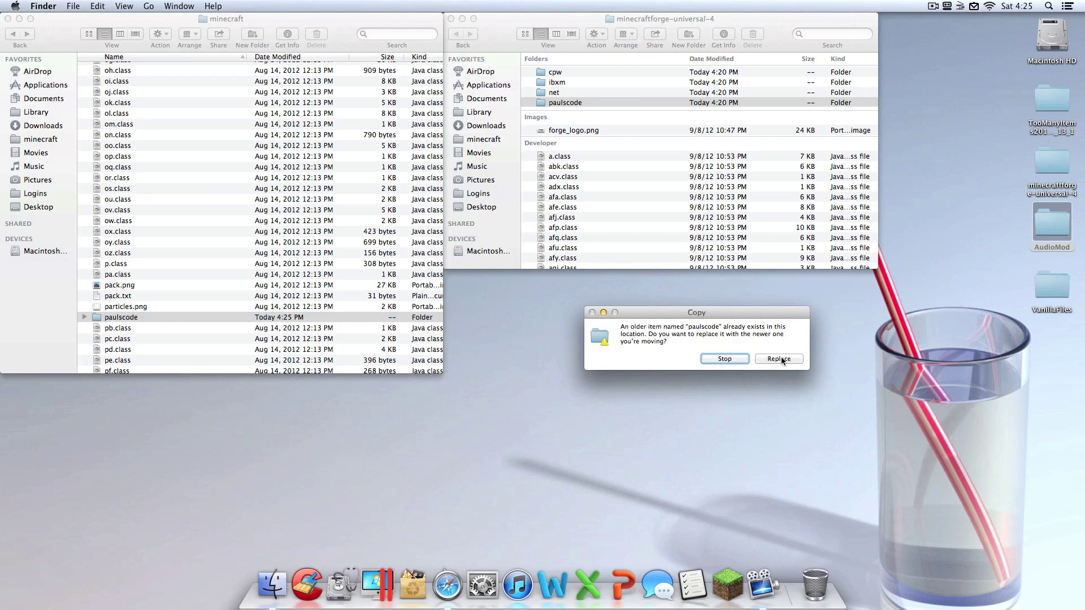
left_click(779, 359)
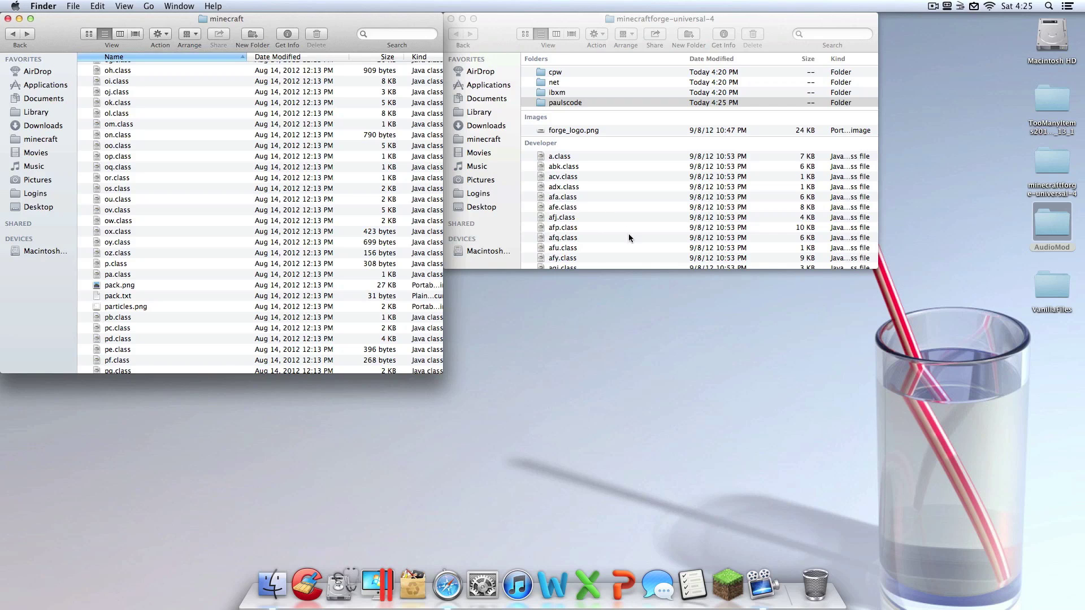
Copy all items from minecraftforge-universal-4 into the extracted minecraft folder, replacing every existing item of the same name.
left_click(641, 252)
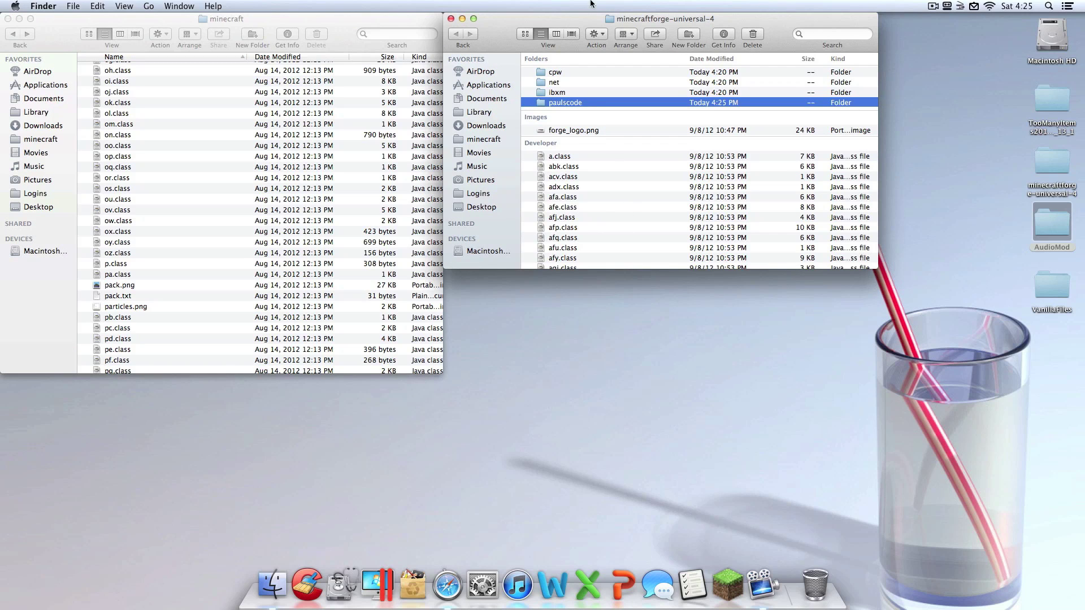
key("super+a")
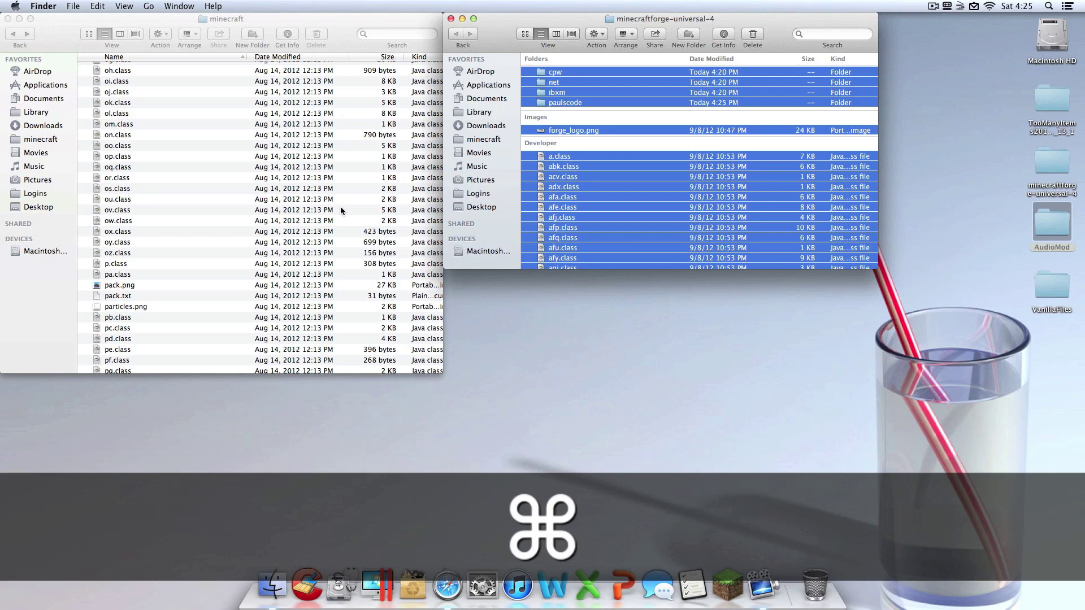
key("super+c")
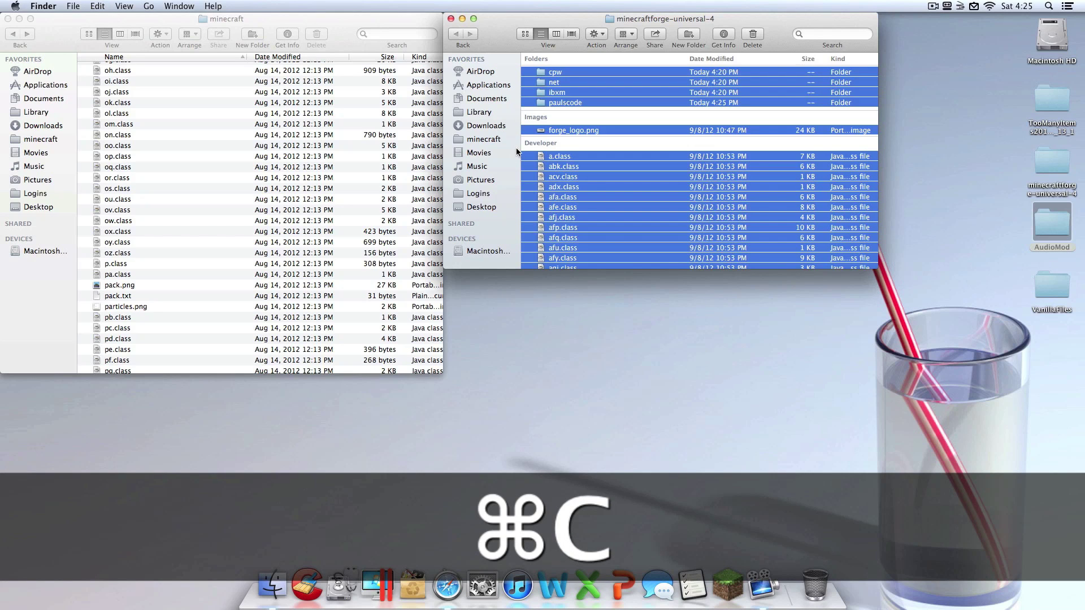
scroll(531, 158, "down", 10)
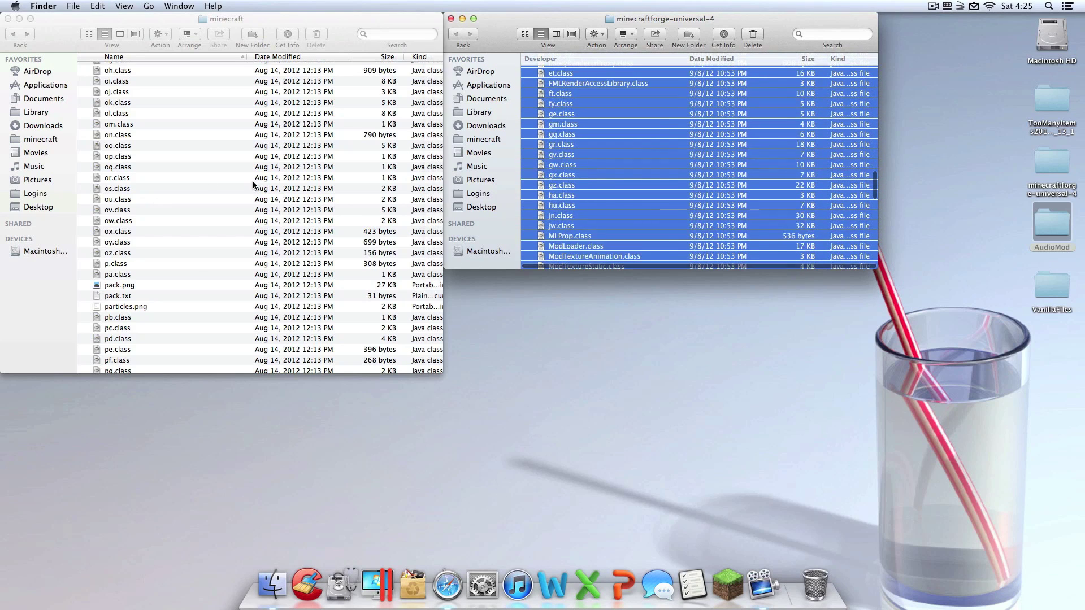
left_click(185, 215)
key("super+v")
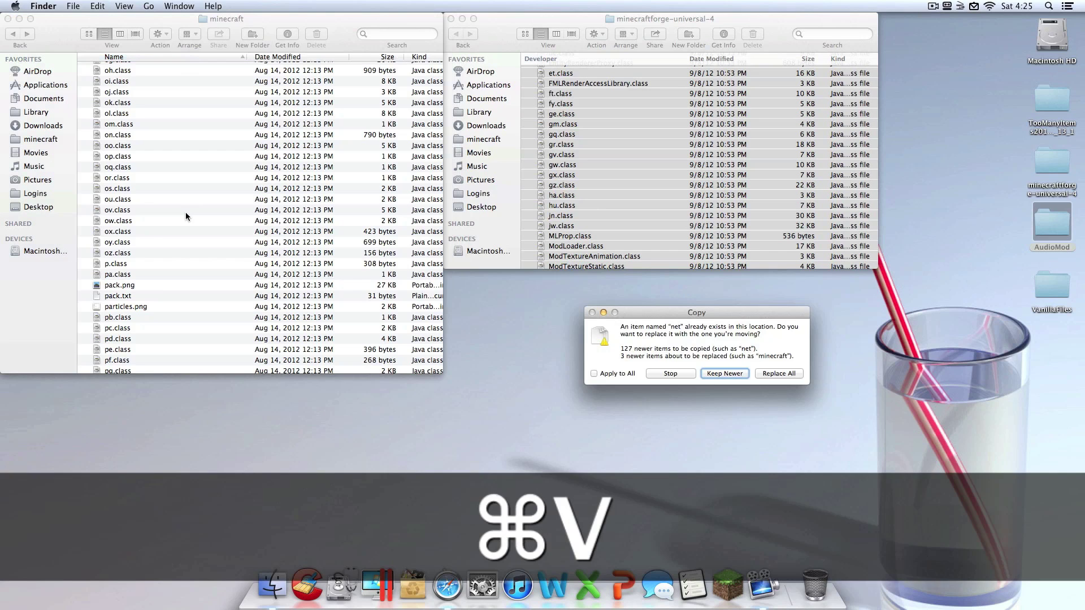
left_click(619, 374)
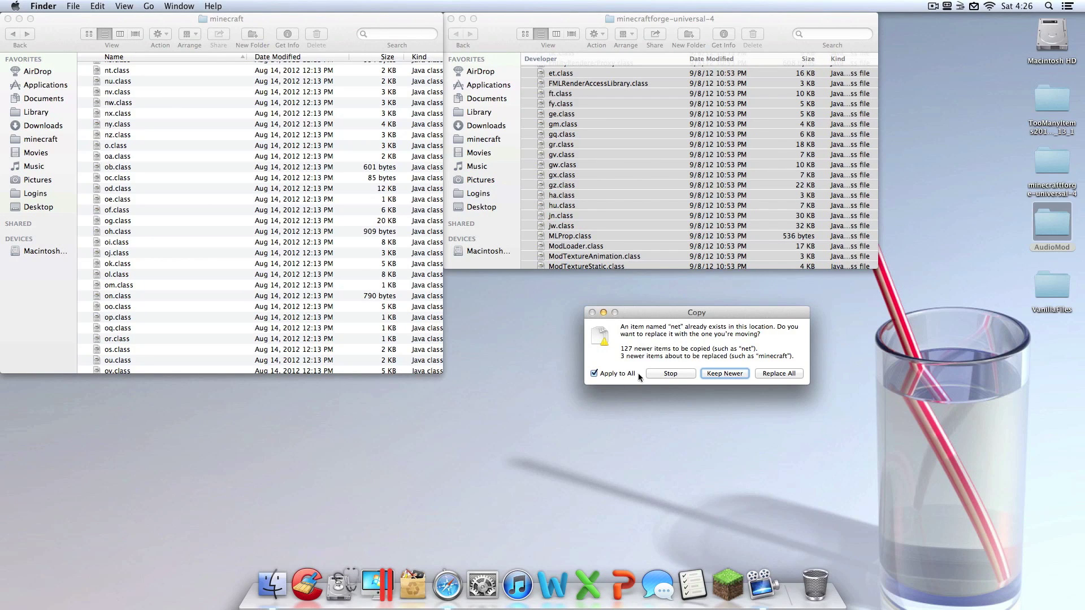
left_click(782, 374)
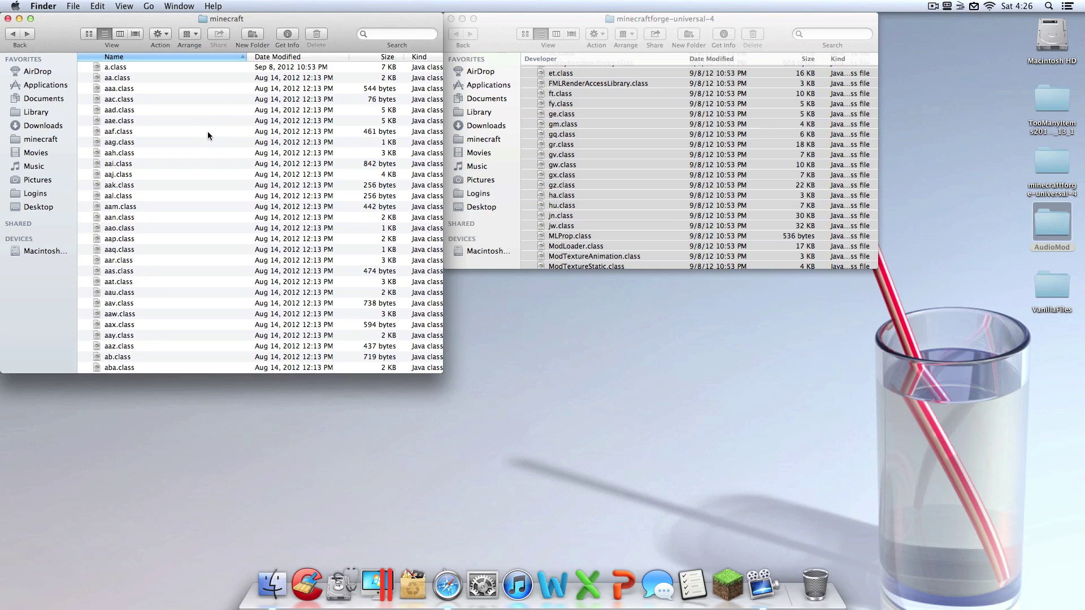
Rename the extracted minecraft folder in bin to minecraft.jar, accepting the added extension, and close its info window.
left_click(13, 34)
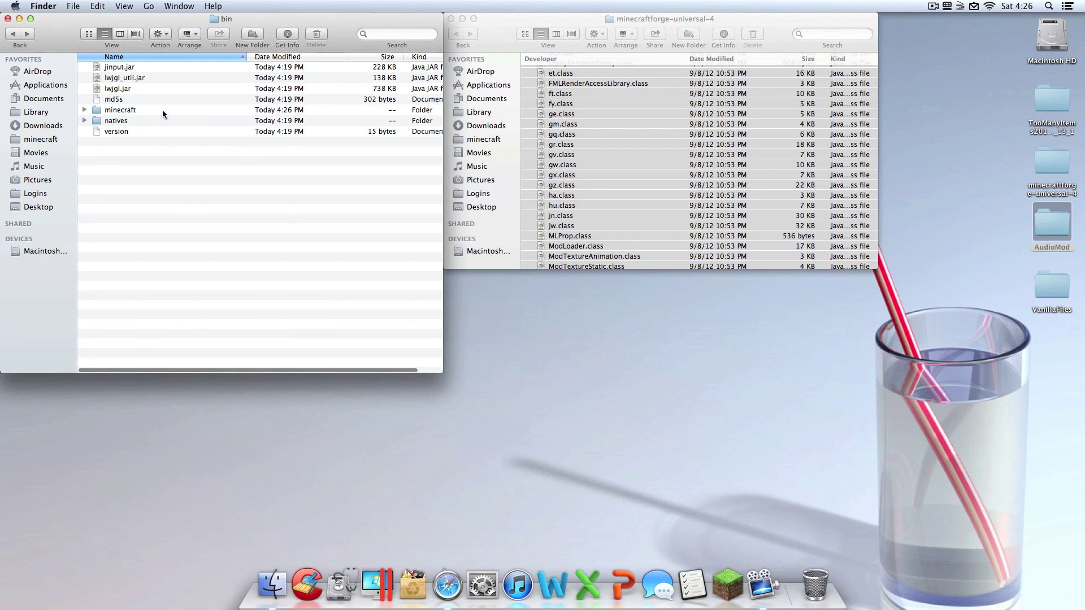
right_click(162, 110)
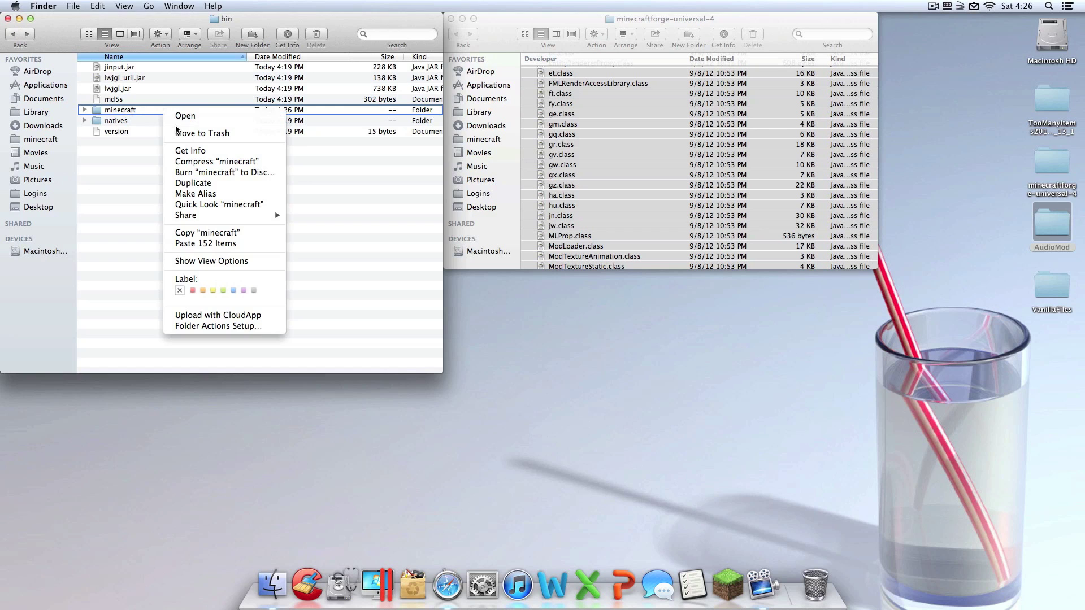
left_click(202, 151)
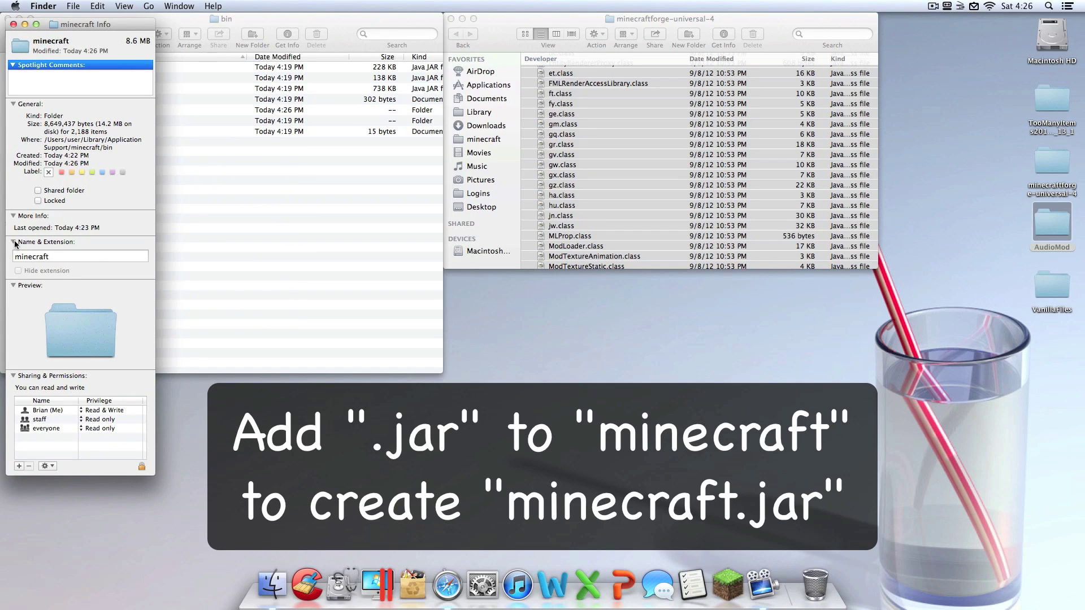
left_click(16, 244)
left_click(19, 246)
left_click(77, 254)
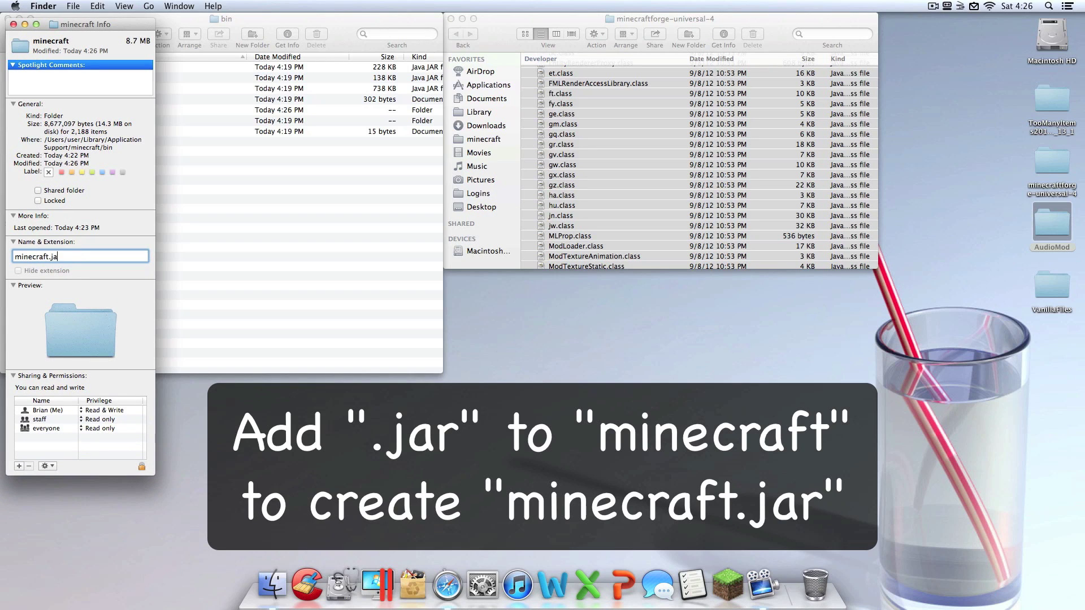
key("Return")
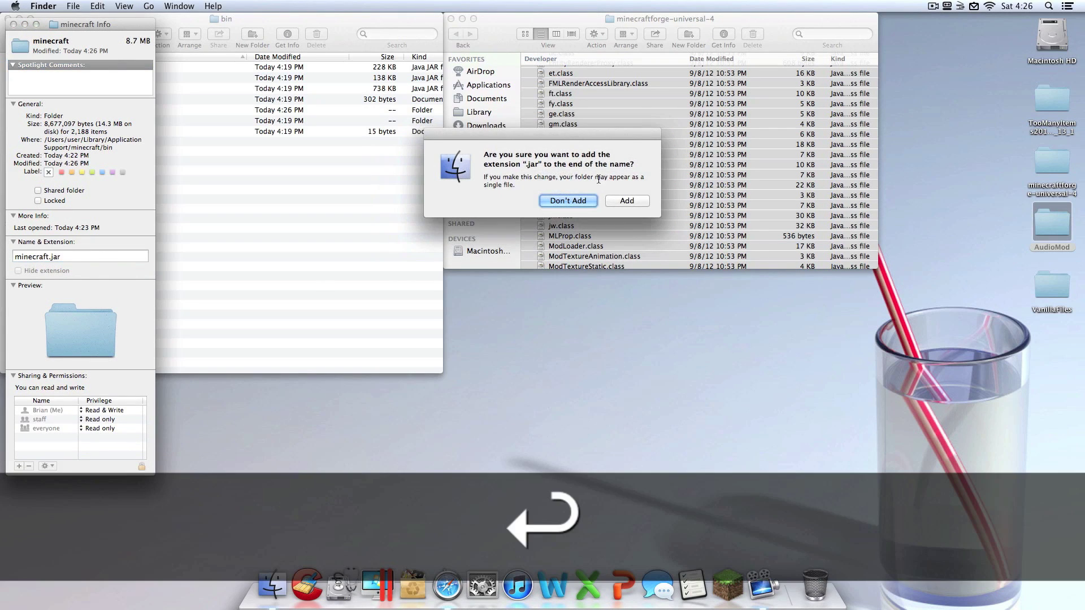
left_click(627, 201)
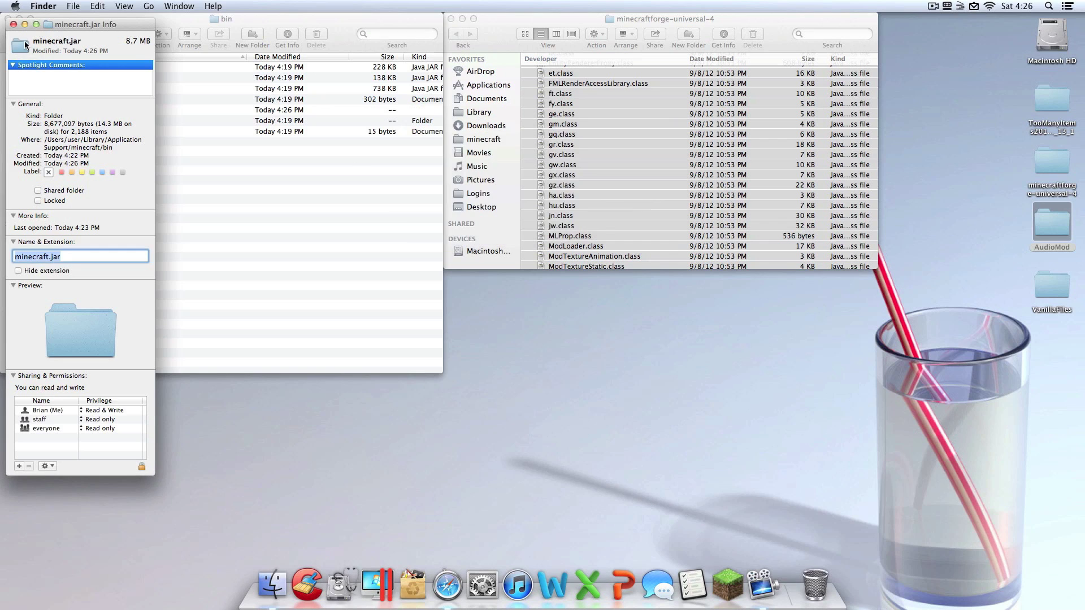
left_click(13, 24)
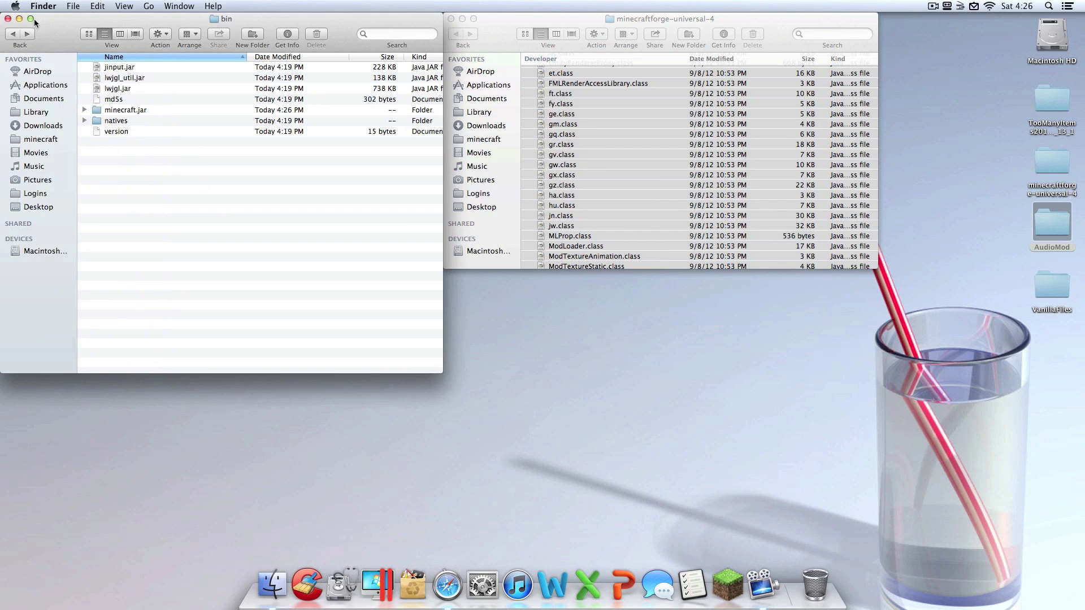
Create a new folder named mods in the main minecraft folder that contains bin.
left_click(12, 34)
right_click(156, 230)
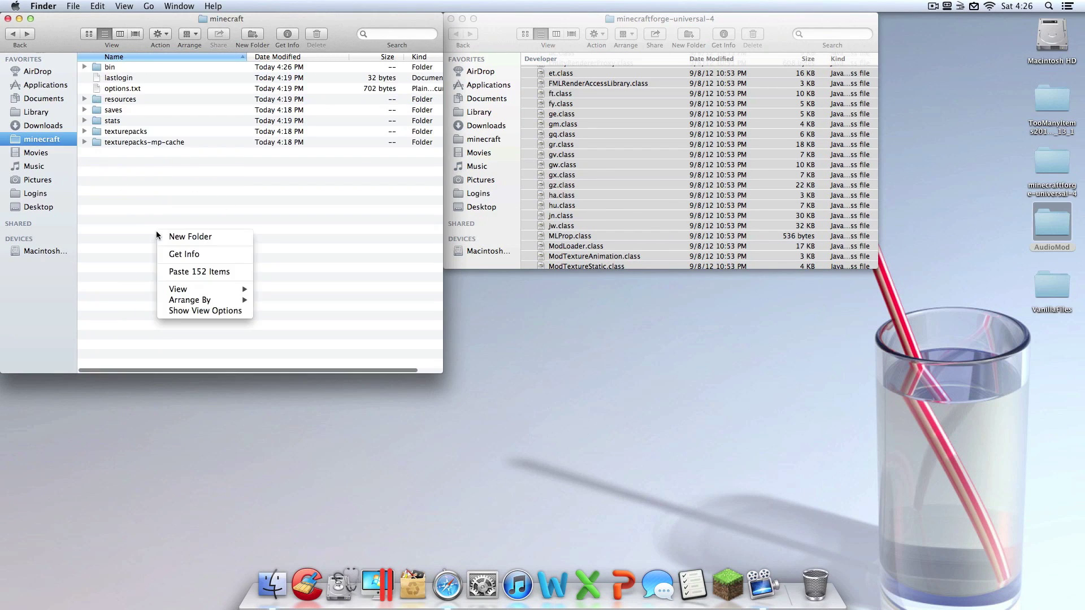
left_click(144, 221)
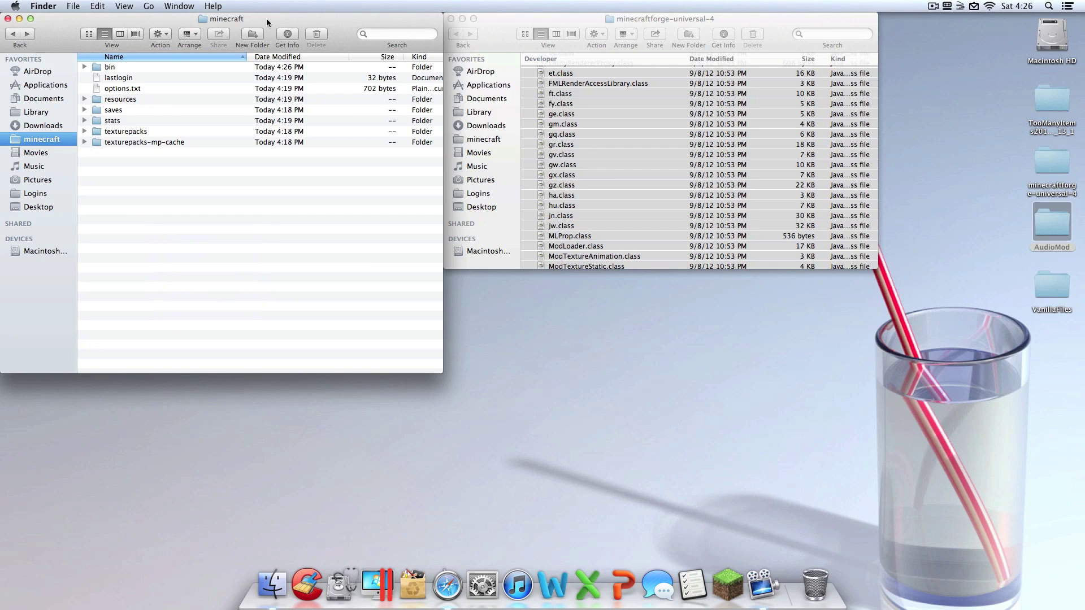
right_click(218, 191)
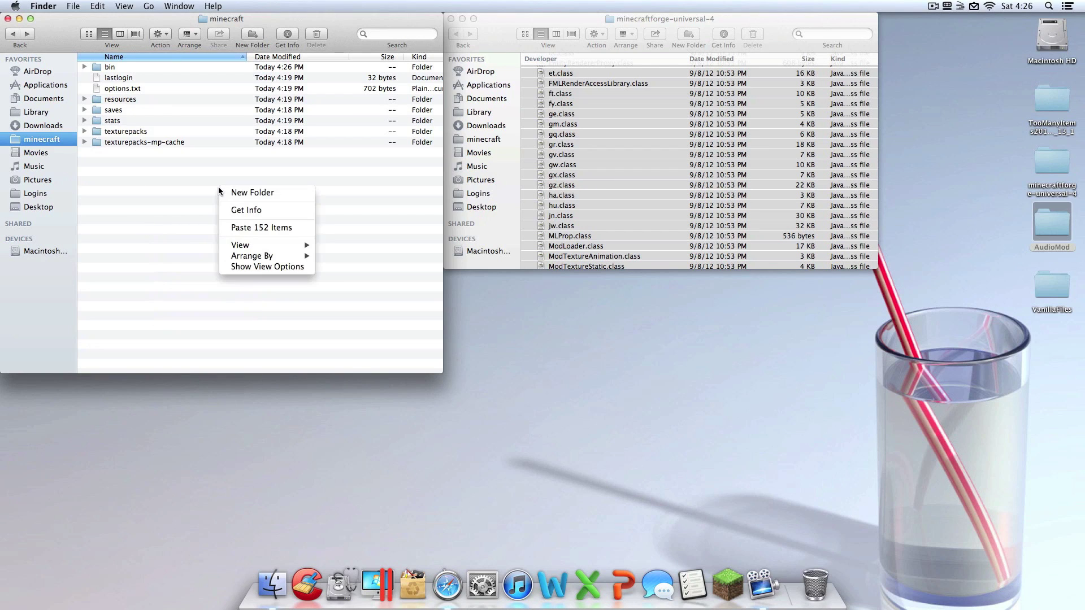
left_click(244, 193)
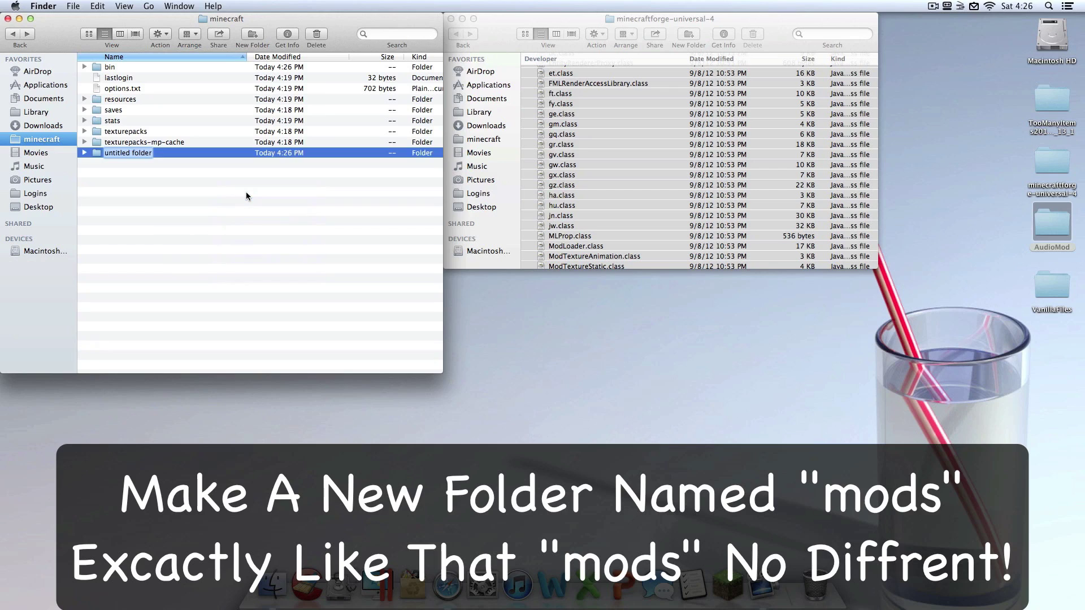
type("mods")
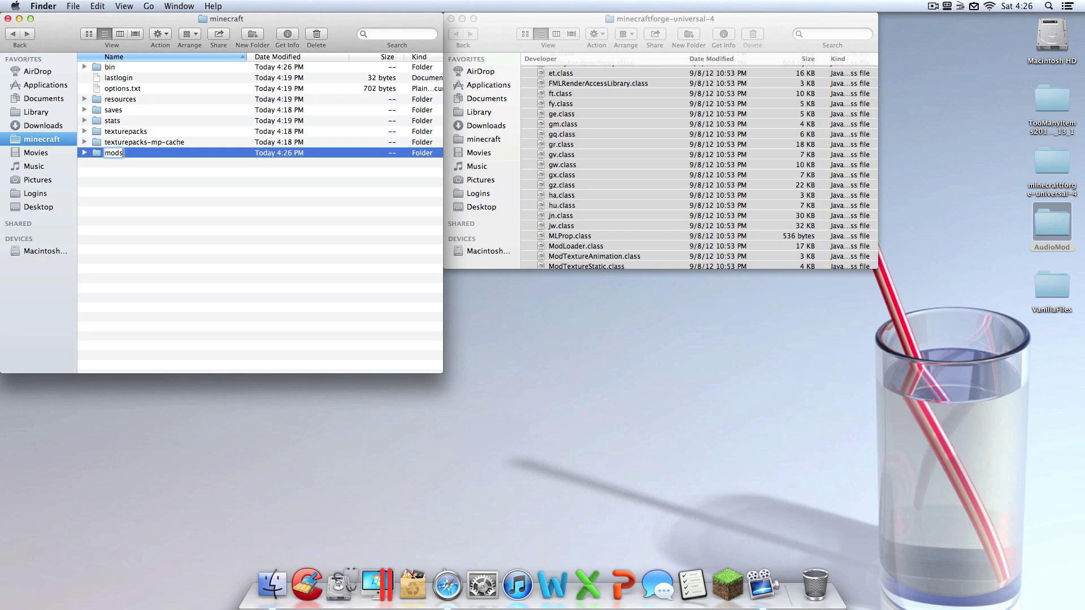
left_click(195, 180)
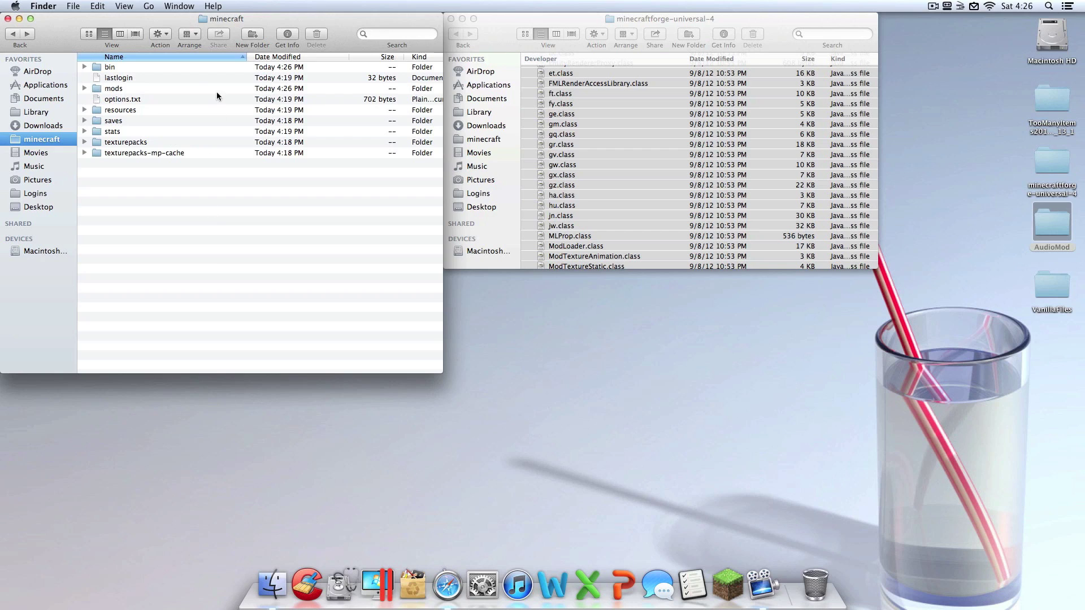
Open the empty mods folder, close the minecraftforge-universal-4 window, and open the VanillaFiles folder beside mods.
left_click(181, 89)
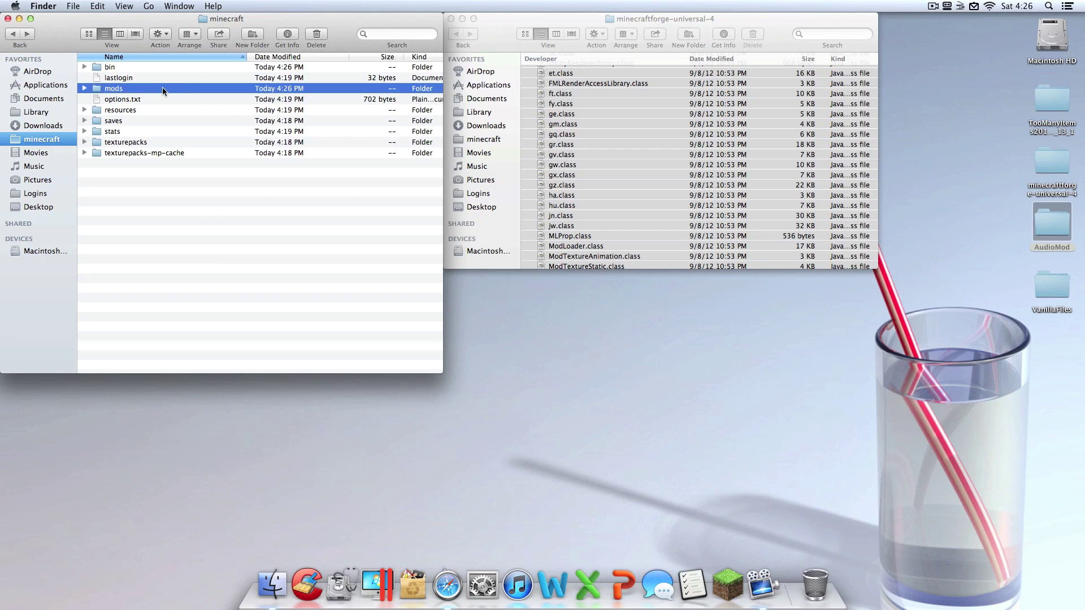
double_click(162, 88)
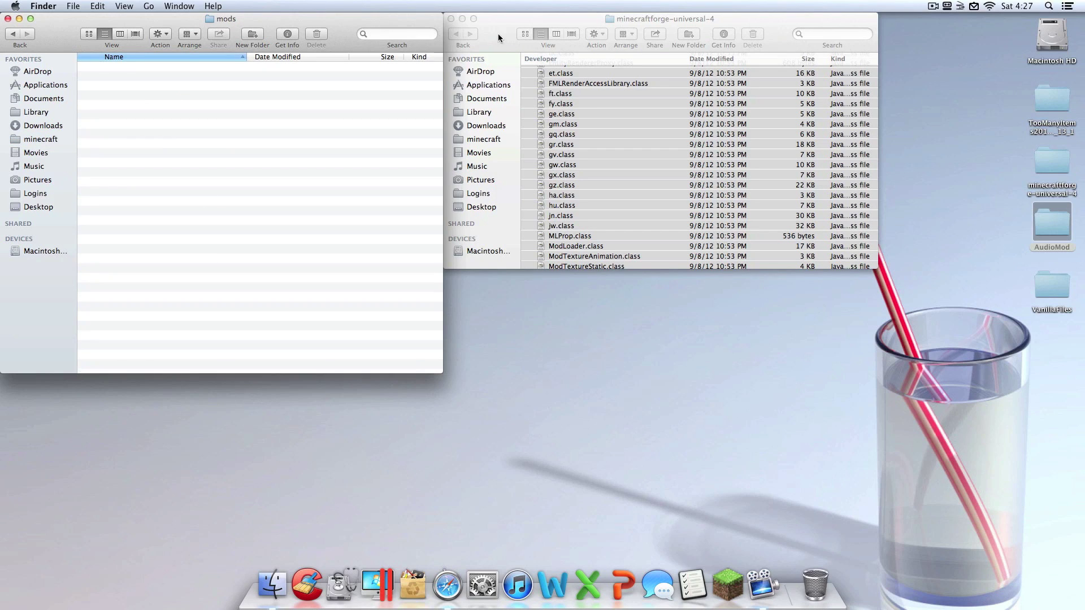
left_click(452, 19)
left_click(853, 328)
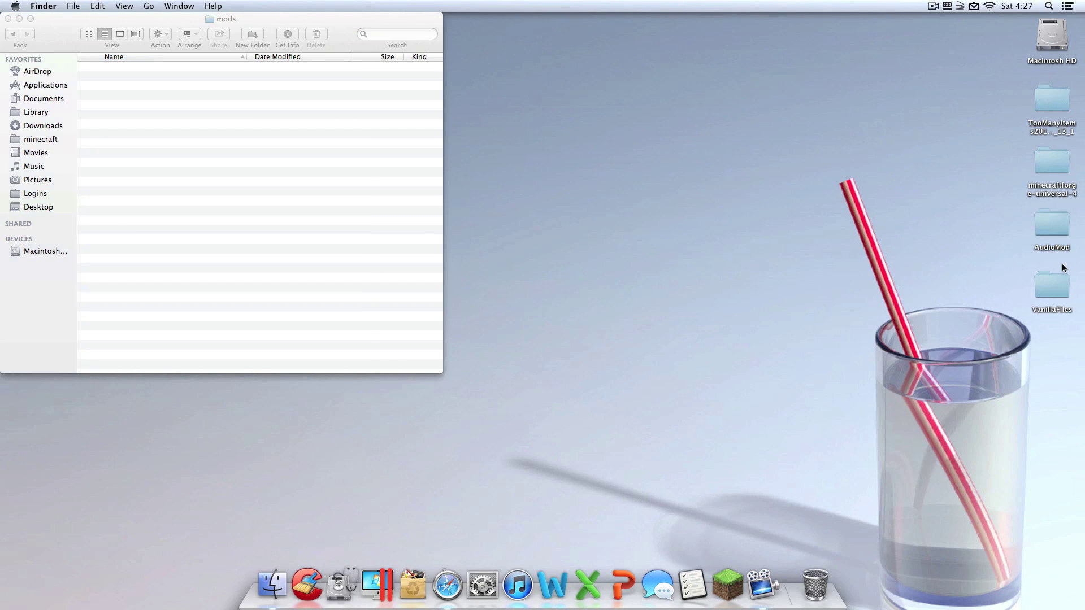
double_click(1062, 289)
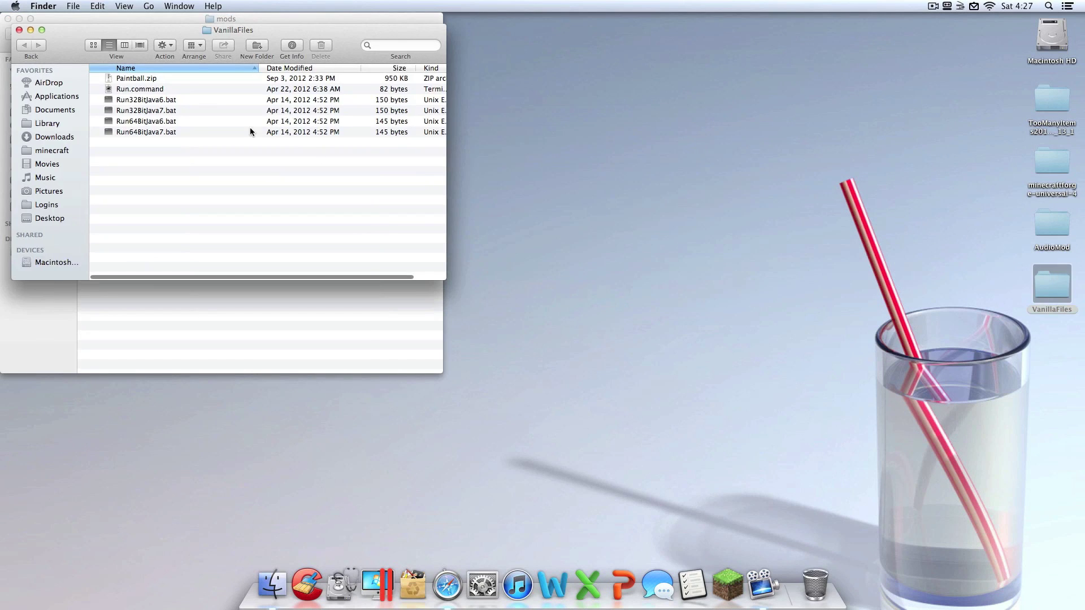
left_click_drag(438, 18, 694, 19)
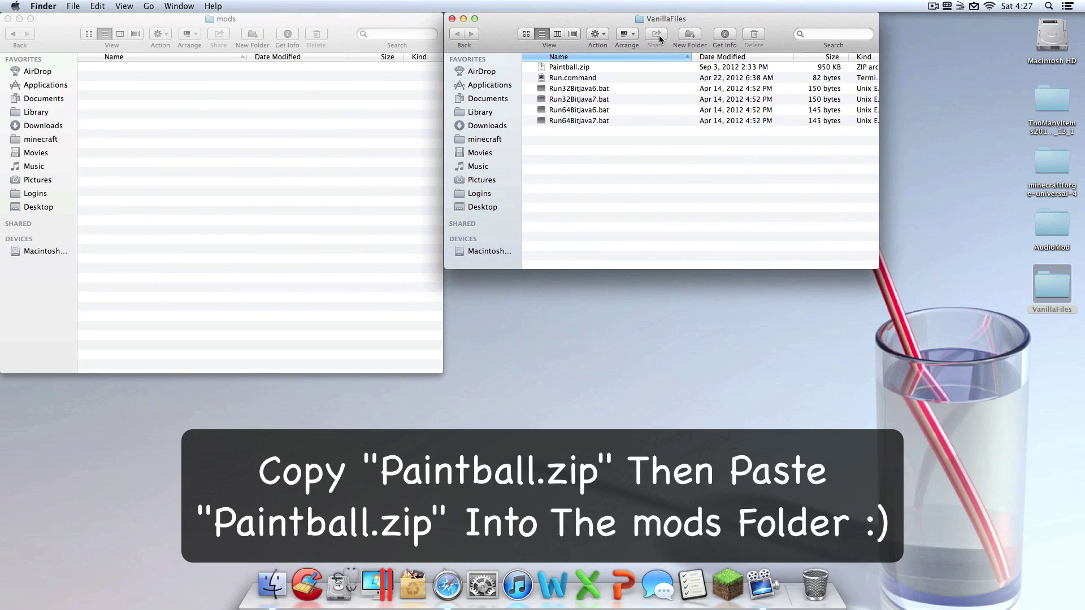
Copy Paintball.zip from the VanillaFiles folder into the mods folder.
left_click(594, 67)
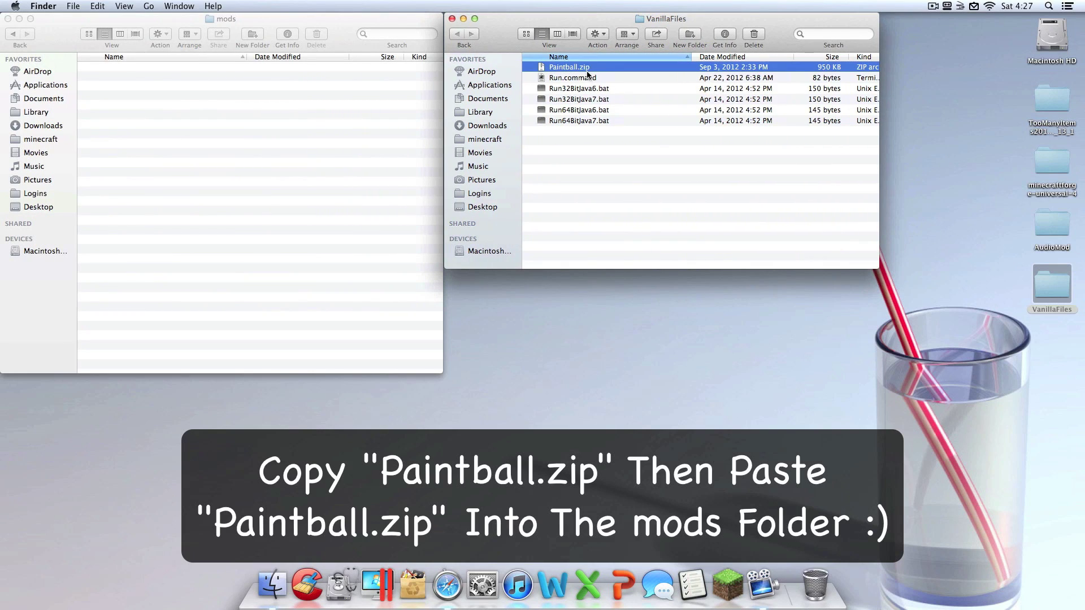
right_click(588, 69)
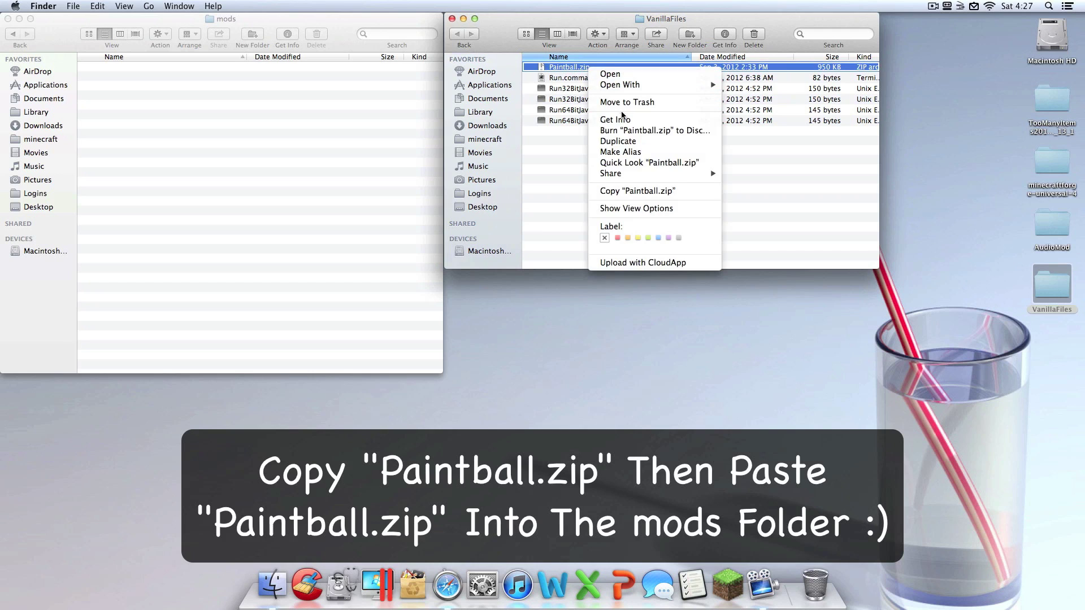
left_click(637, 191)
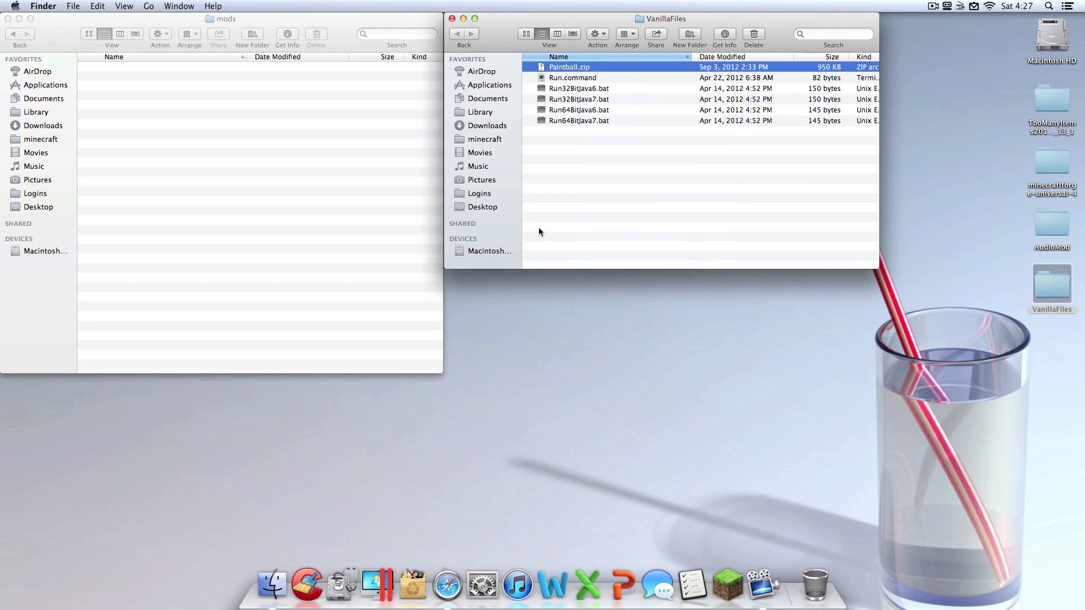
left_click(303, 207)
right_click(274, 187)
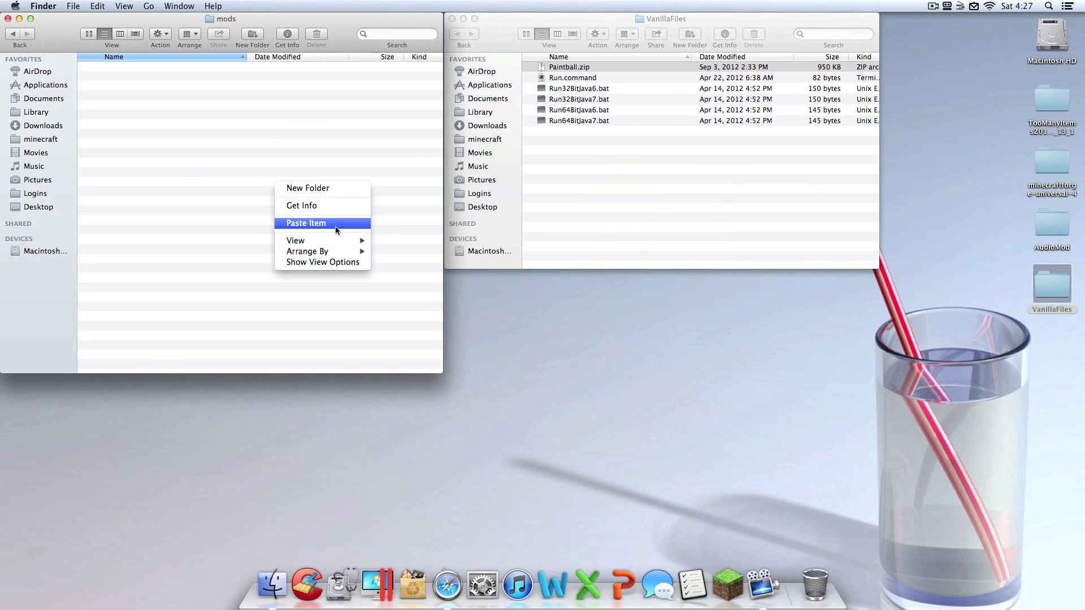
left_click(334, 226)
left_click(344, 223)
Return from mods to the main minecraft folder and close both the minecraft and VanillaFiles windows.
left_click(12, 37)
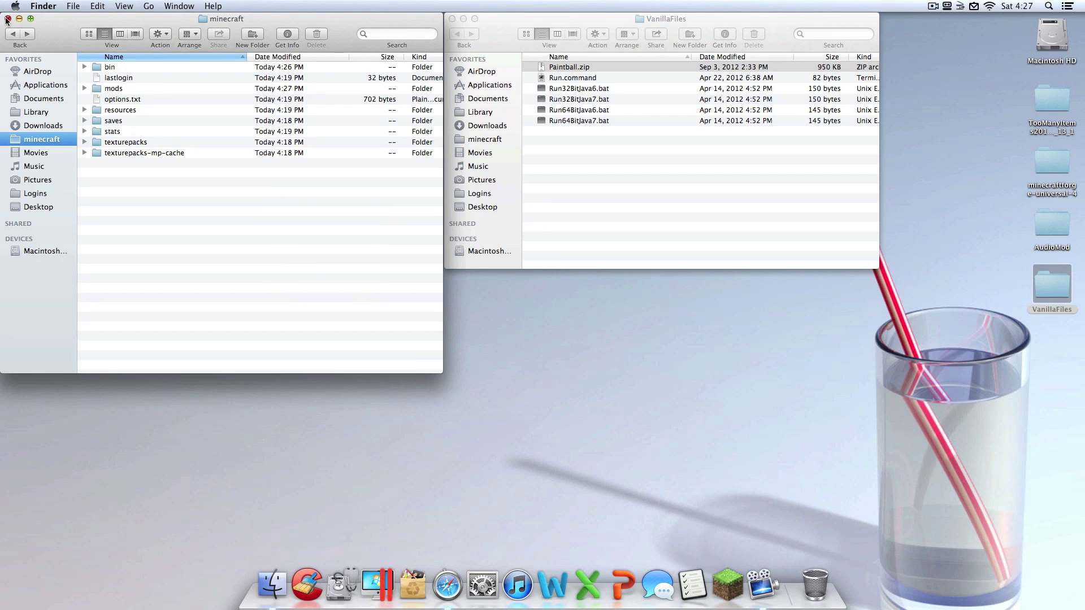
left_click(8, 19)
left_click(608, 110)
left_click(614, 121)
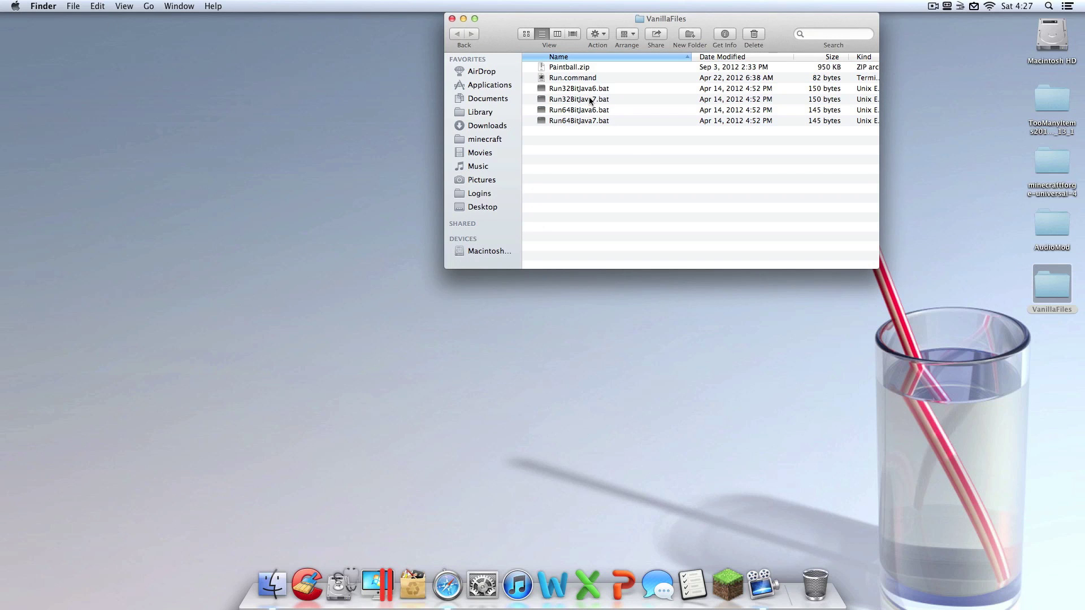
left_click(452, 18)
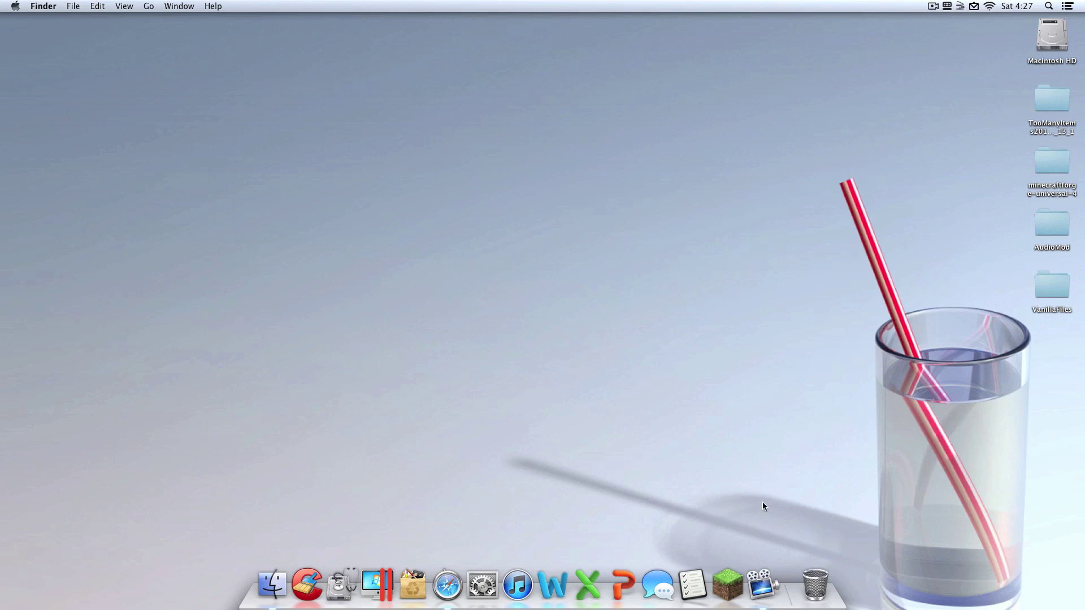
Launch Minecraft, log in with the saved account, and check the mod list before returning to the title screen.
left_click(727, 565)
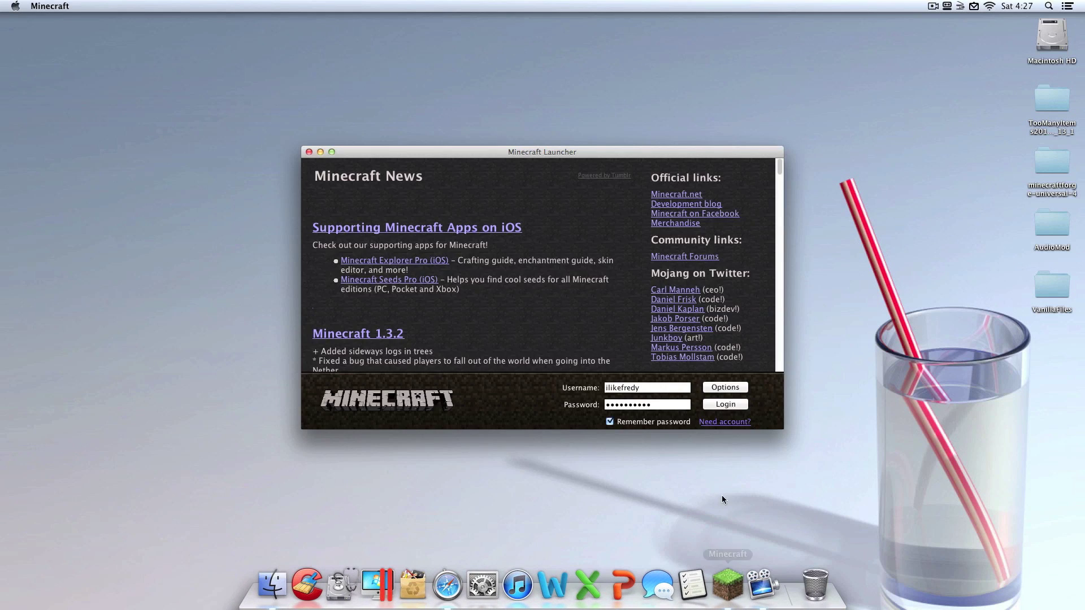
left_click(729, 404)
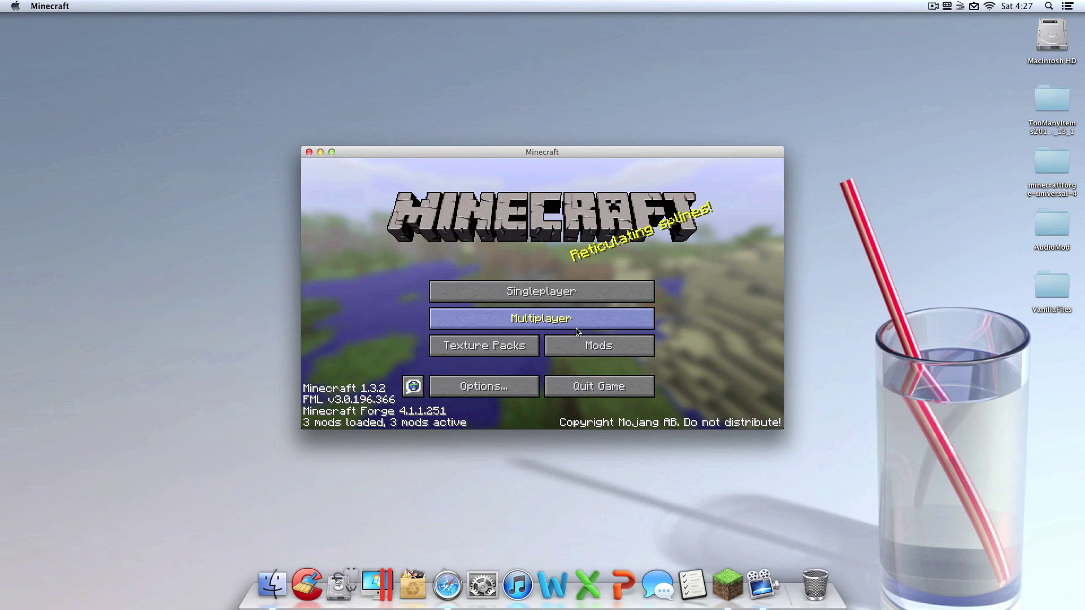
left_click(602, 352)
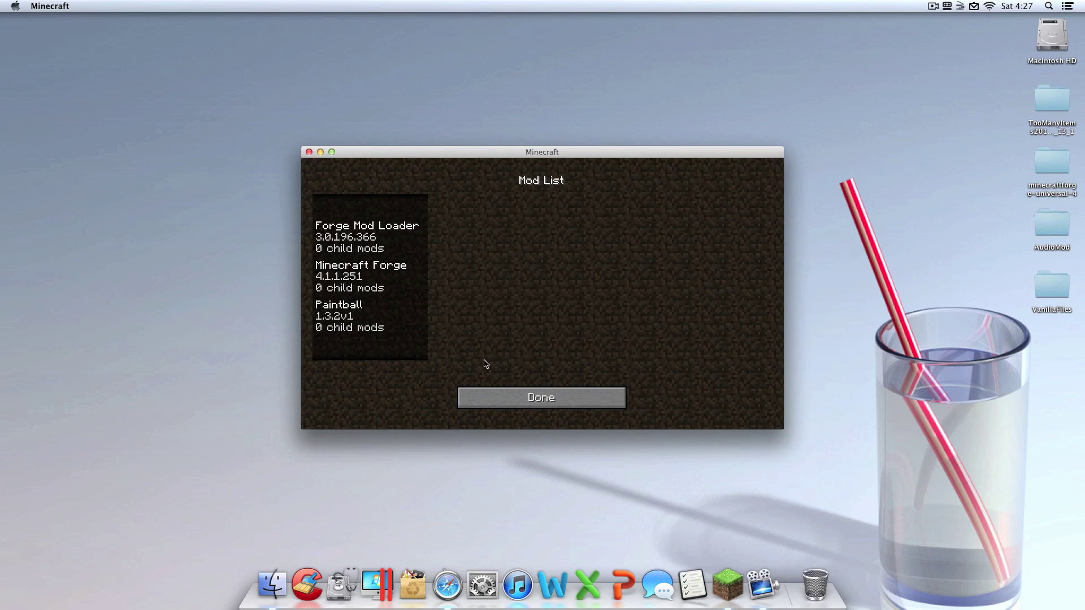
left_click(509, 406)
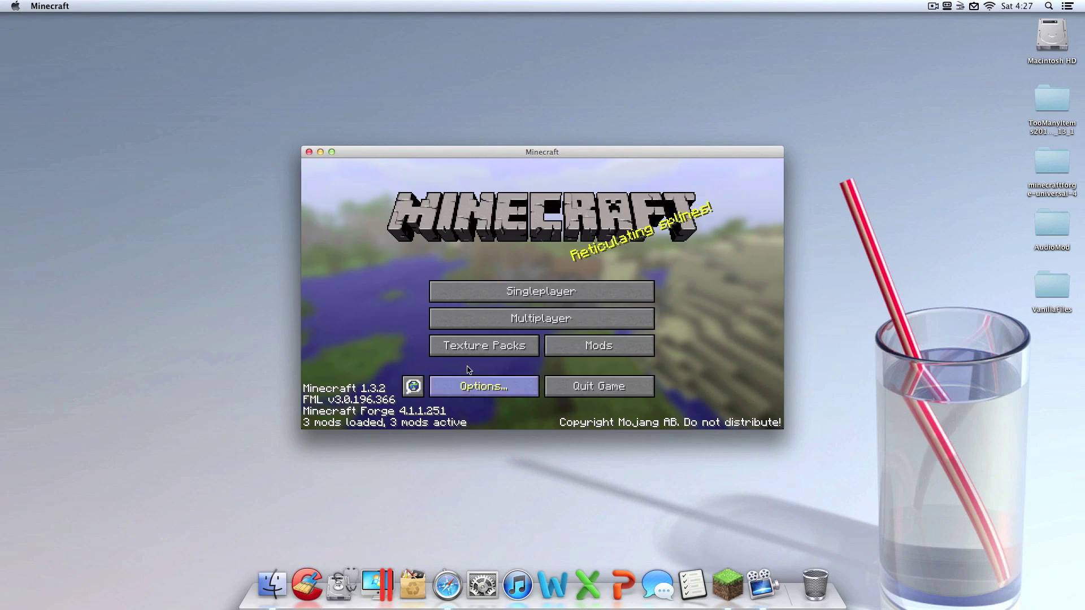
Create a new singleplayer world named New World with the game mode set to Creative.
left_click(497, 297)
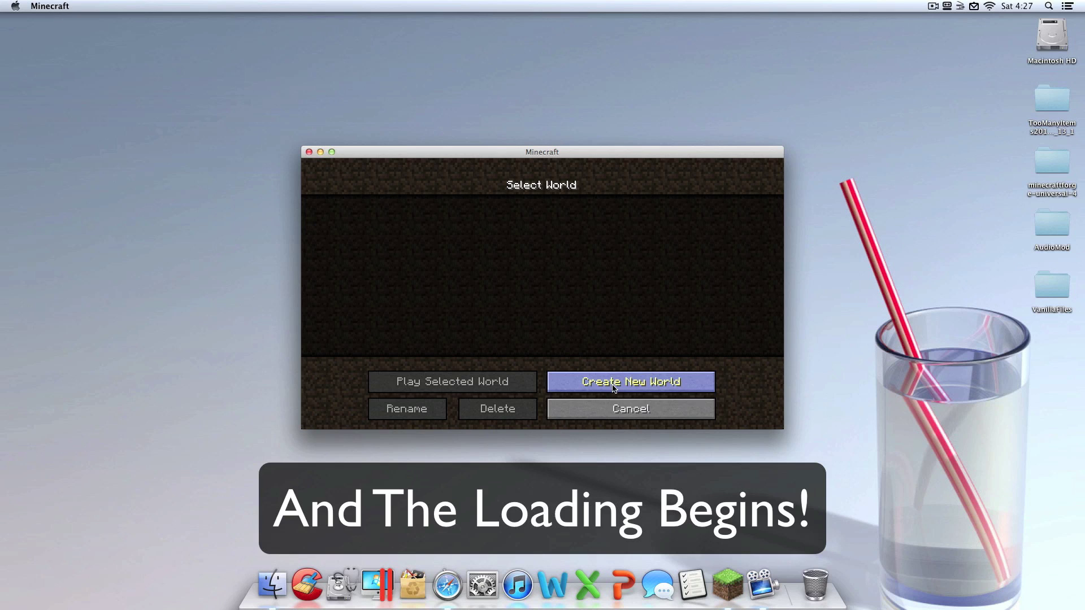
left_click(614, 388)
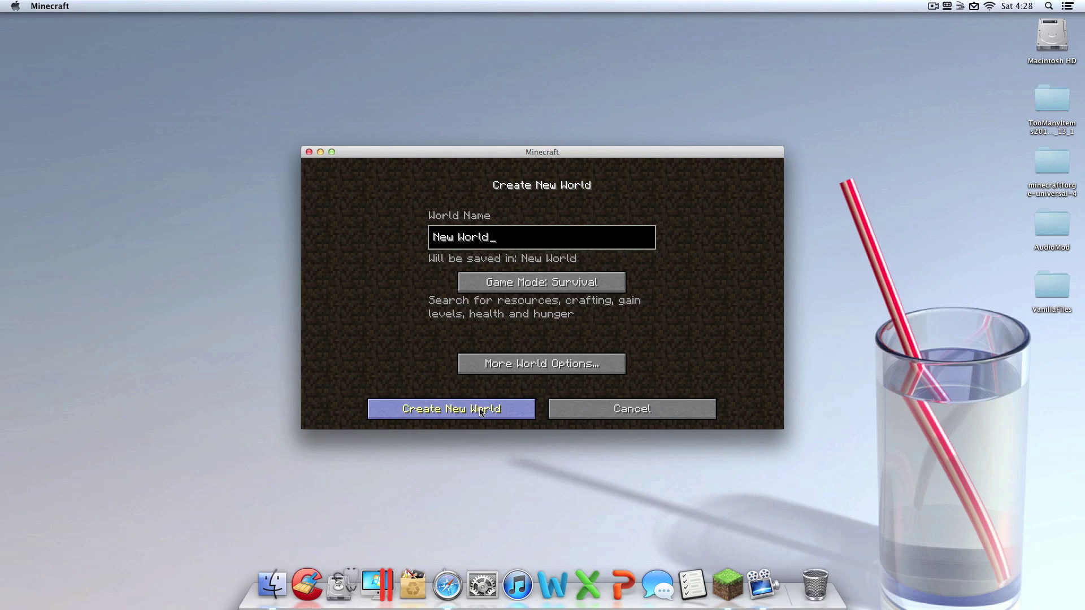
left_click(604, 281)
left_click(604, 281)
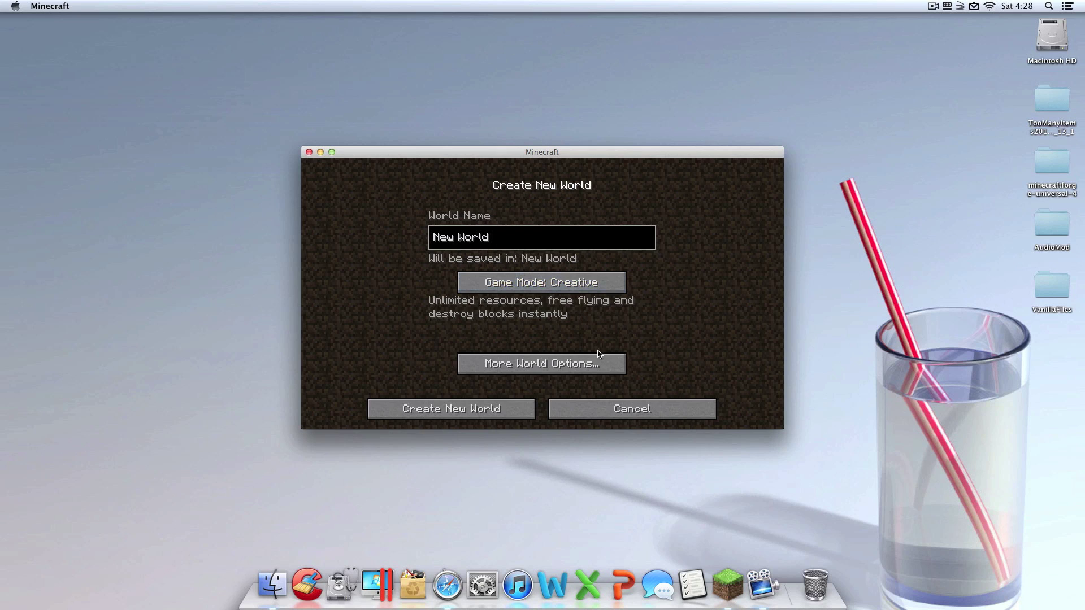
left_click(557, 365)
left_click(557, 366)
left_click(498, 418)
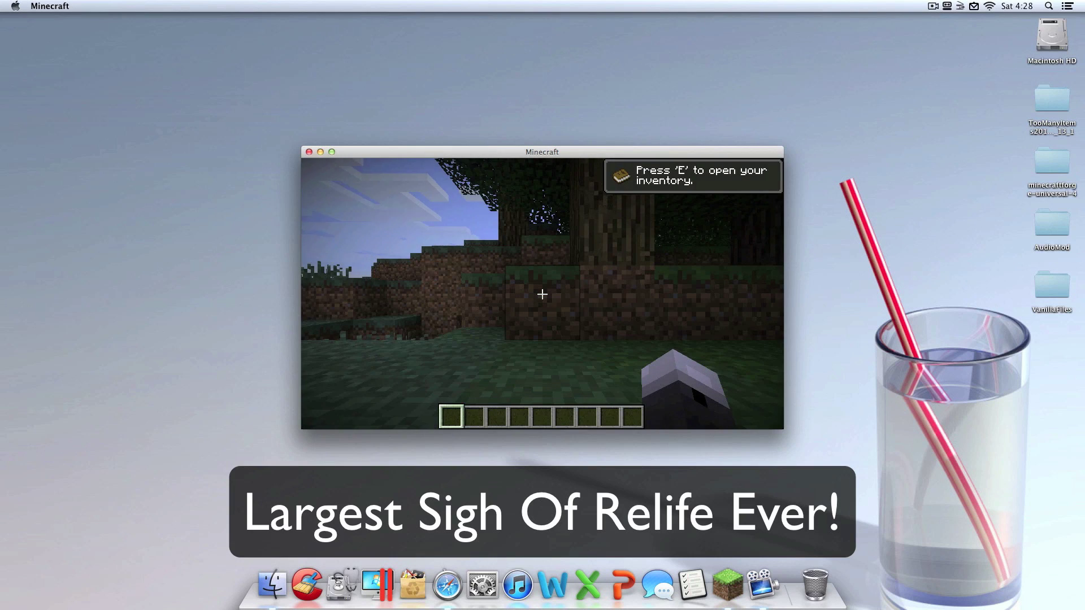
Look through the creative inventory's categories for the paintball mod's items.
key("e")
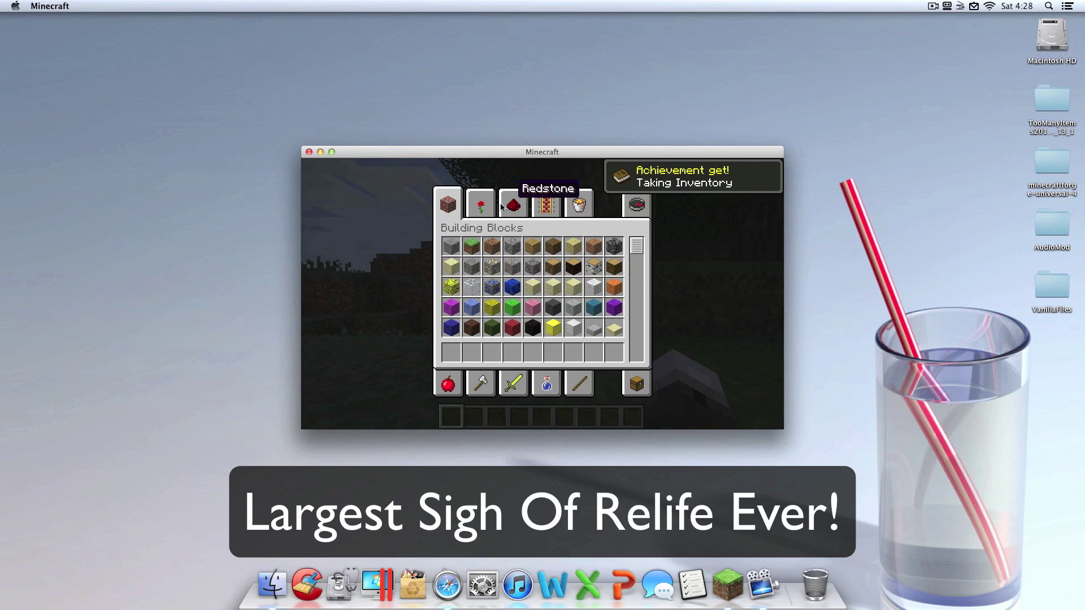
left_click(481, 204)
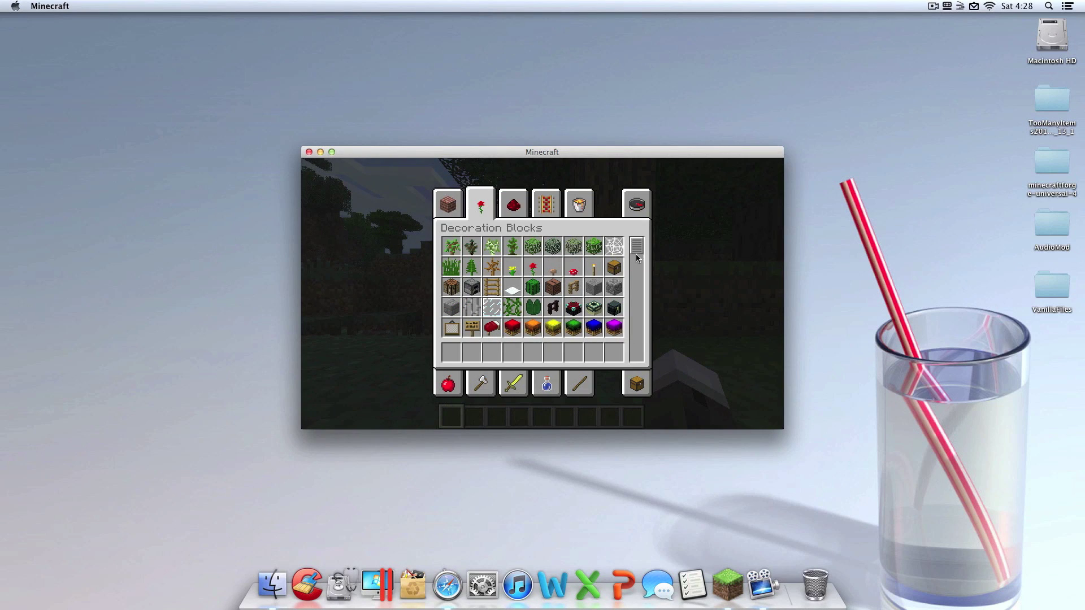
left_click(543, 210)
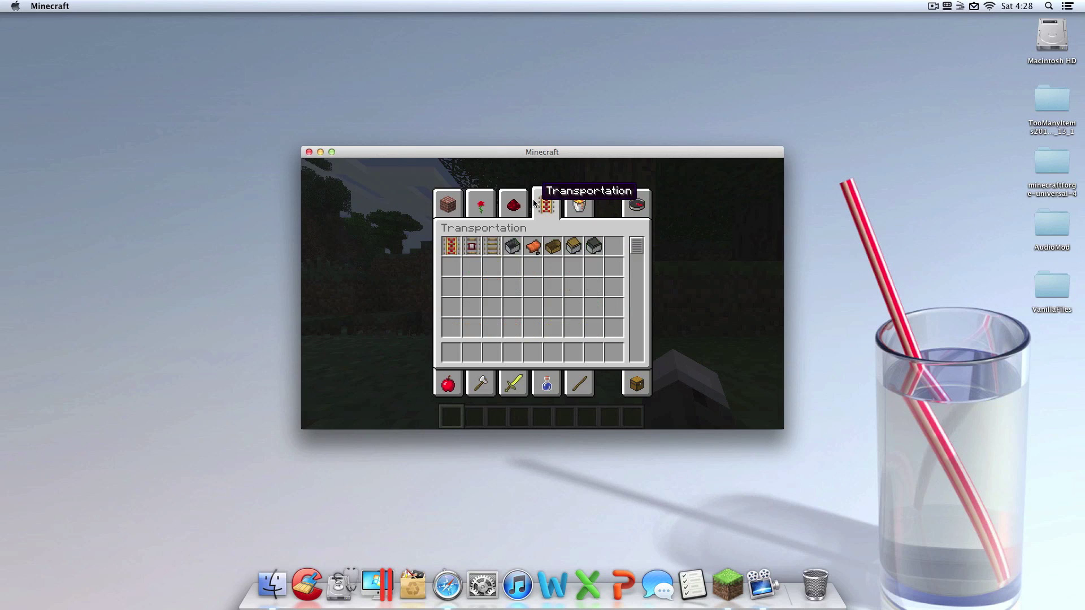
left_click(525, 208)
left_click(543, 206)
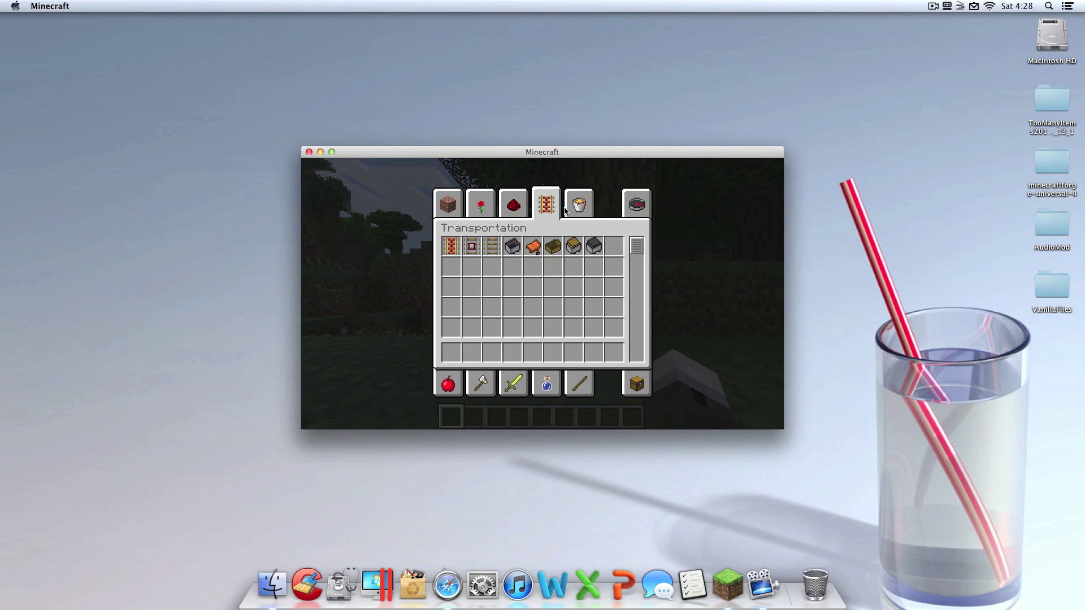
left_click(578, 206)
scroll(639, 273, "down", 1)
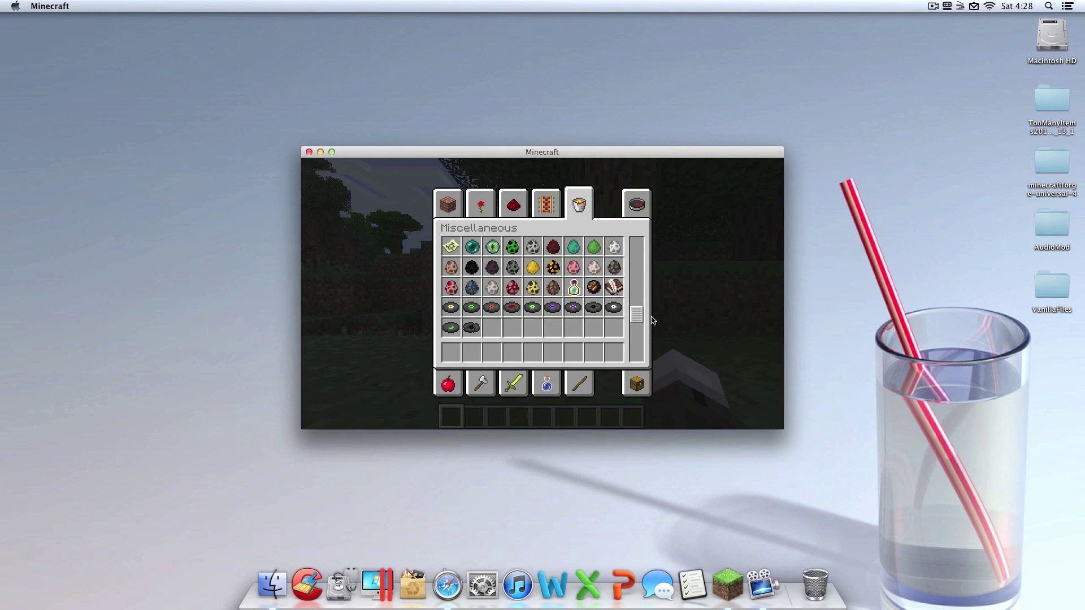
left_click(636, 204)
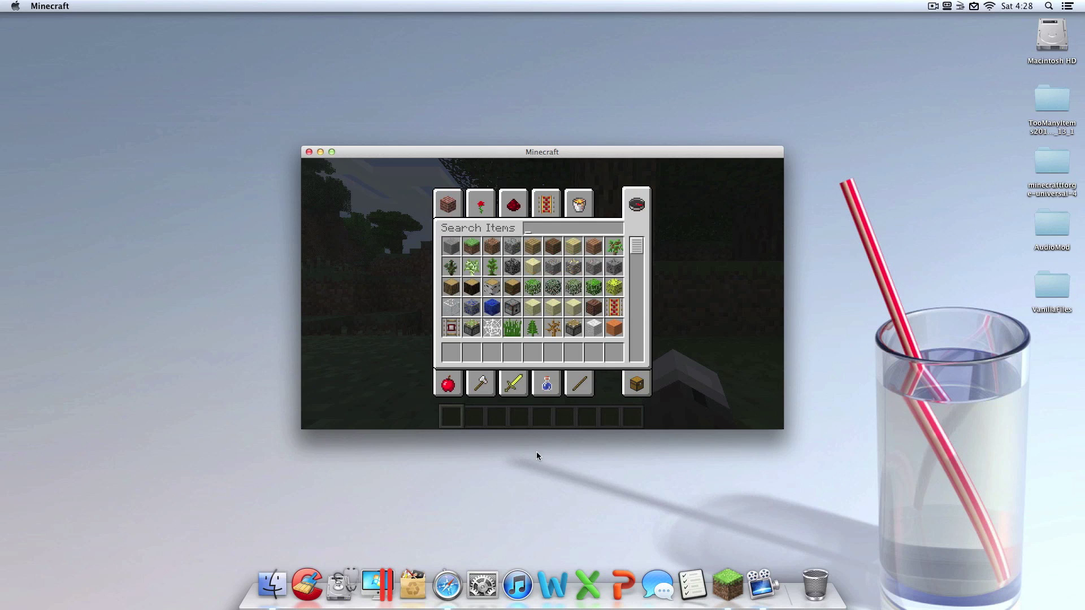
left_click(574, 393)
left_click(545, 389)
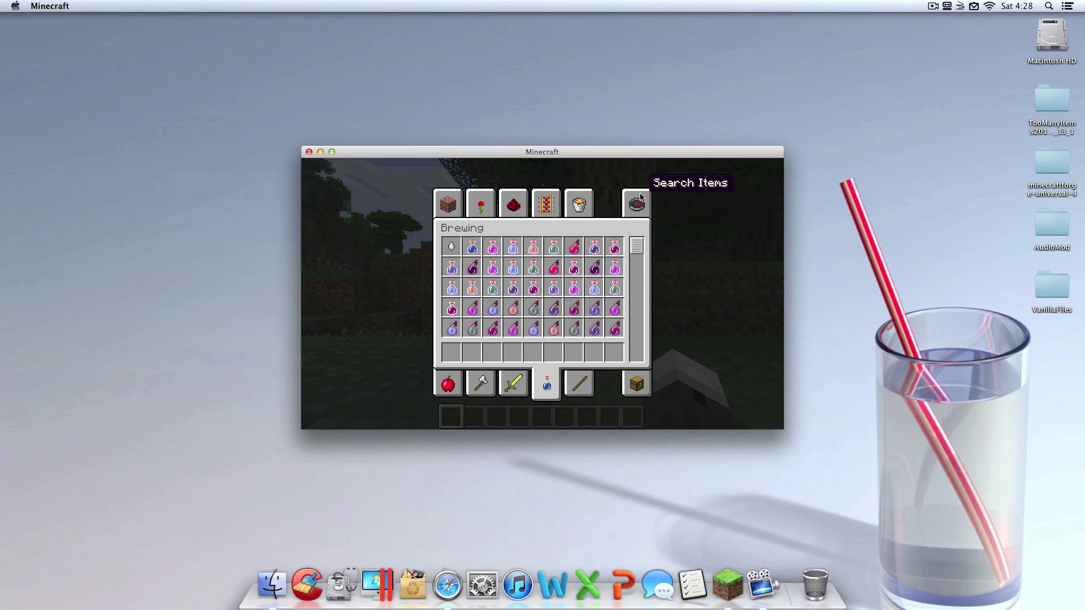
scroll(631, 263, "down", 3)
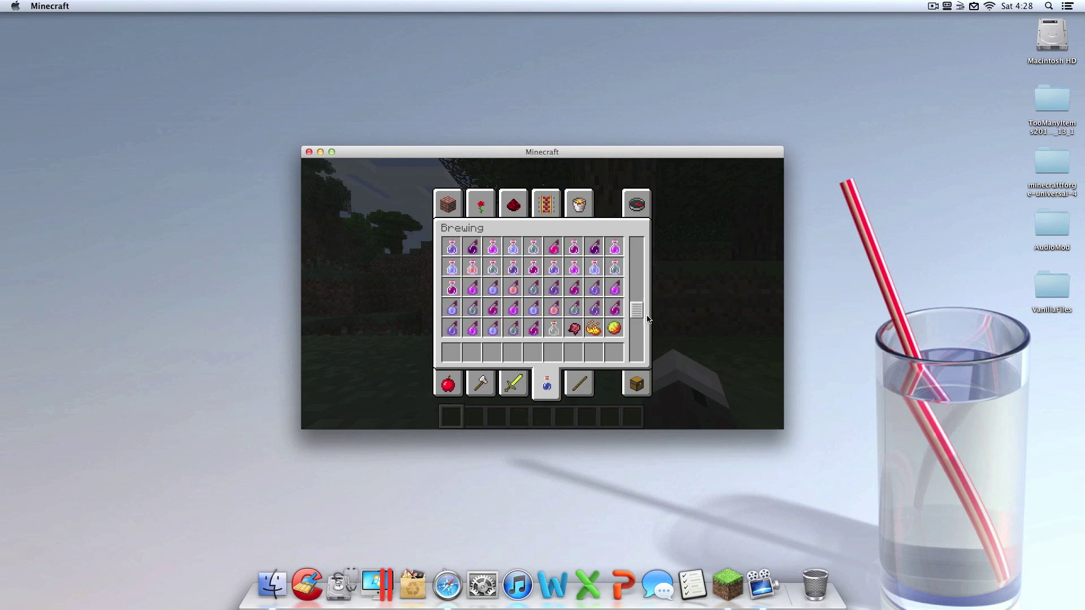
Add the green paintball Helmet (G), Chest (G), leggings and boots from the Combat category to the first four hotbar slots.
left_click(510, 384)
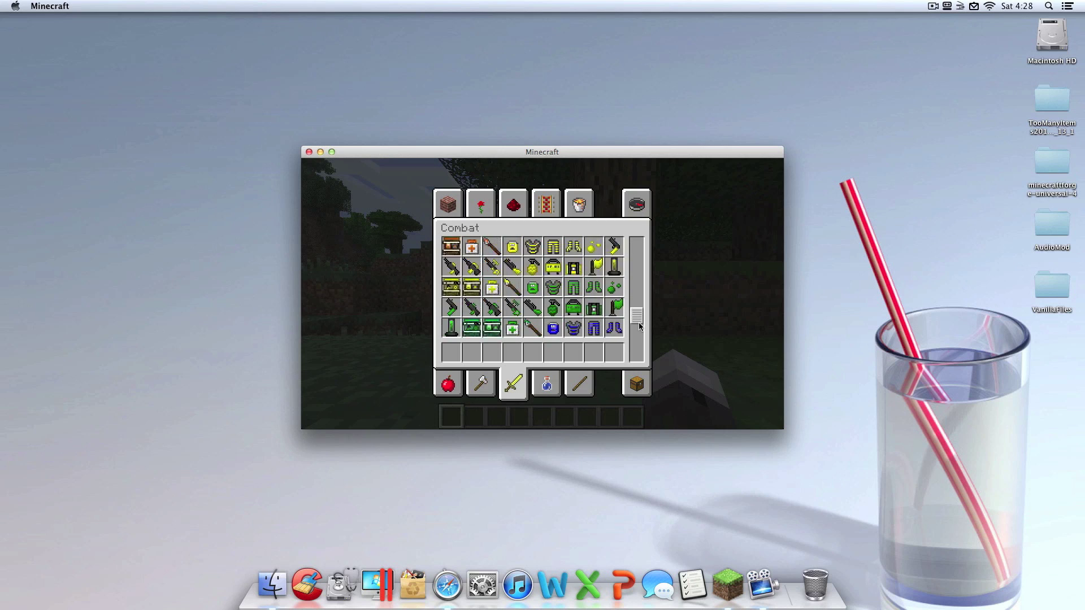
left_click_drag(639, 325, 641, 193)
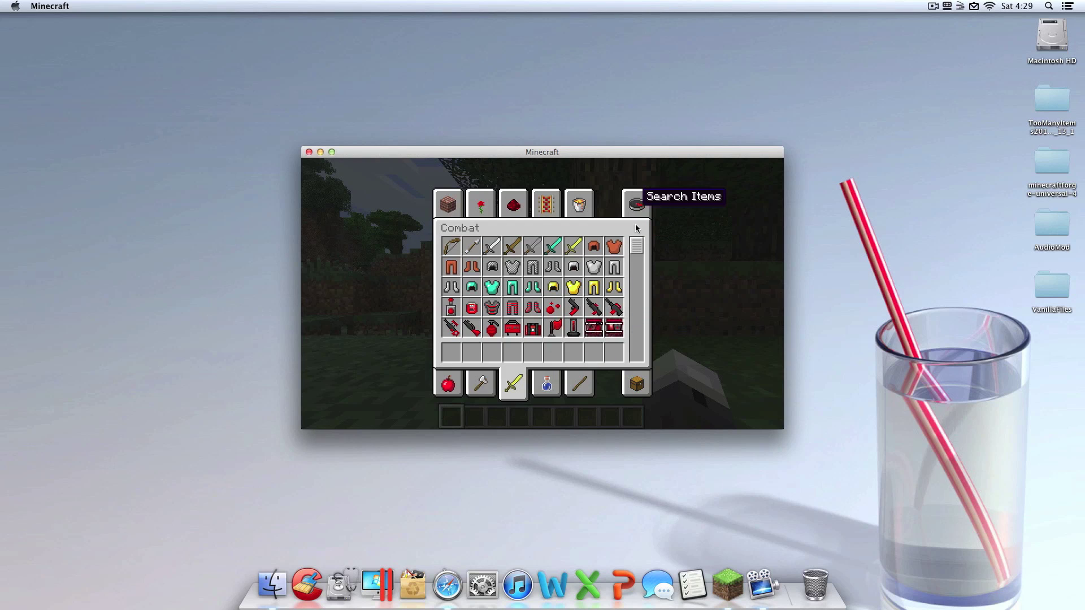
left_click_drag(641, 249, 640, 320)
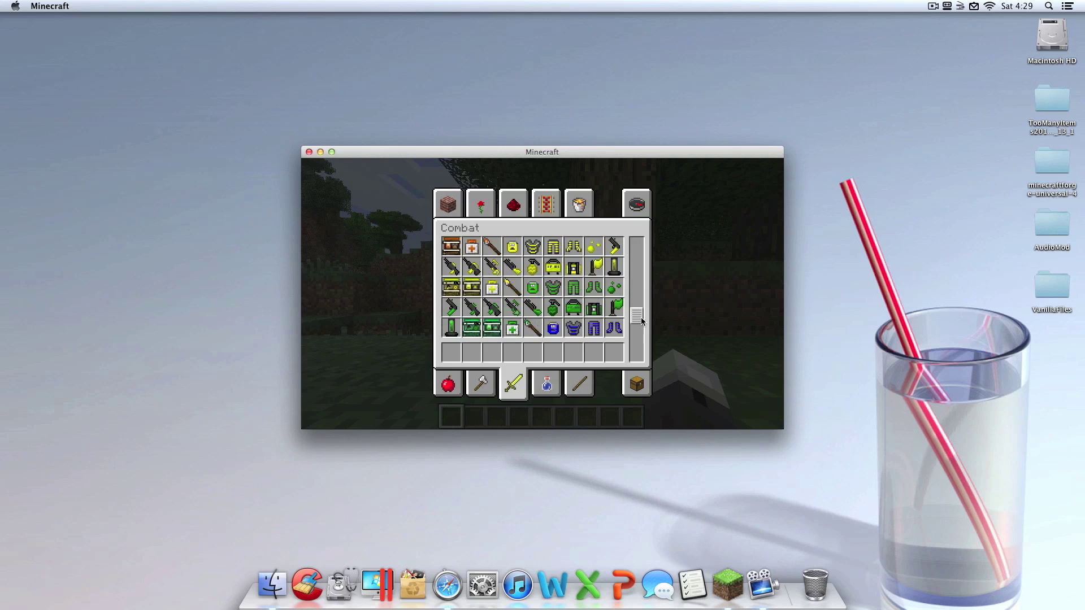
left_click(536, 290, "shift")
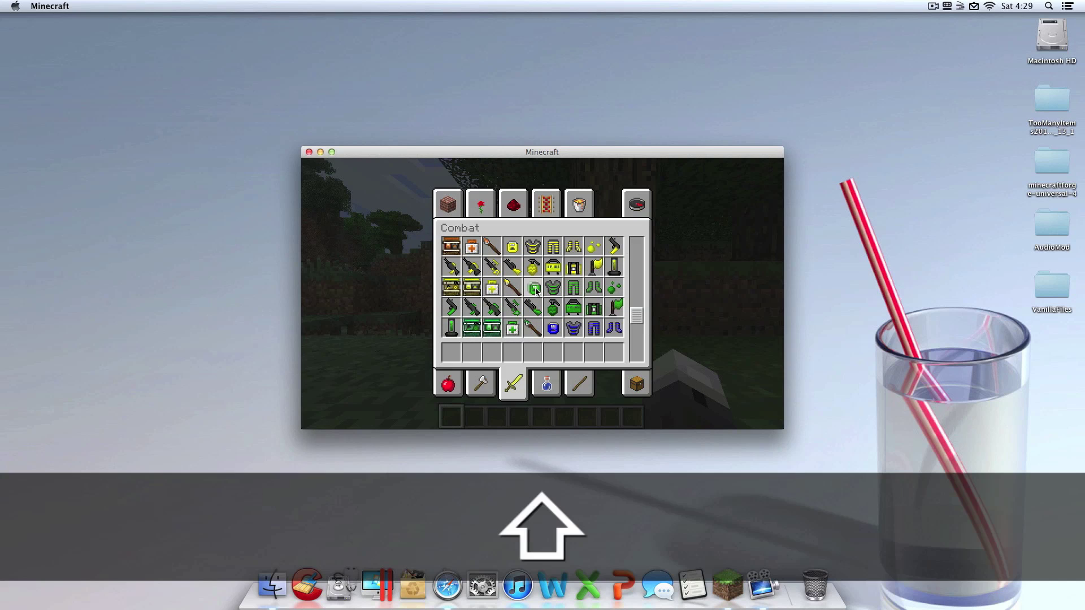
left_click(452, 353)
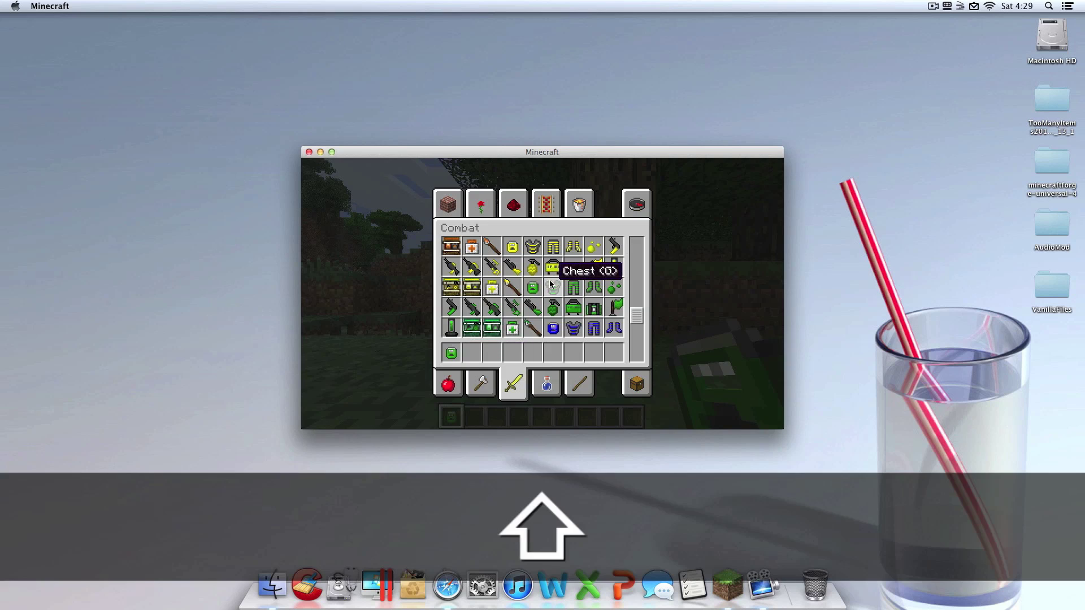
left_click(553, 287, "shift")
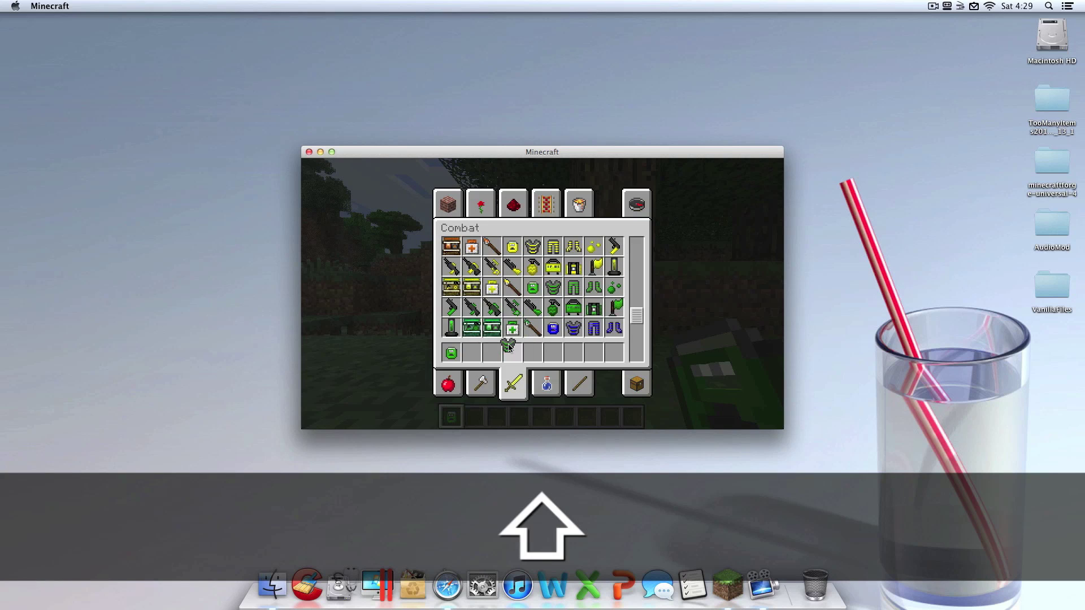
left_click(472, 353)
left_click(573, 287, "shift")
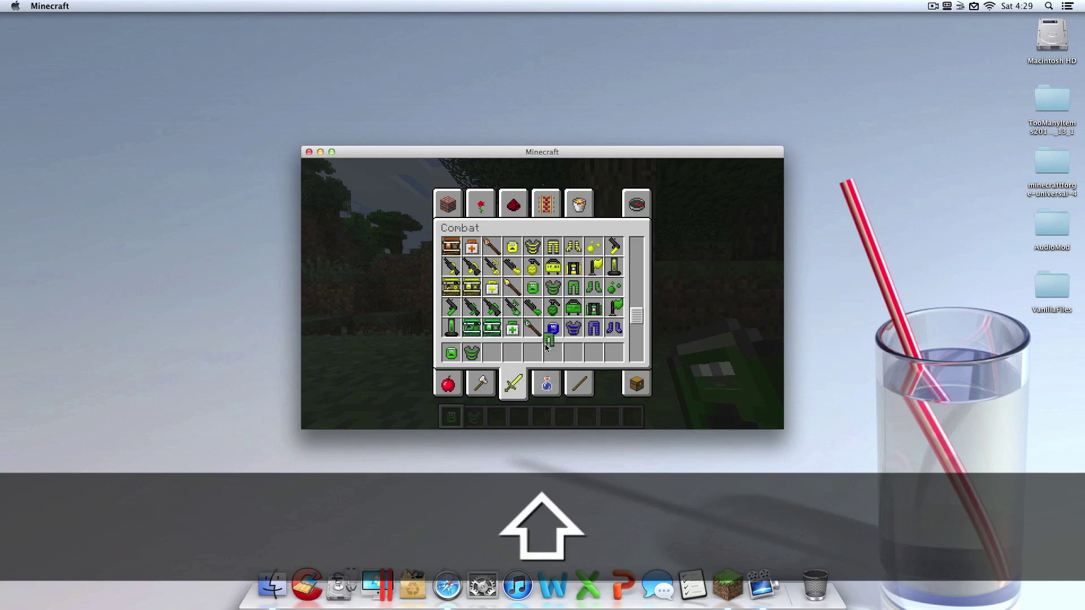
left_click(491, 352)
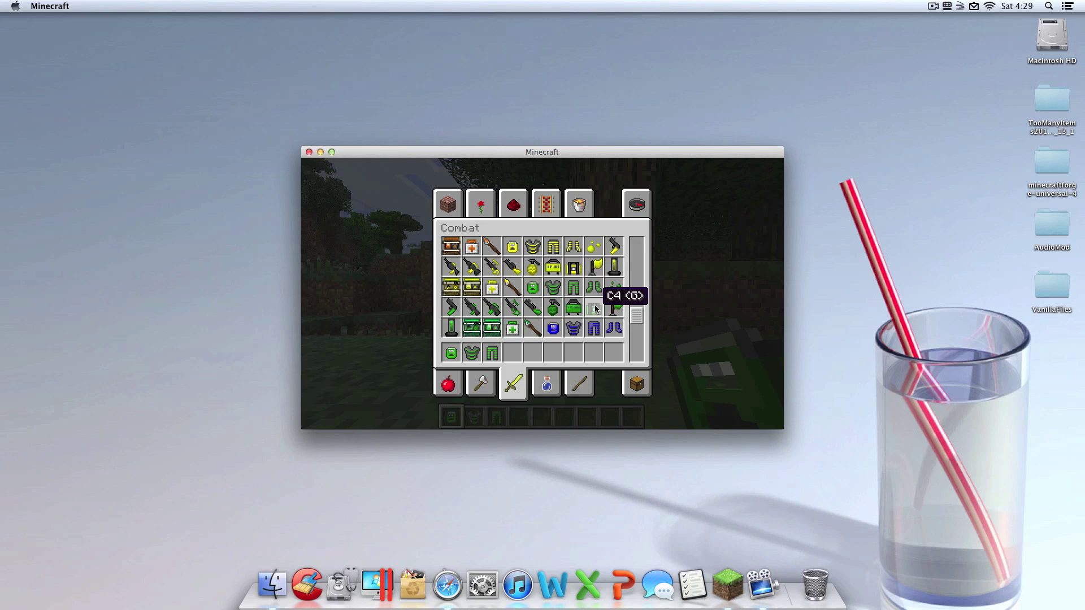
left_click(593, 288)
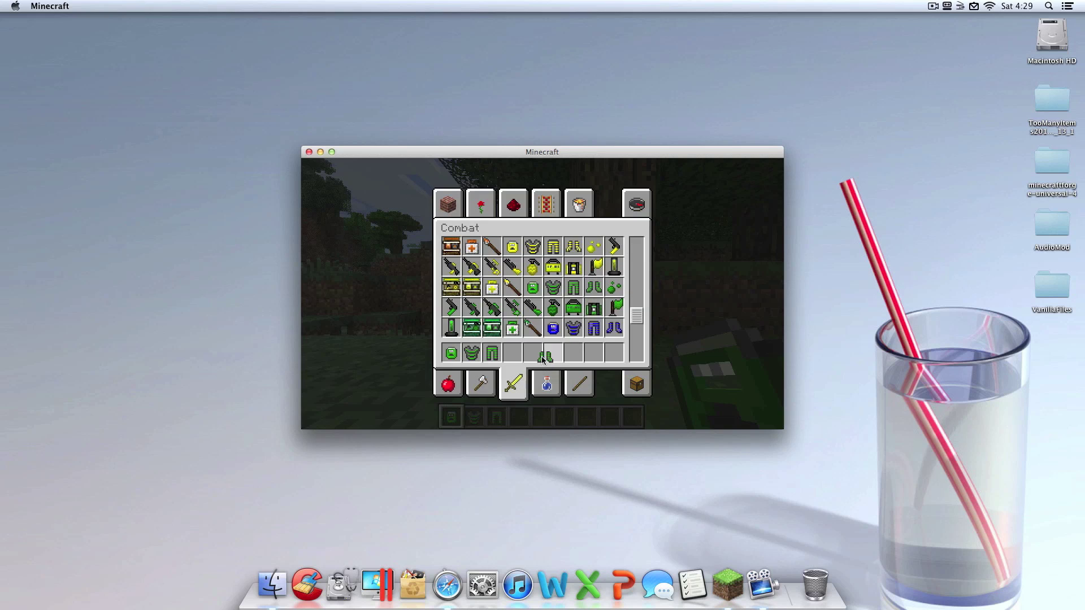
left_click(512, 353)
key("e")
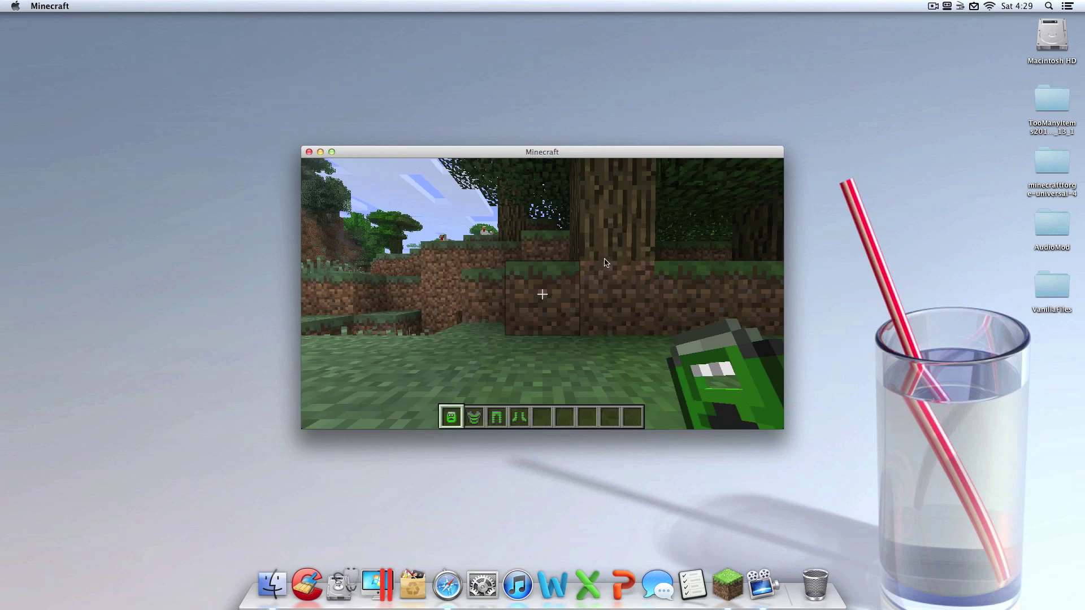
Equip the green helmet, chest, leggings and boots in the player's armor slots.
key("e")
key("shift")
key("Tab")
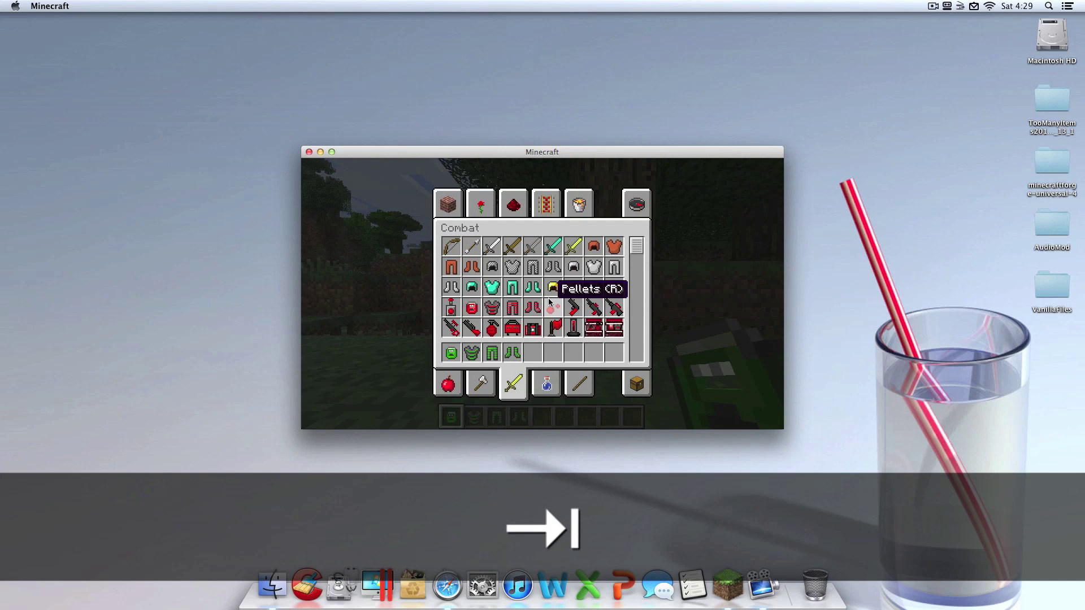
left_click(630, 385)
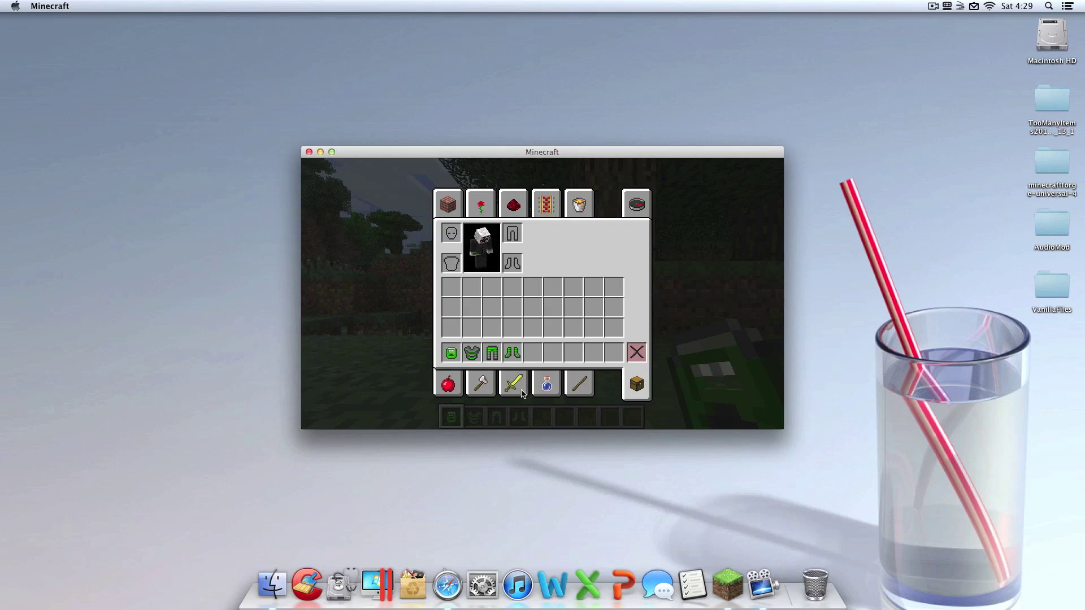
left_click(452, 351)
left_click(451, 233)
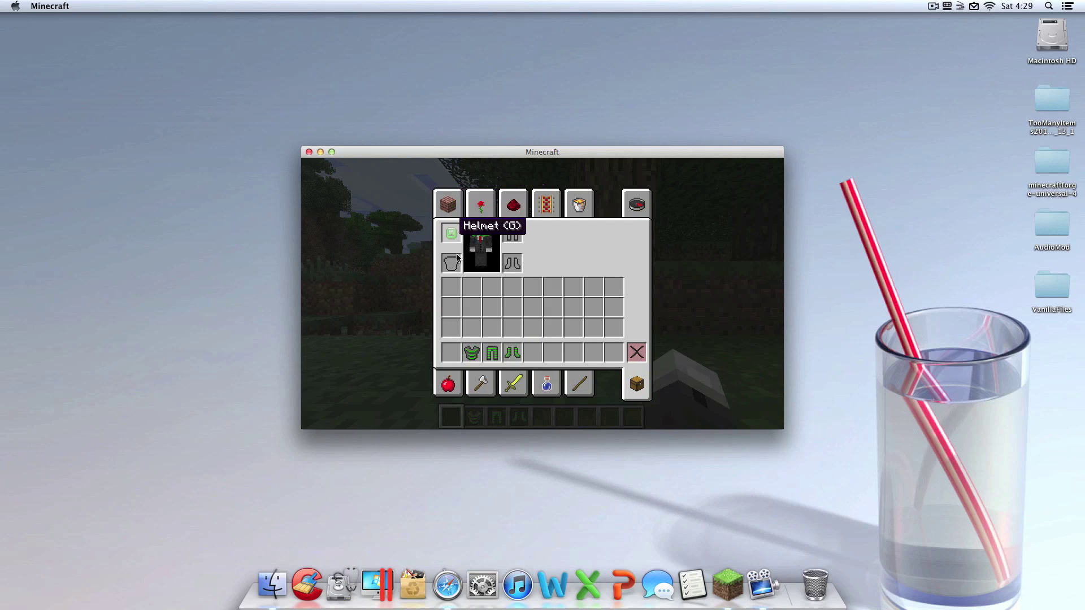
left_click(478, 353, "shift")
left_click(519, 355, "shift")
left_click(491, 356, "shift")
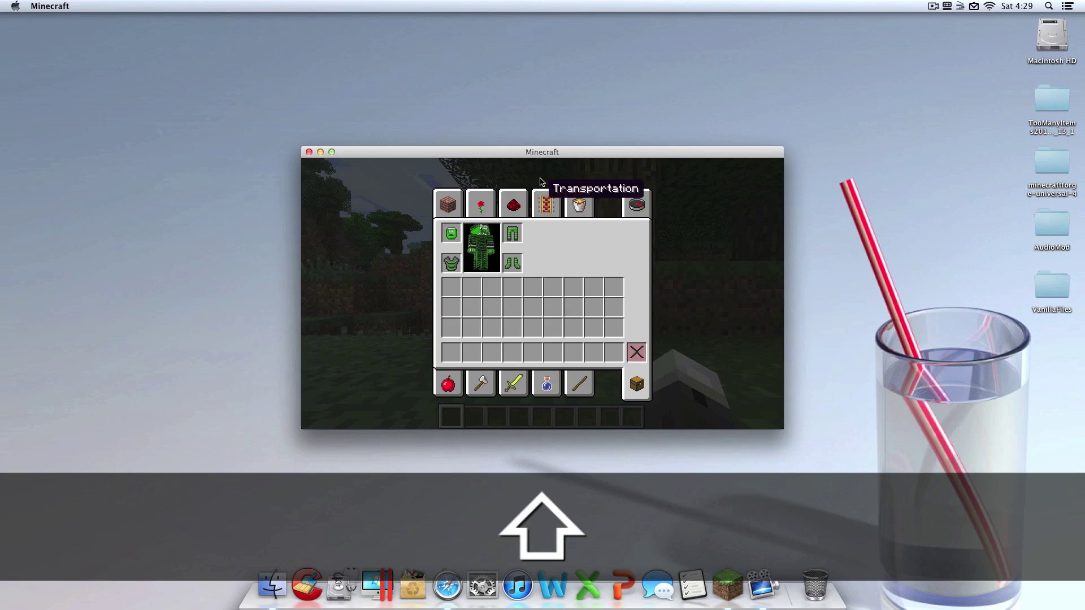
Place a stack of Pellets (G) from the Combat category in the first hotbar slot.
left_click(523, 393)
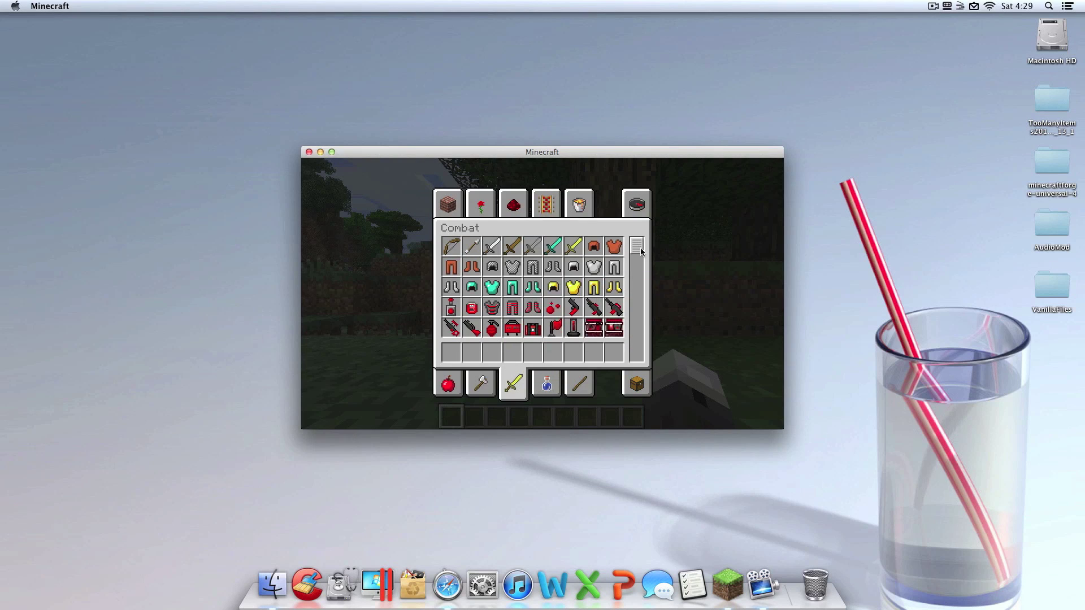
left_click_drag(641, 251, 641, 318)
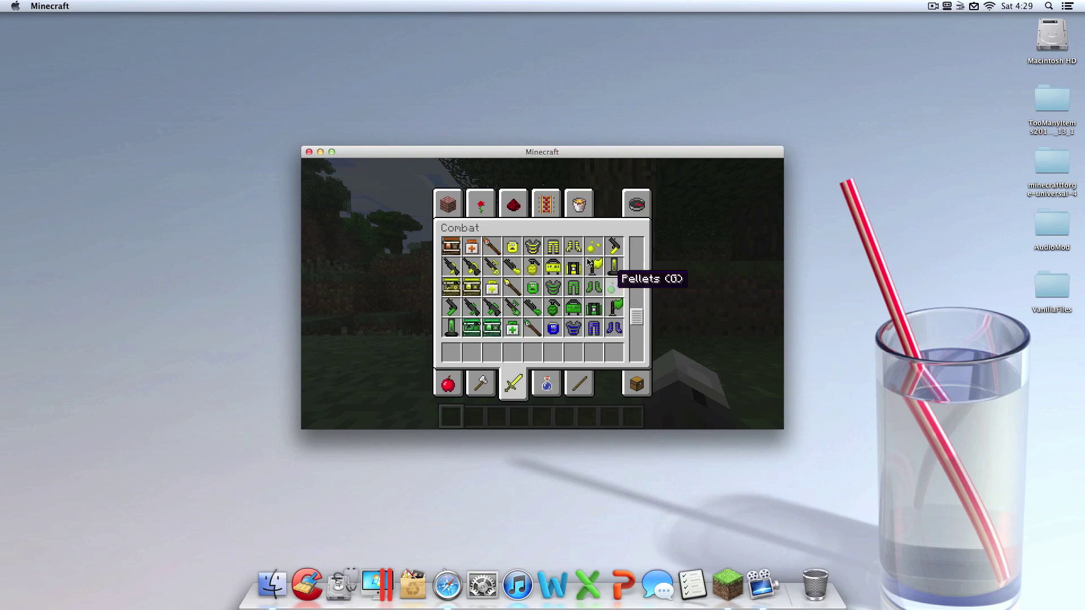
left_click(613, 289)
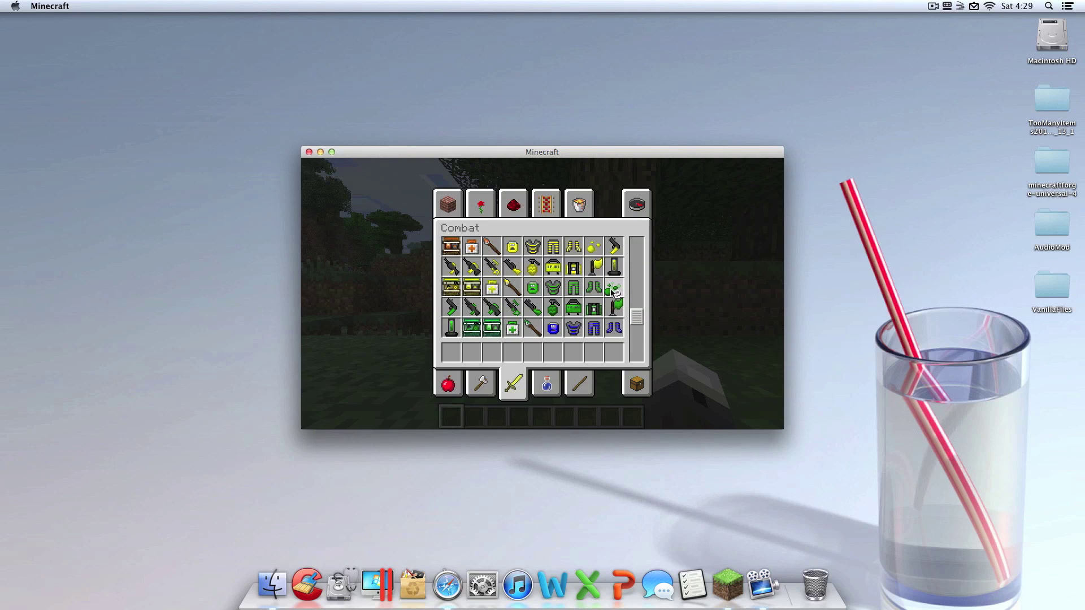
left_click(613, 291)
left_click(613, 292)
left_click(617, 293)
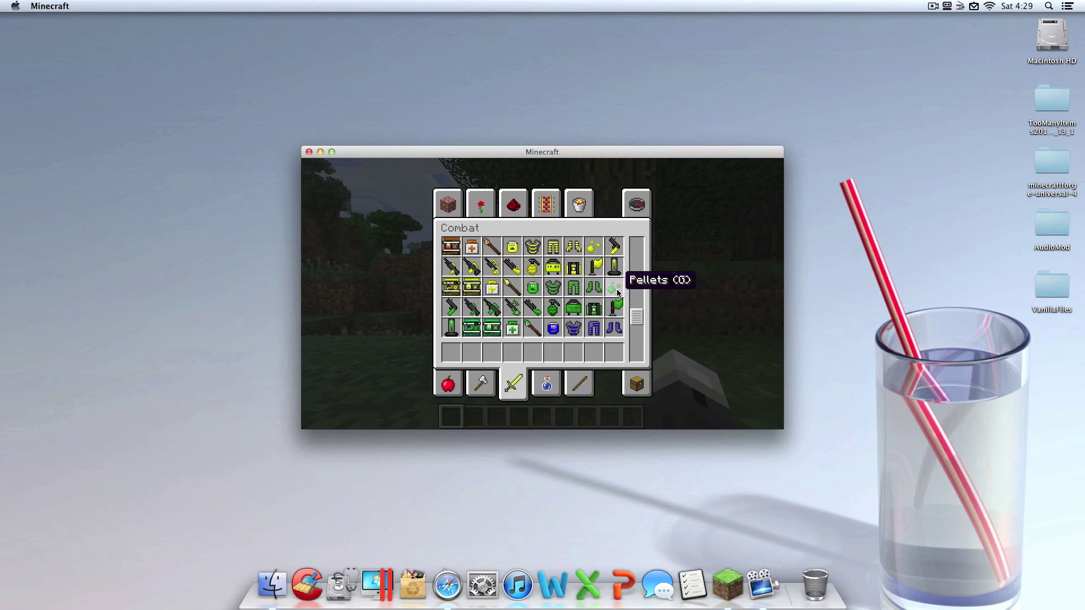
left_click(617, 292)
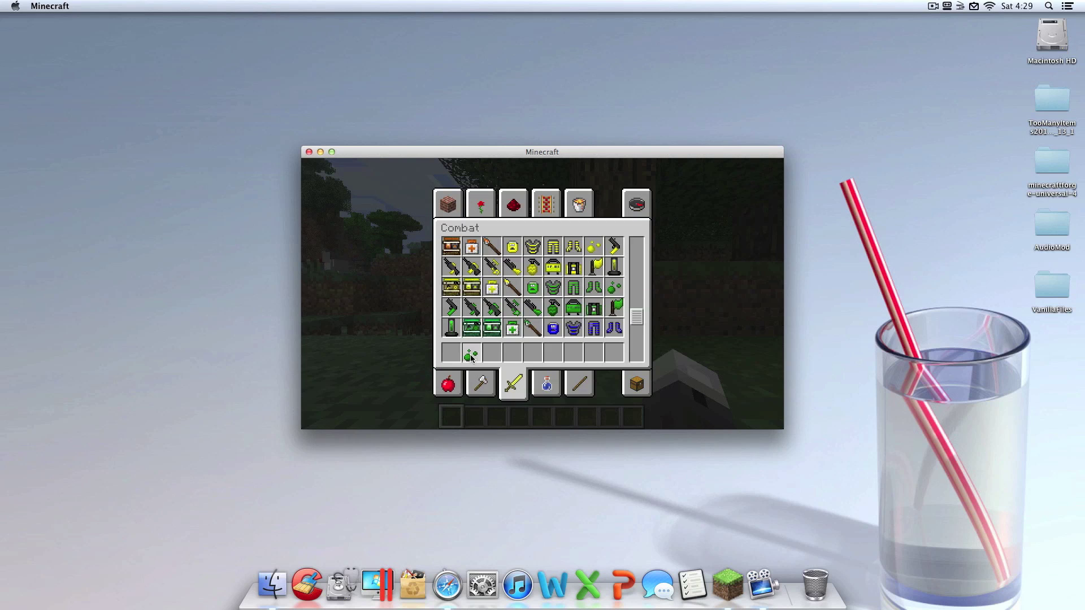
left_click(451, 353)
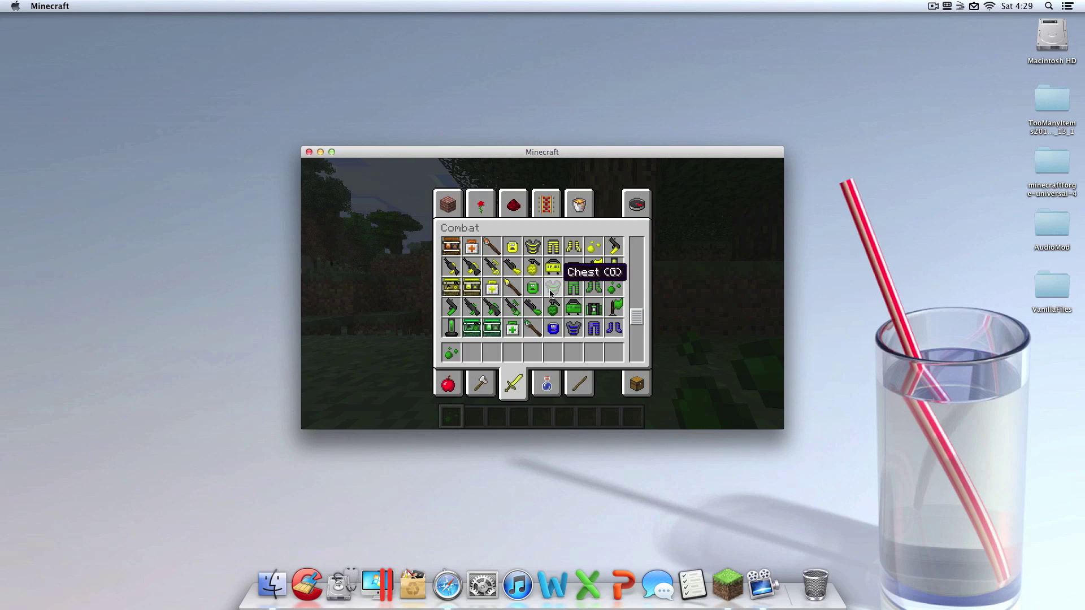
Fill hotbar slots two to seven with the four green paintball guns, the Launcher (G) and the green grenade.
left_click(470, 308)
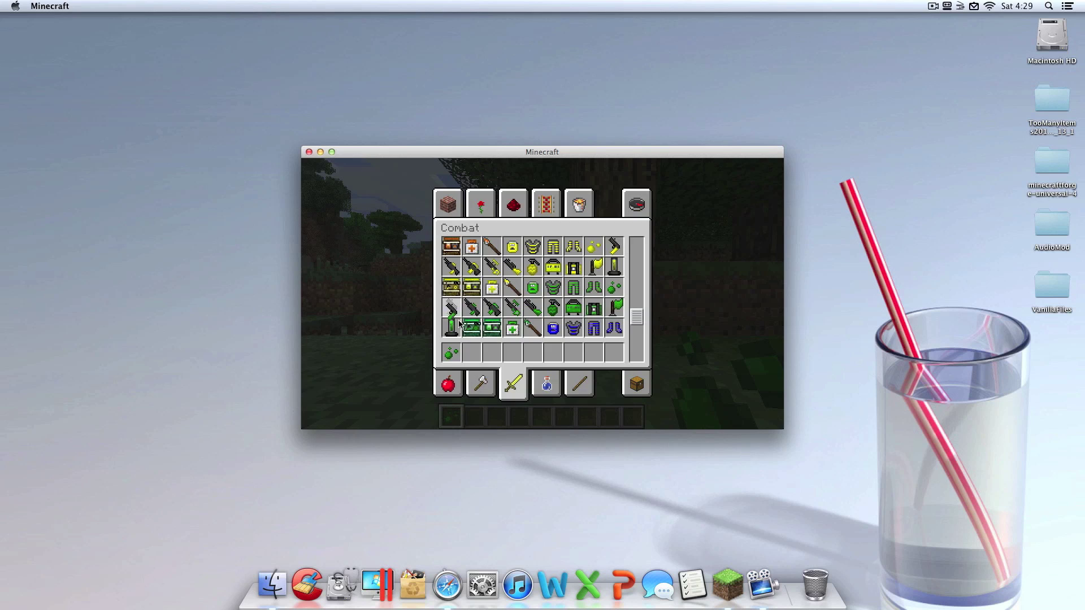
left_click(470, 354)
left_click(492, 308)
left_click(492, 354)
left_click(512, 308)
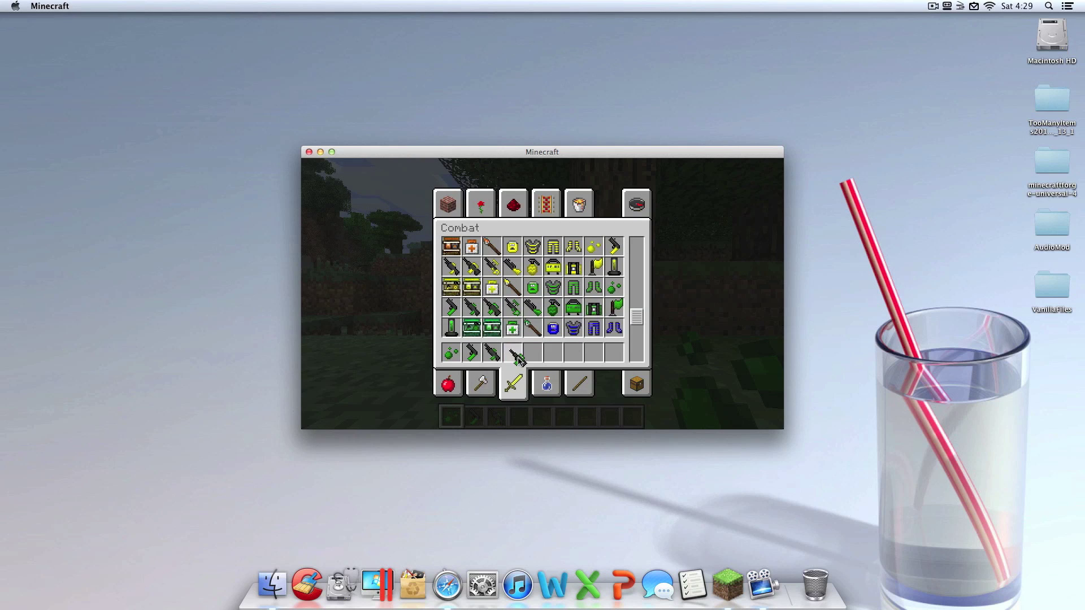
left_click(512, 353)
left_click(517, 308)
left_click(532, 354)
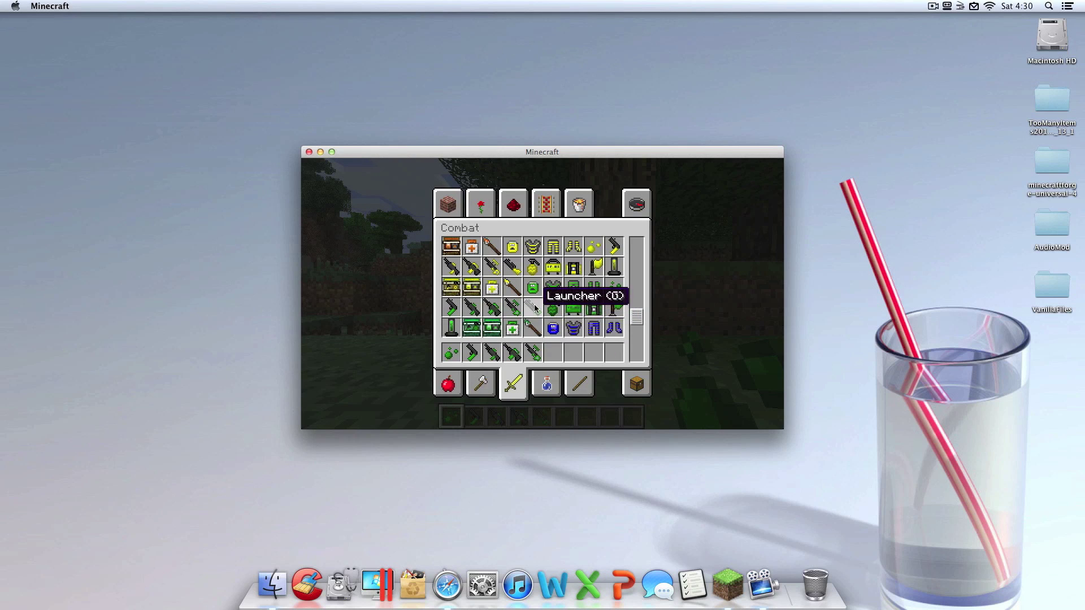
left_click(534, 309)
left_click(554, 353)
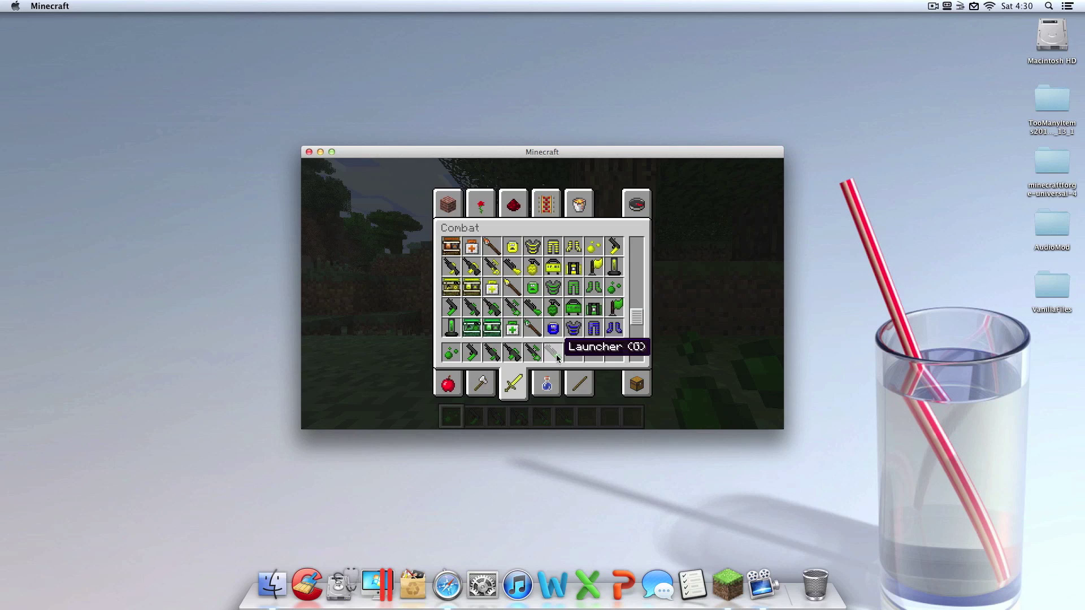
left_click(552, 308)
left_click(572, 354)
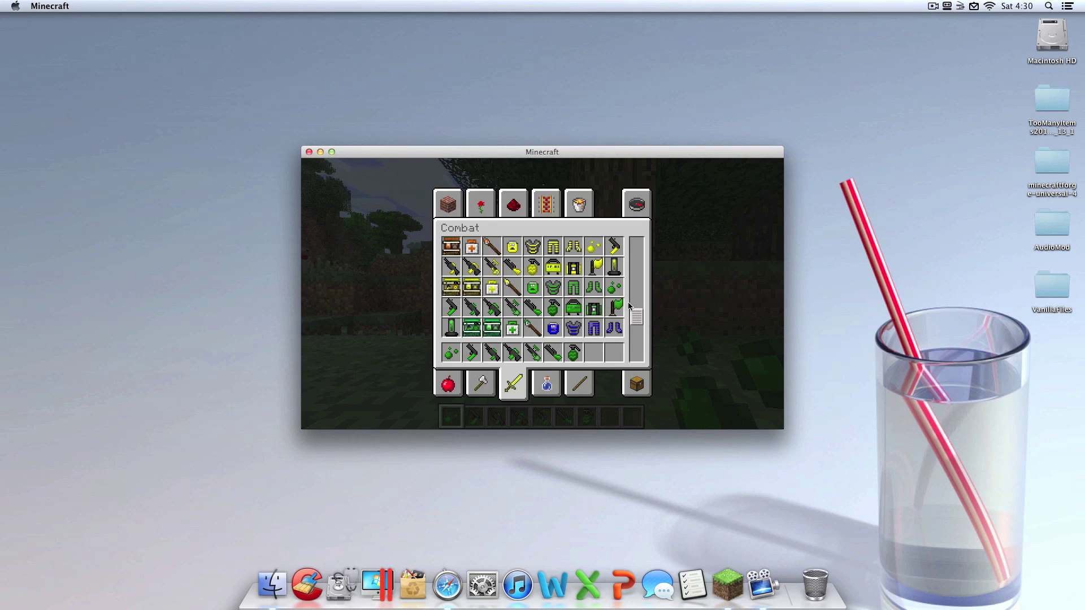
Add the green-topped paintball block from Decoration Blocks to the eighth hotbar slot and return to the world.
left_click_drag(640, 316, 637, 249)
left_click(576, 213)
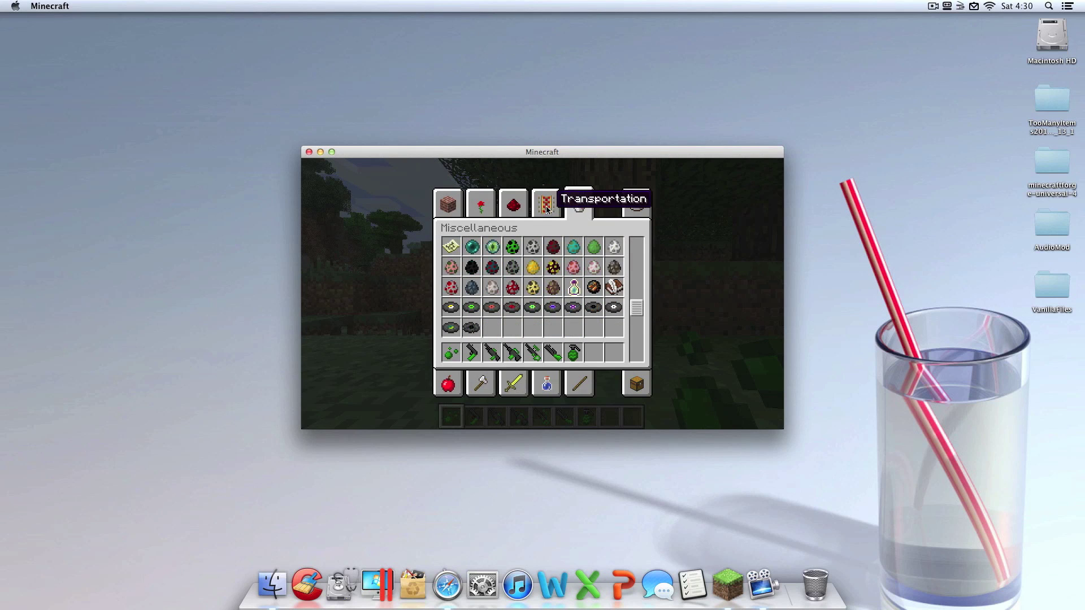
left_click(547, 206)
left_click(516, 214)
left_click(480, 207)
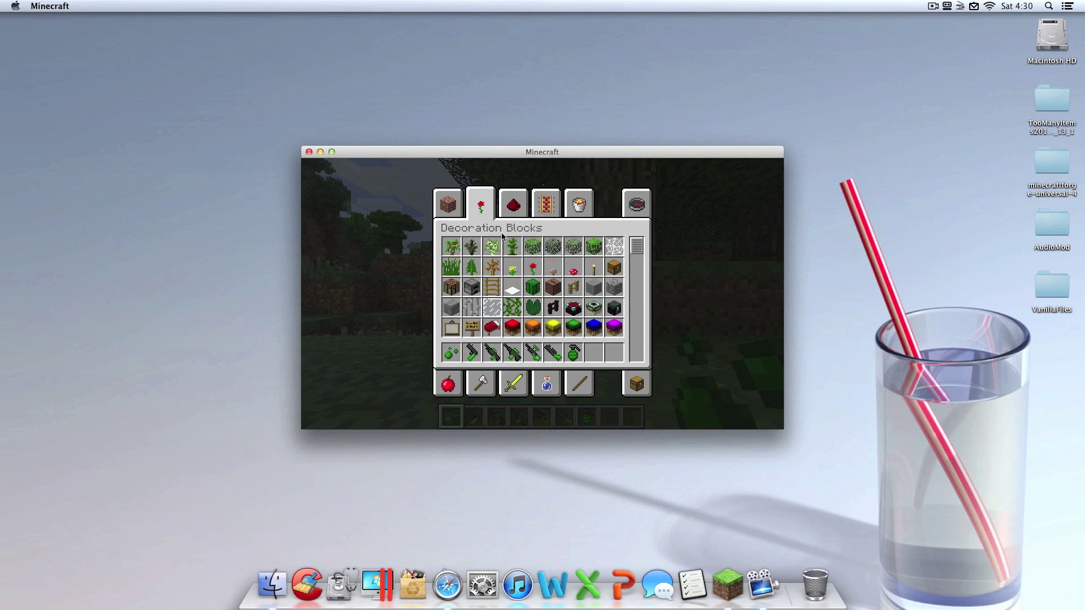
left_click(572, 326)
left_click(594, 352)
key("e")
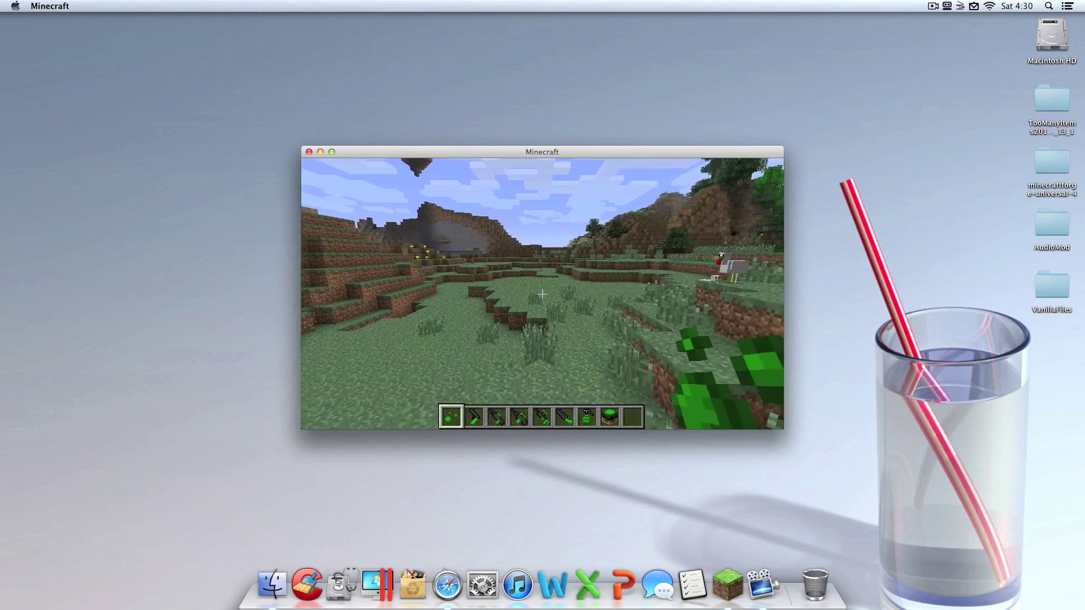
Place the green paintball block on the grass to generate the green base, and break one of its iron doors.
key("8")
left_click(542, 294)
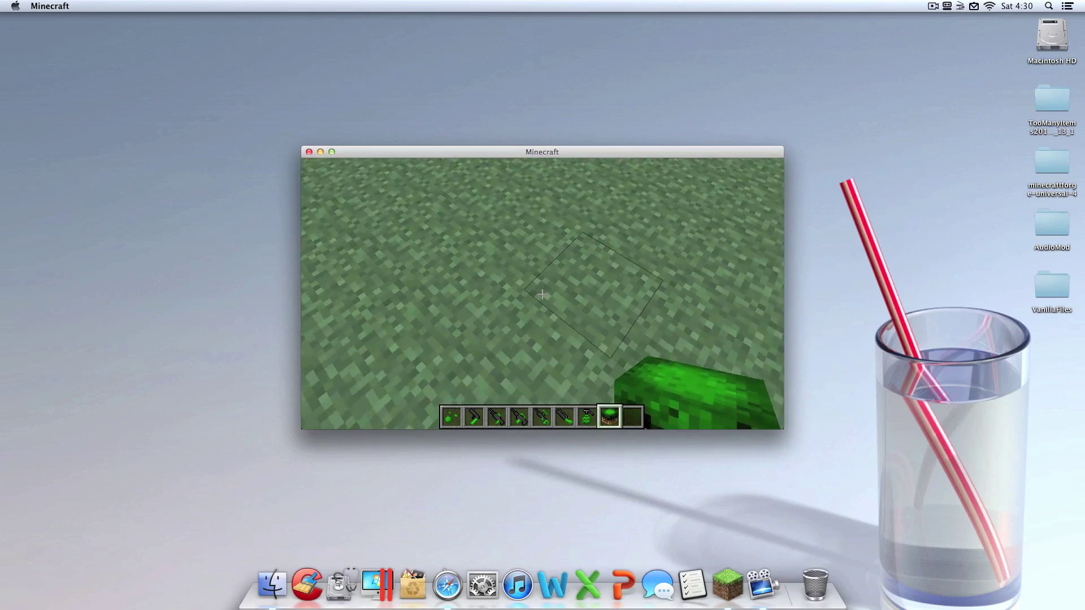
right_click(541, 294)
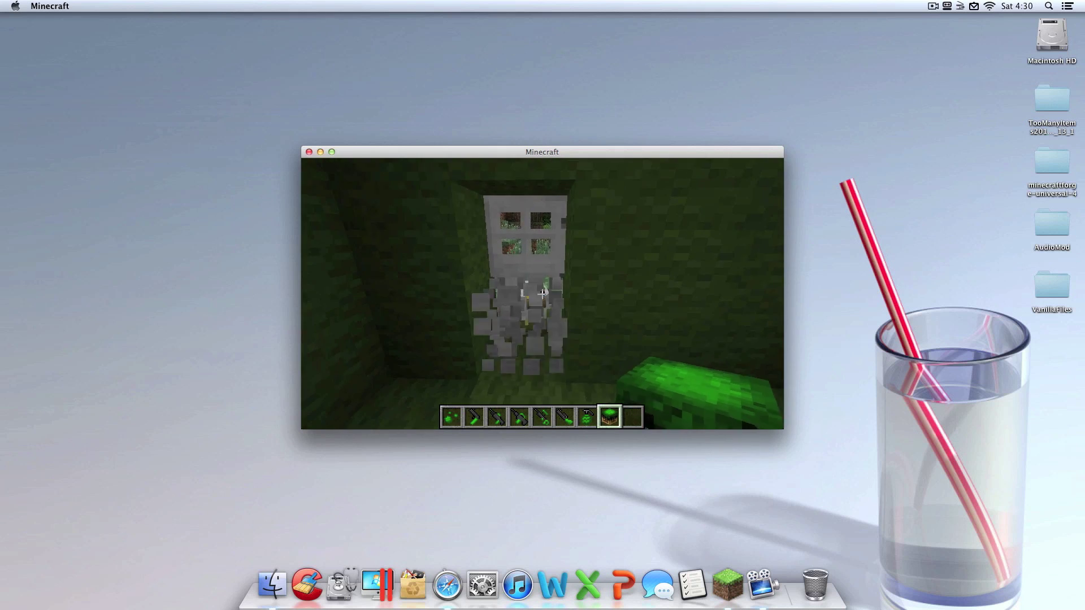
right_click(542, 294)
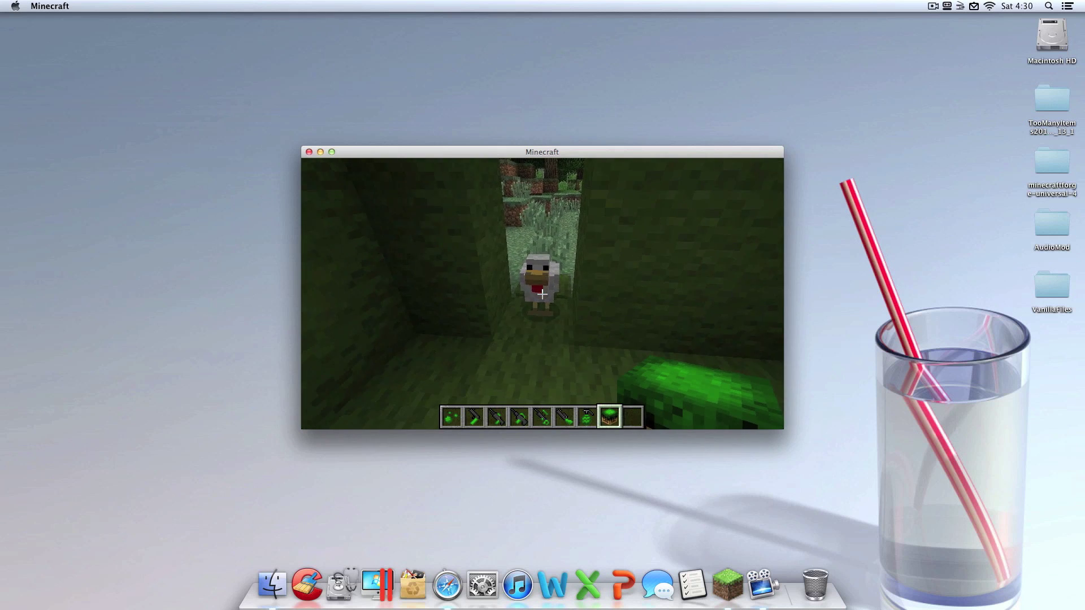
Examine the green base's interior and its doors, and check the player's inventory.
scroll(543, 294, "down", 2)
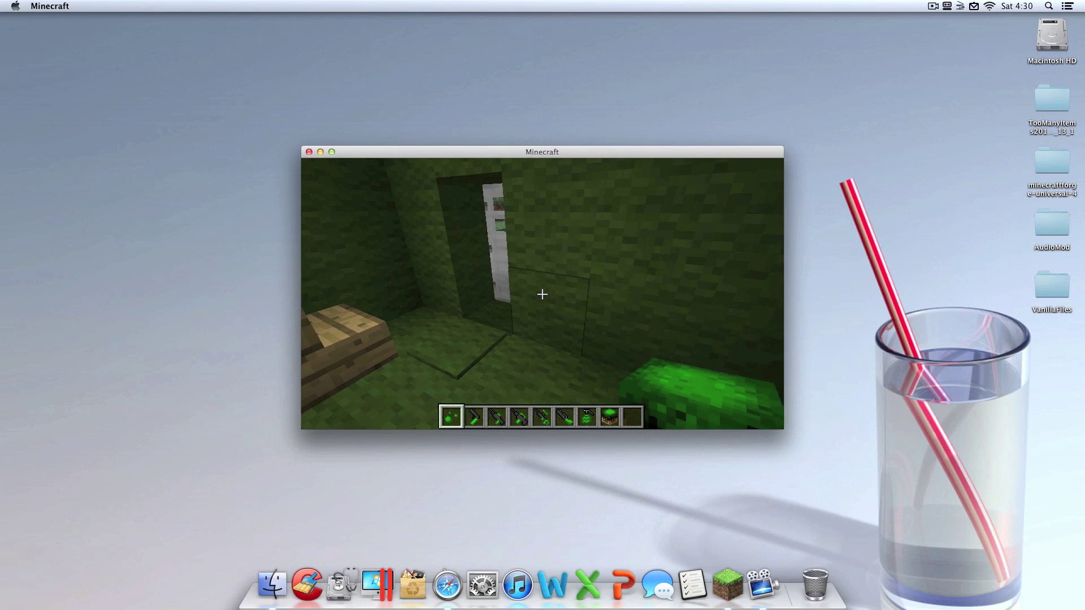
scroll(543, 294, "up", 1)
key("w")
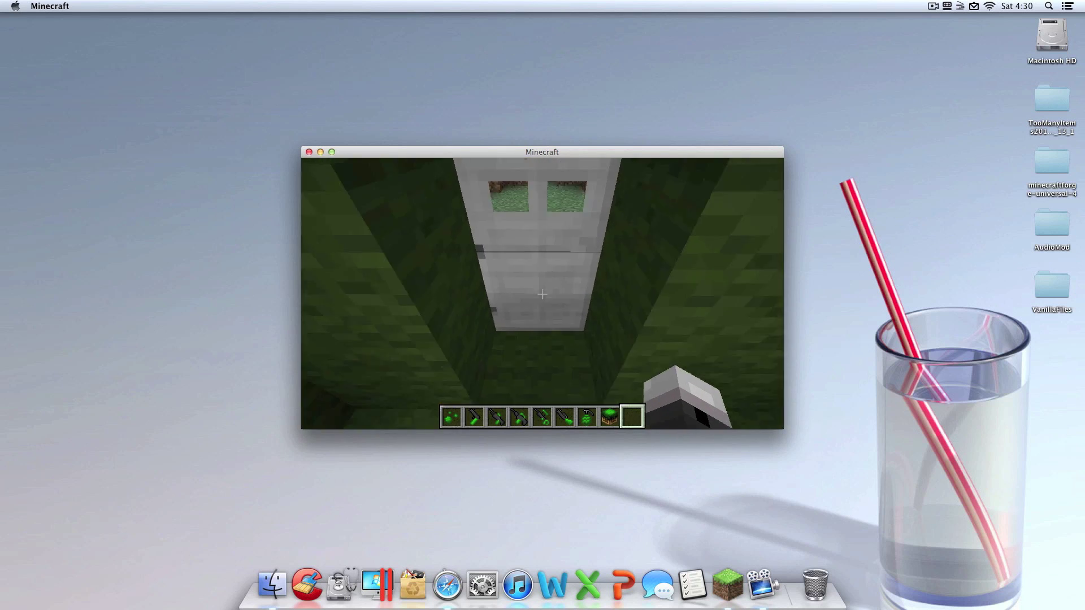
key("e")
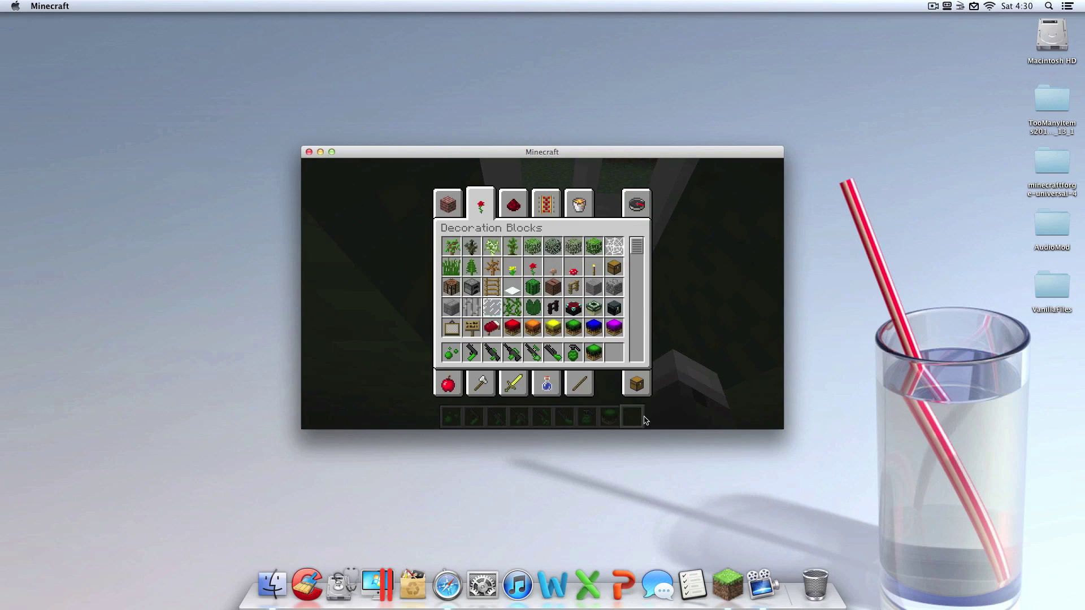
left_click(636, 384)
key("e")
scroll(542, 294, "up", 1)
key("w")
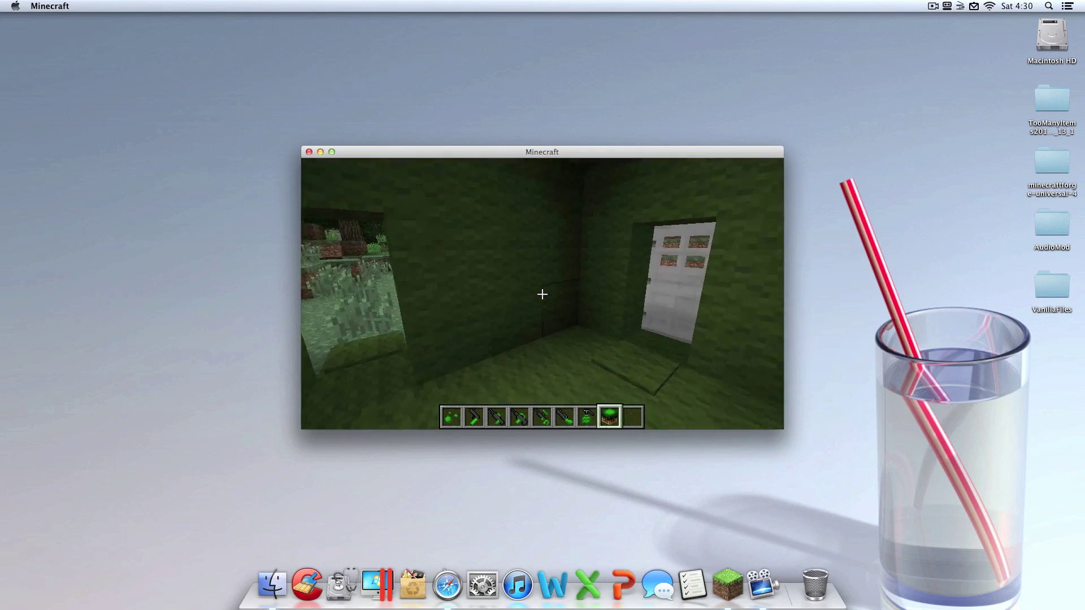
Leave the green base, cross the grass to an open spot and place another green paintball block on the ground.
key("w")
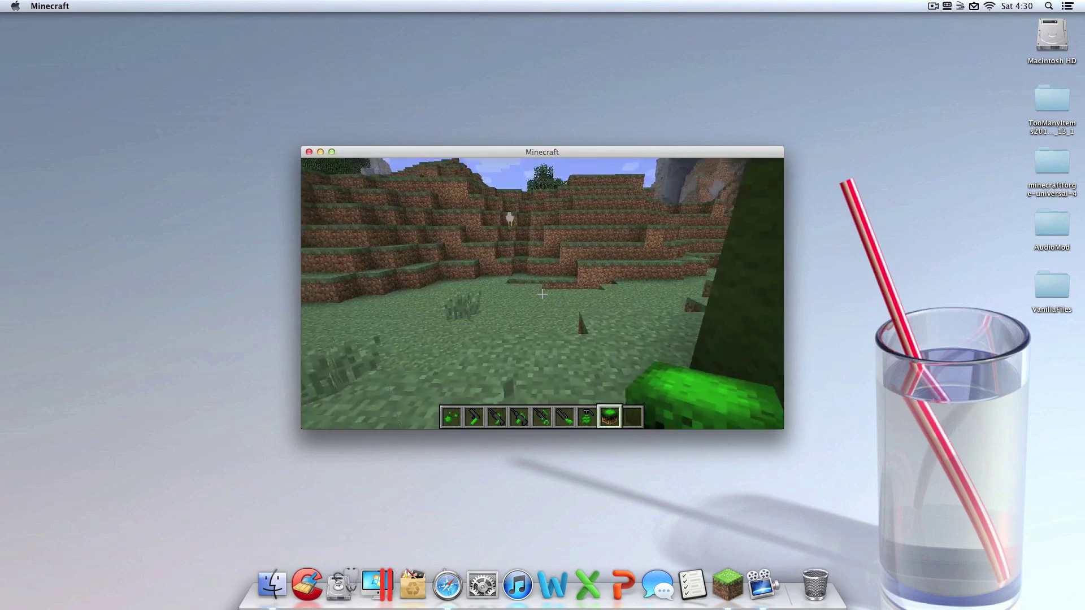
key("w")
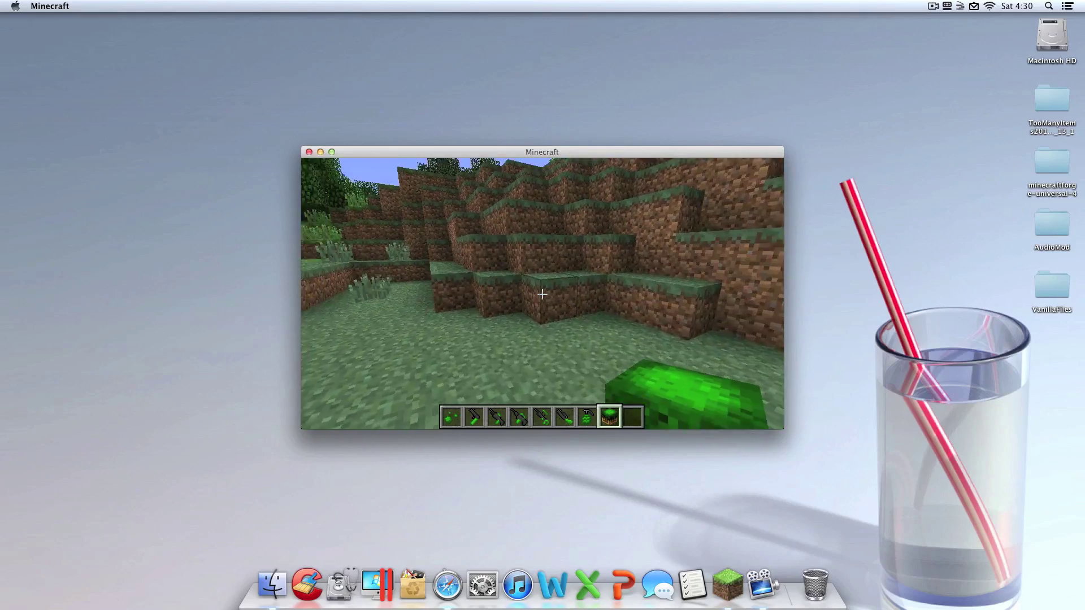
key("w")
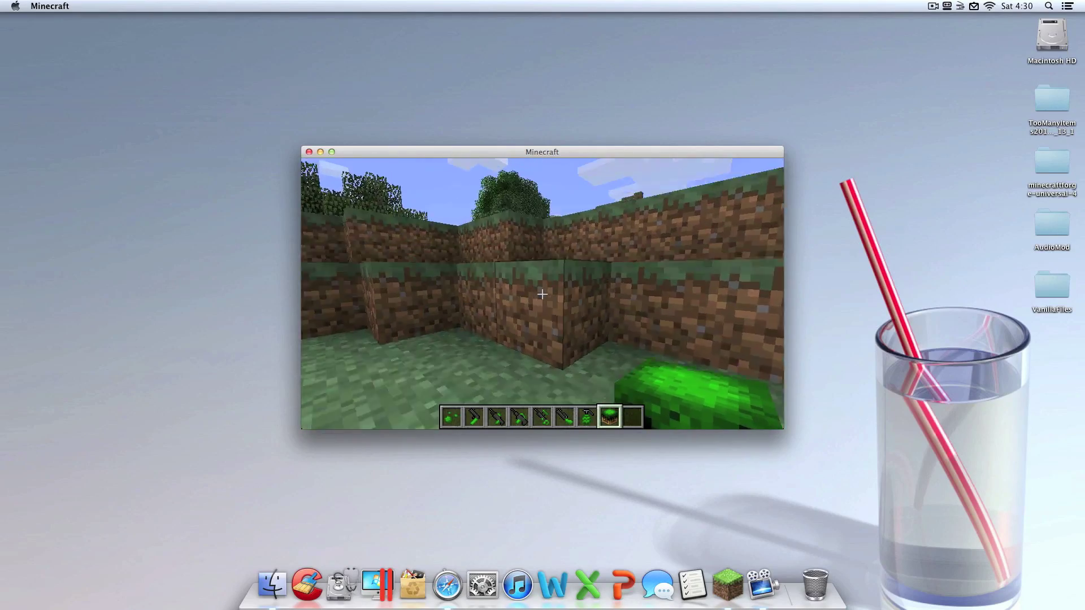
key("w")
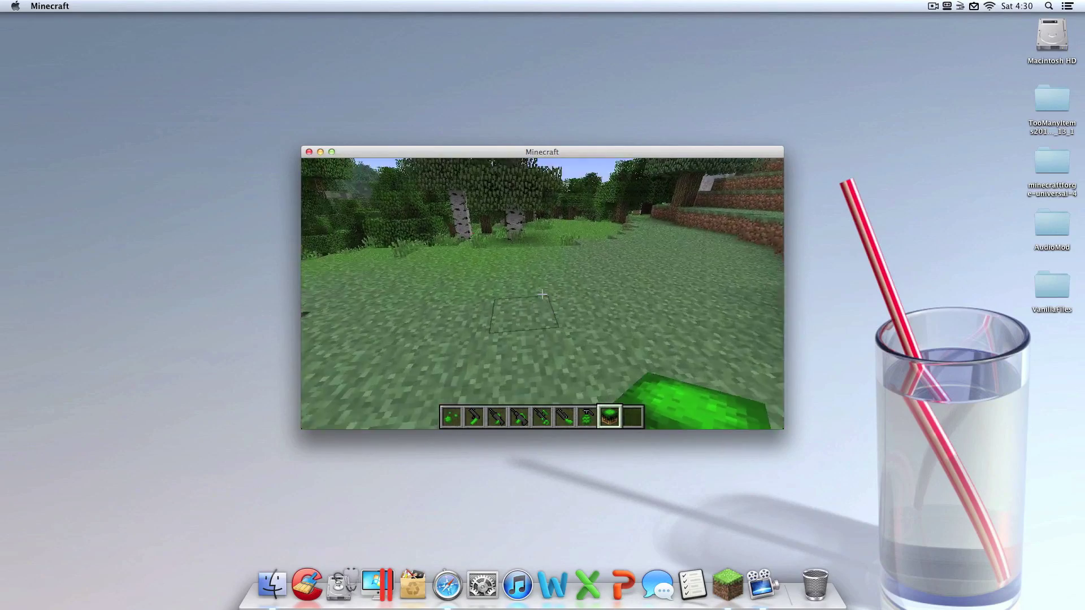
right_click(543, 294)
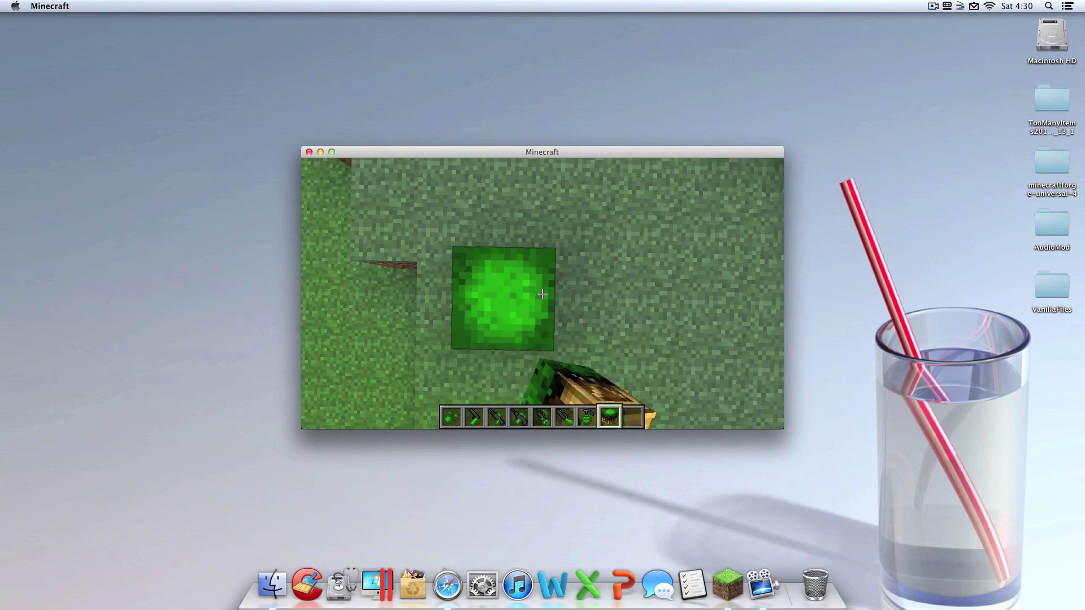
Fly over the forest clearing with the green paintball gun from the fourth hotbar slot in hand, and pause the game.
key("w")
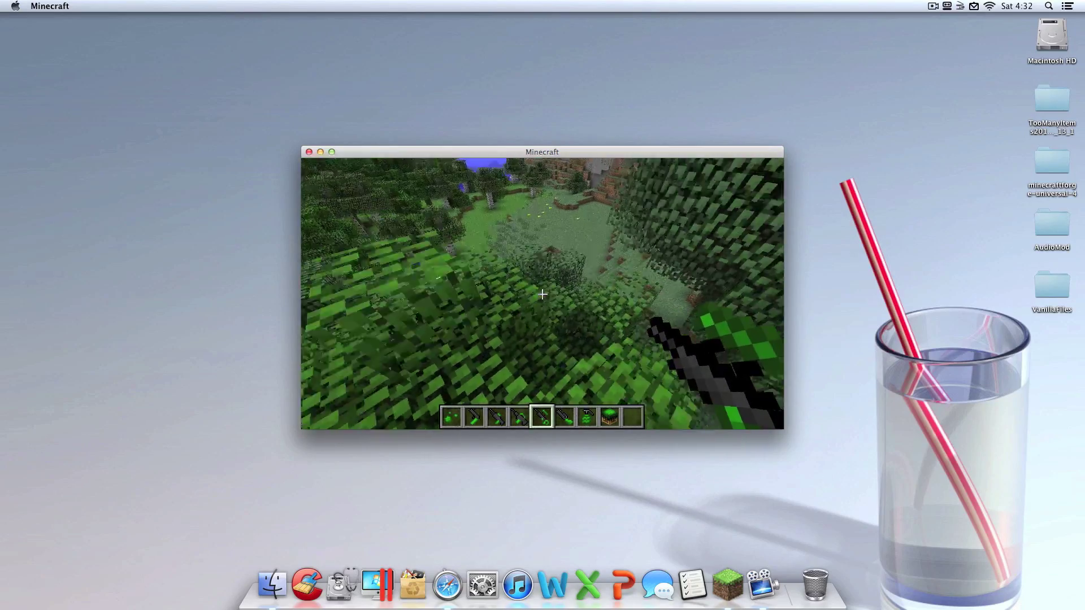
key("shift")
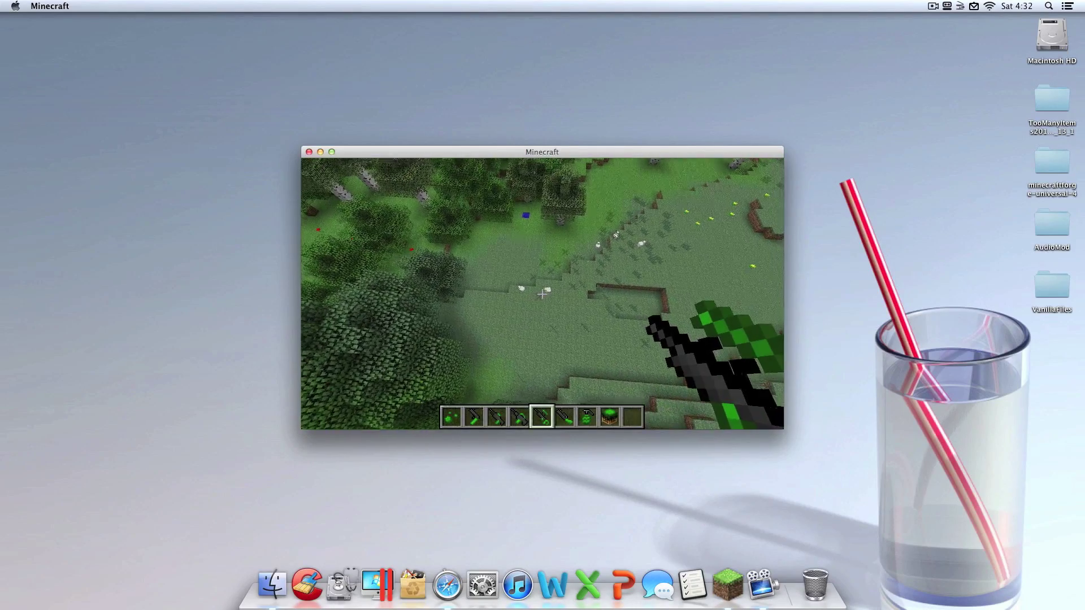
scroll(542, 294, "up", 2)
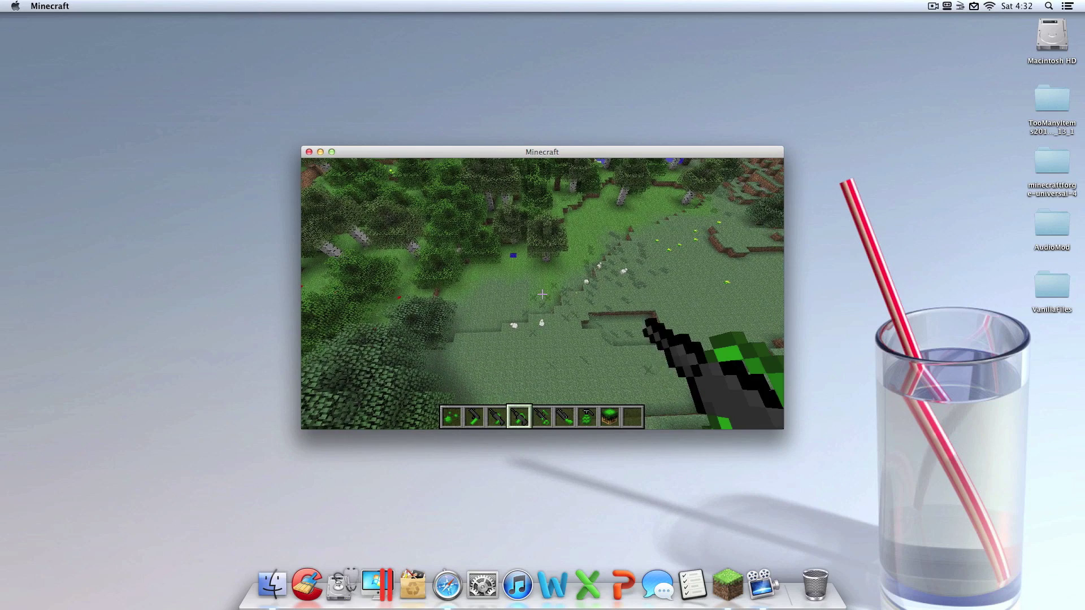
scroll(542, 294, "down", 1)
key("Escape")
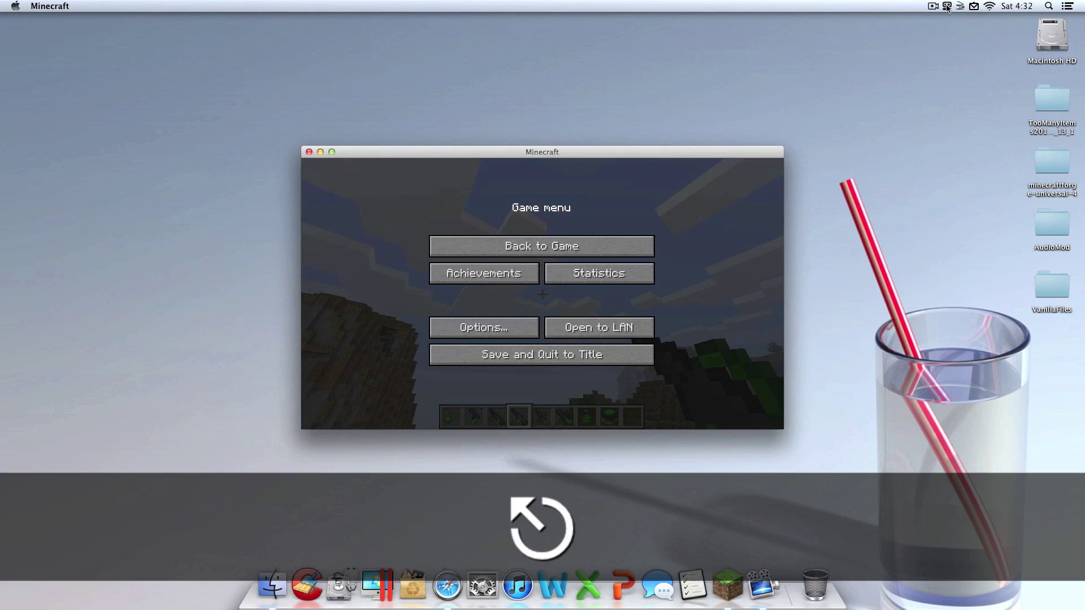
left_click(932, 6)
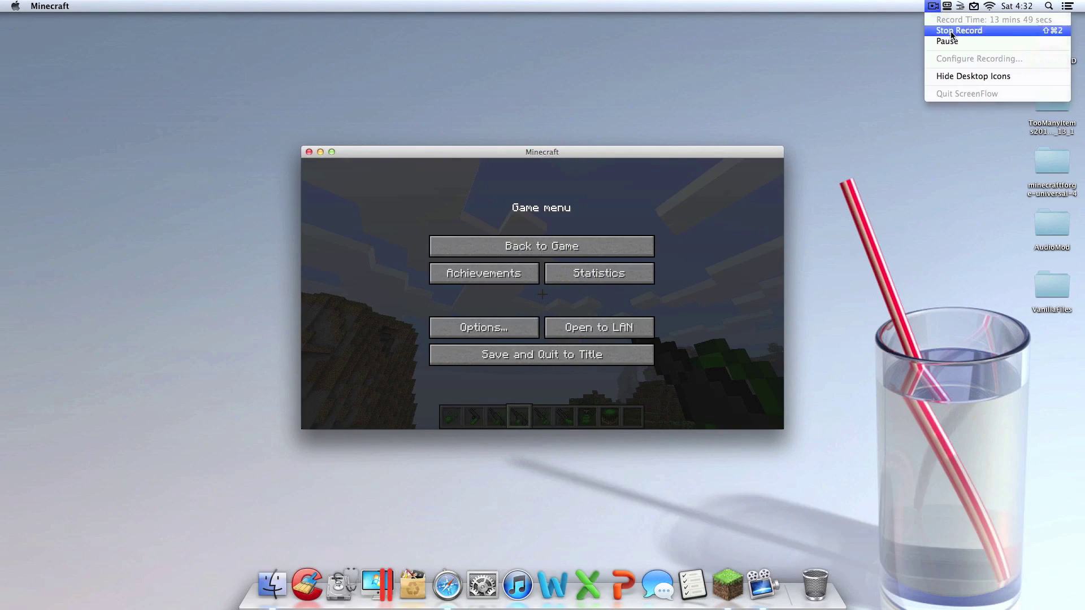